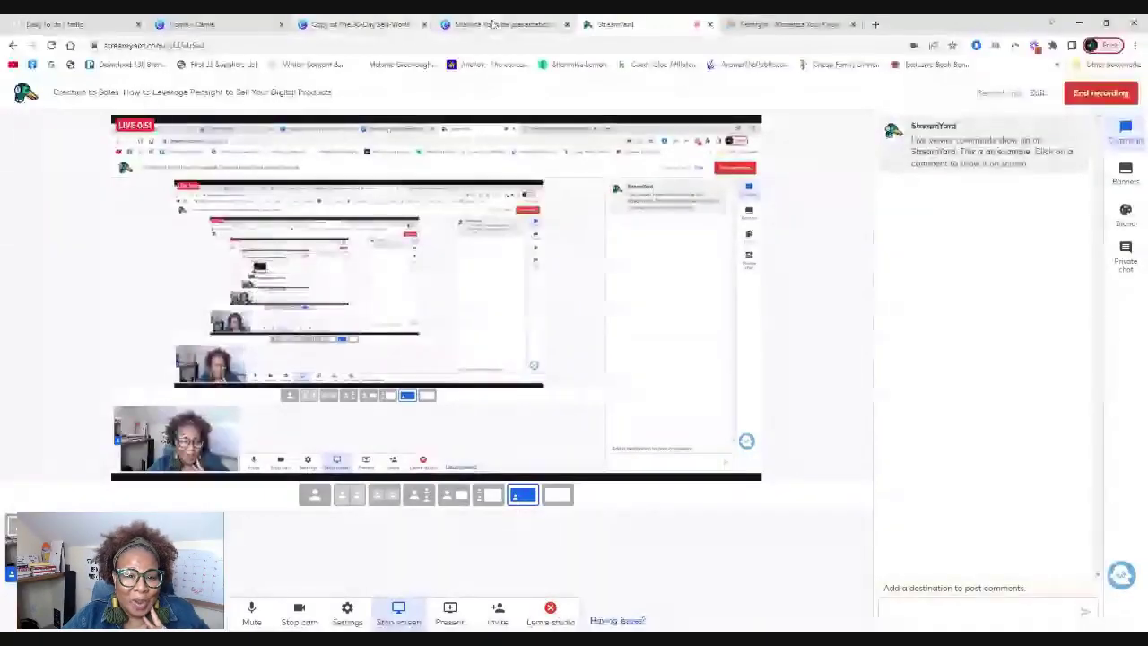
Present the Canva YouTube slides, ending on the KDP publishing, affiliate marketing and digital products slide.
click(493, 25)
click(504, 209)
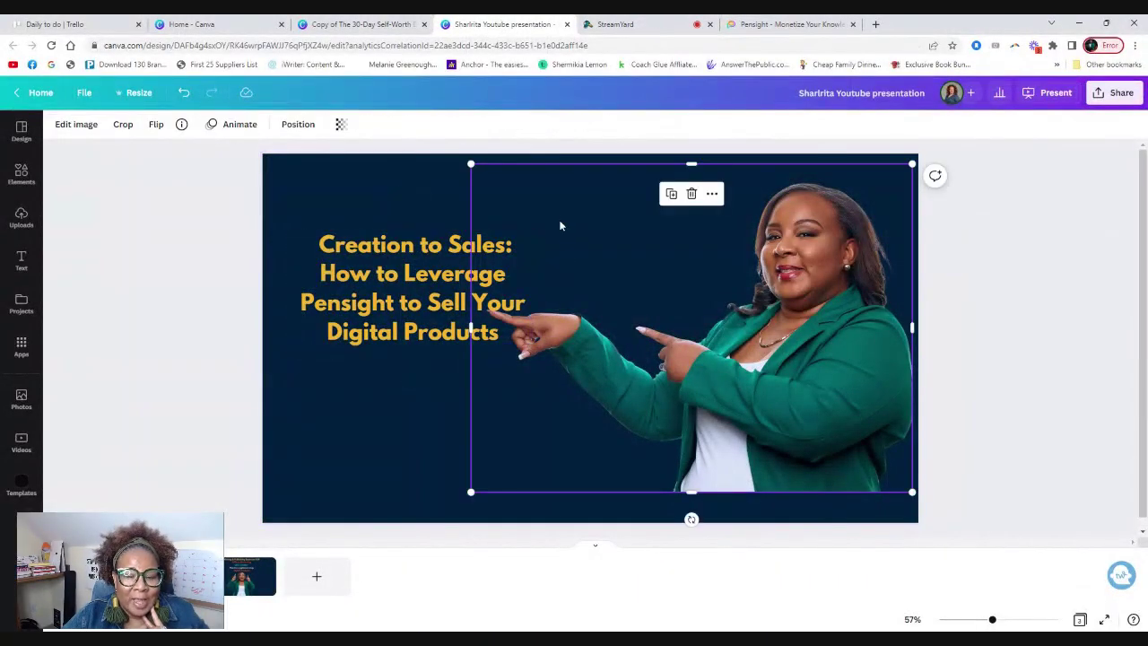
click(389, 191)
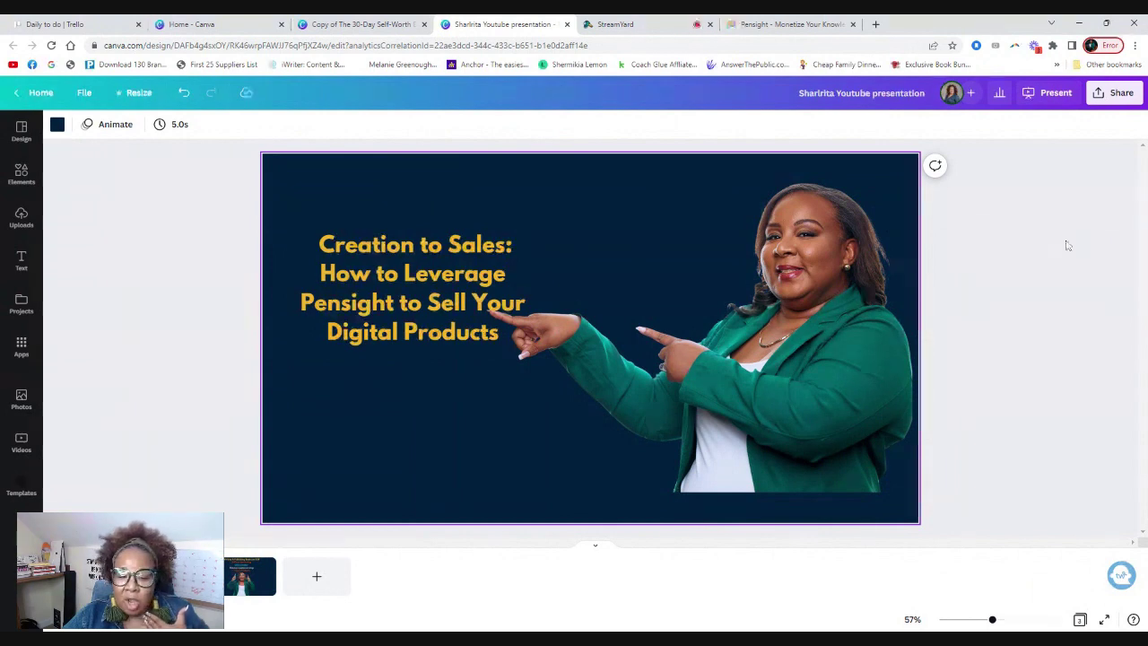
click(1100, 97)
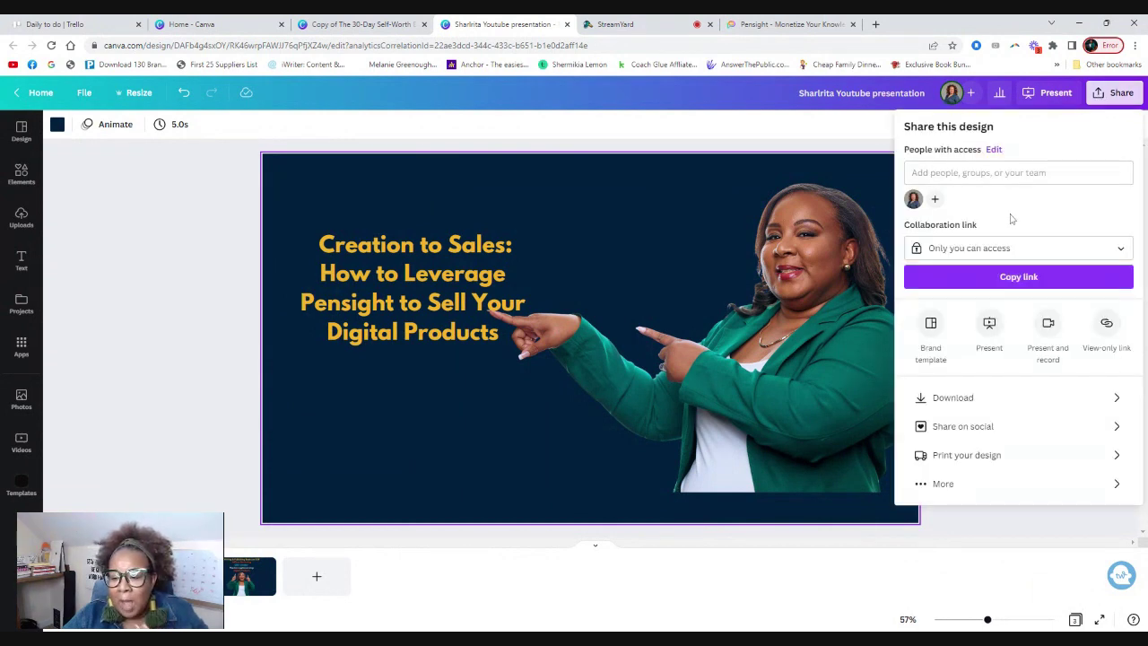
click(990, 328)
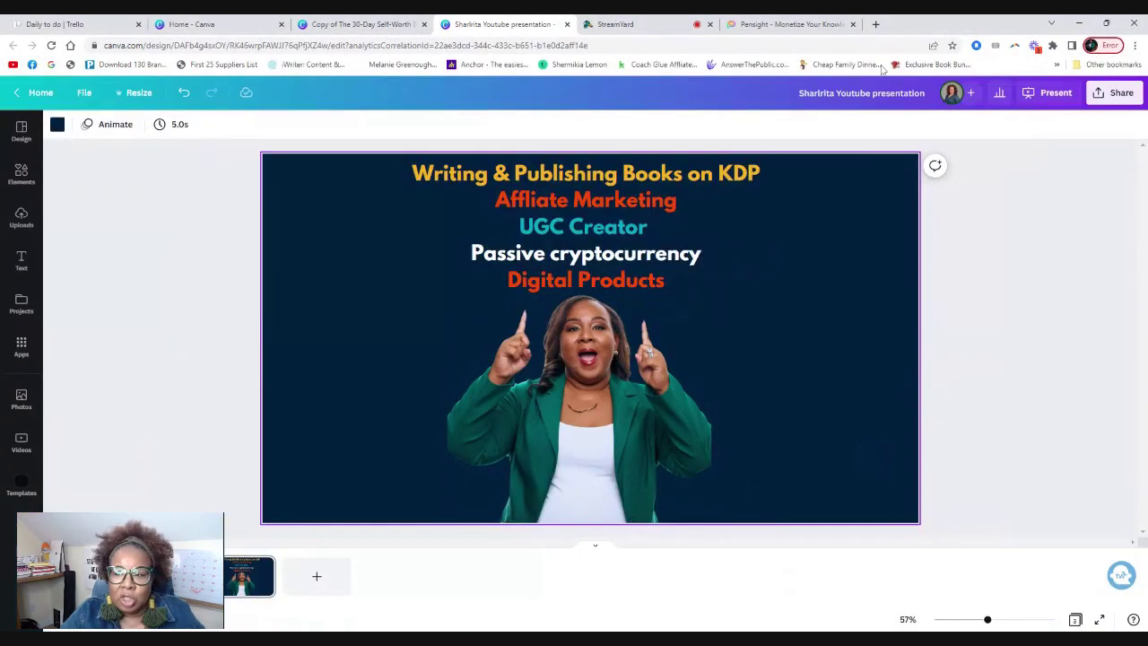
Scroll down the Pensight homepage past its link-in-bio store features to the Video Q&A section.
click(739, 28)
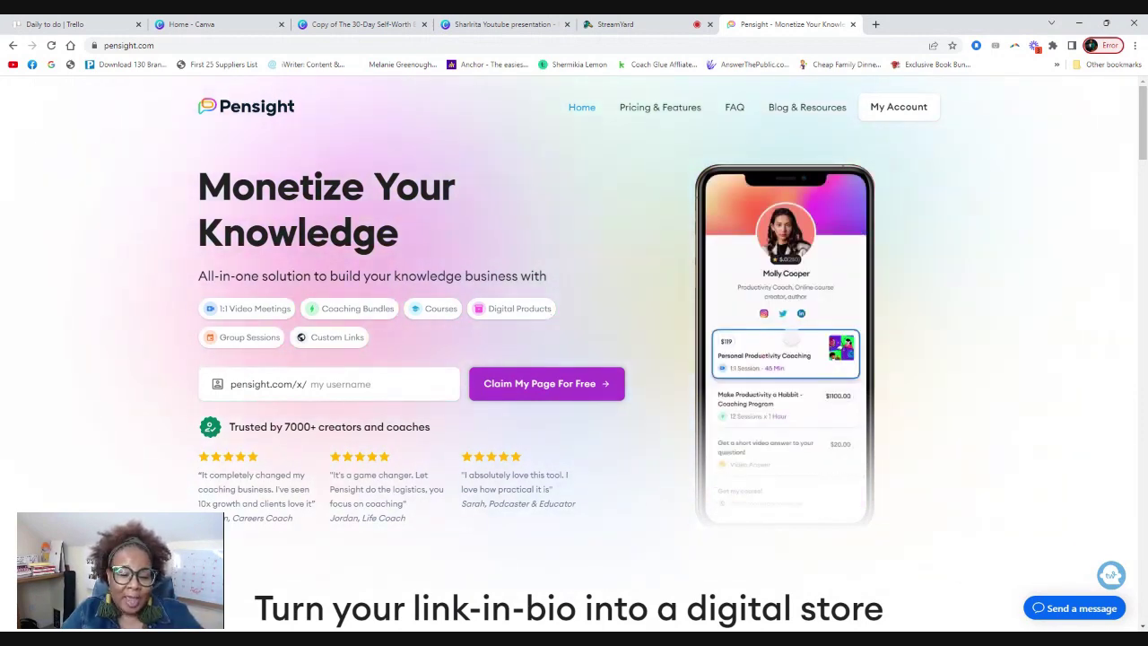
scroll(628, 323, down, 2)
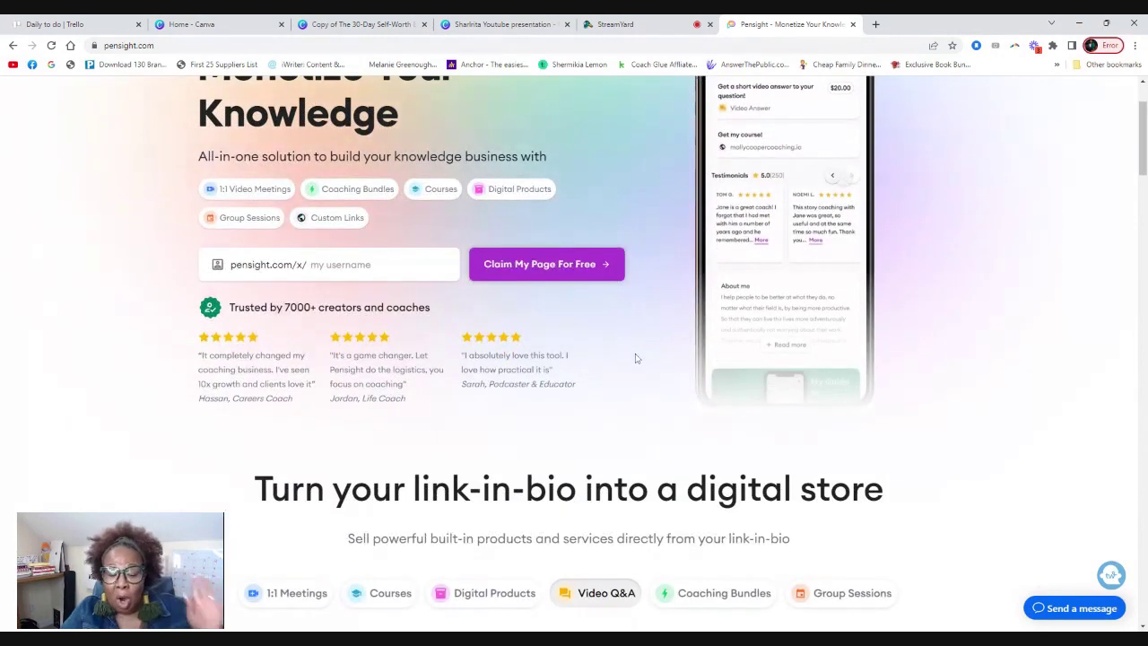
scroll(608, 377, down, 3)
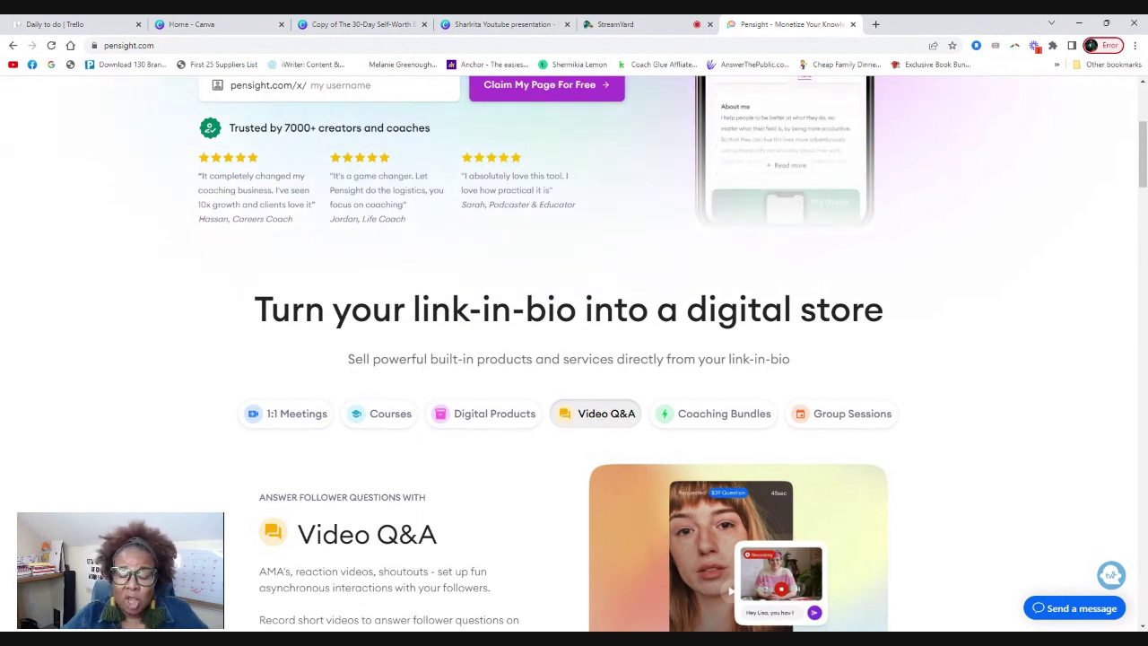
scroll(440, 559, down, 2)
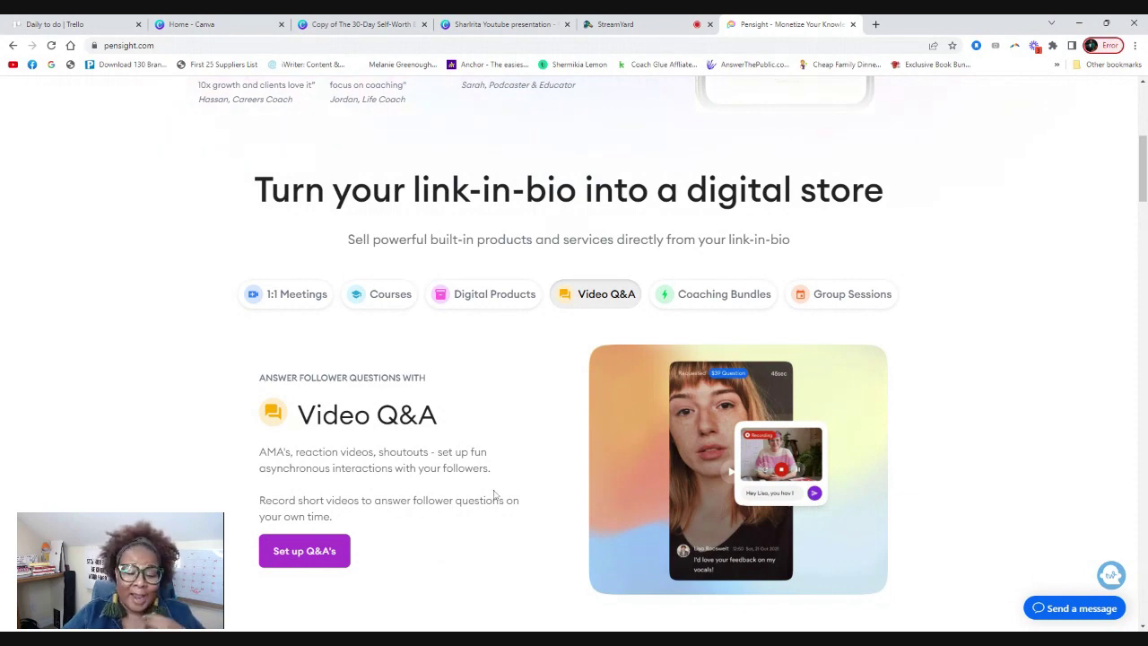
scroll(496, 478, down, 2)
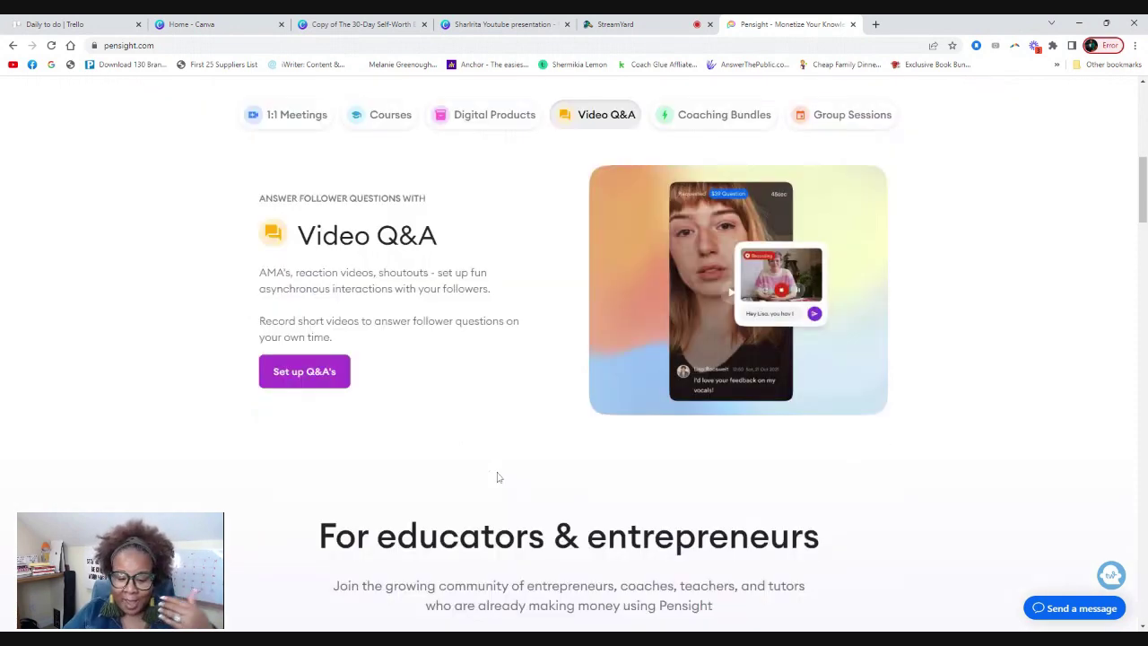
scroll(496, 390, down, 5)
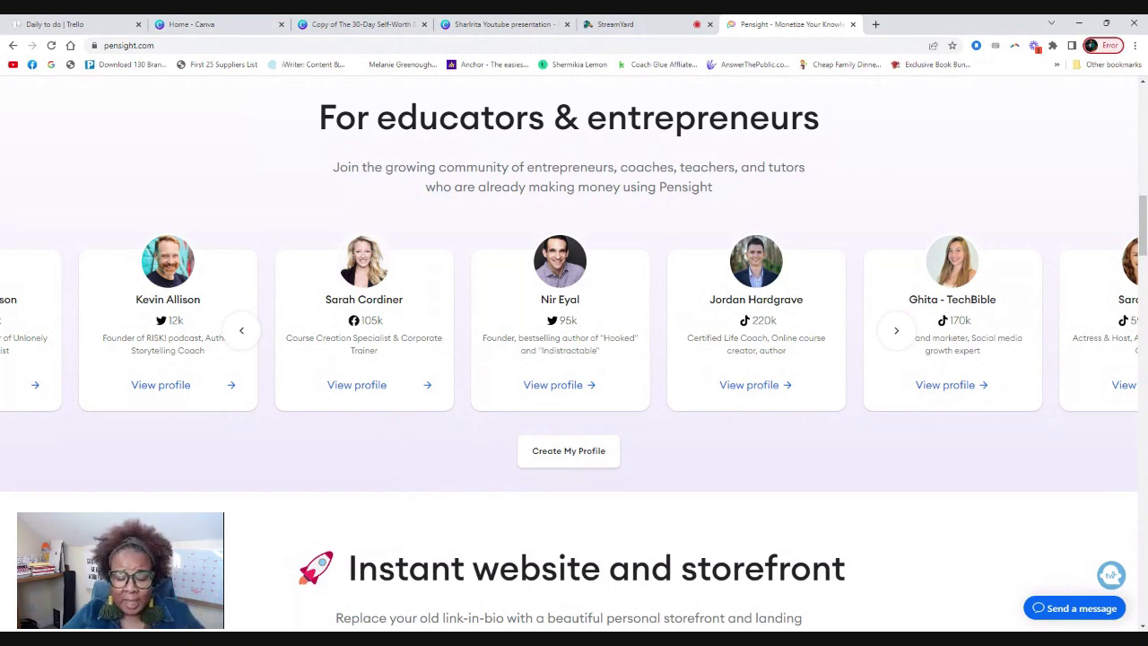
scroll(350, 251, down, 4)
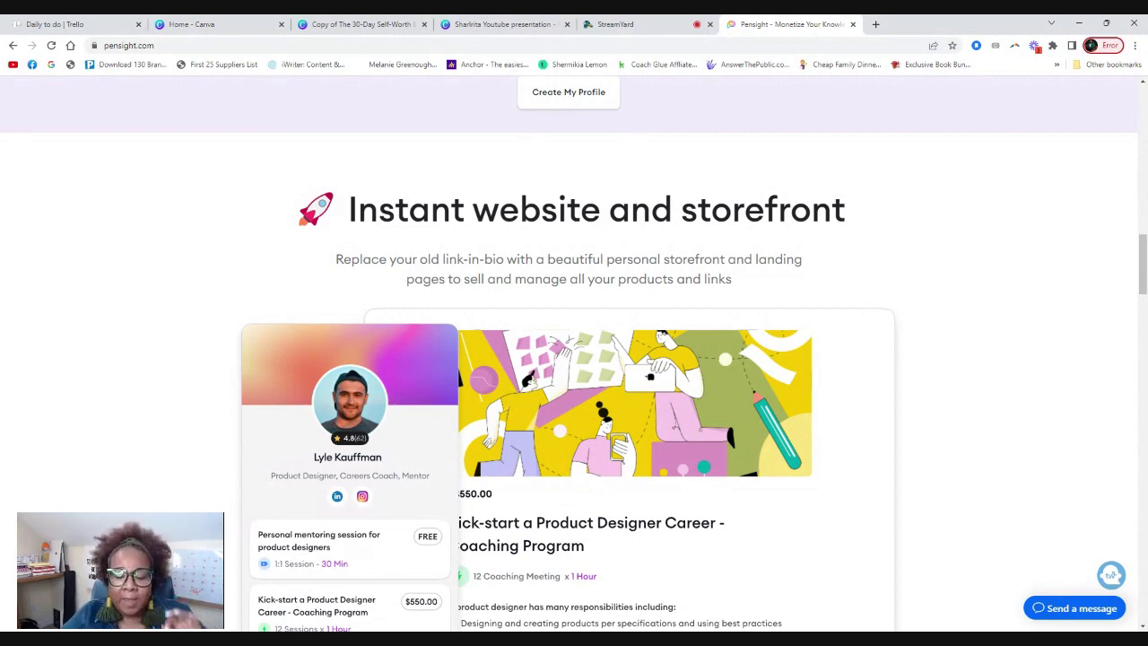
scroll(675, 265, down, 2)
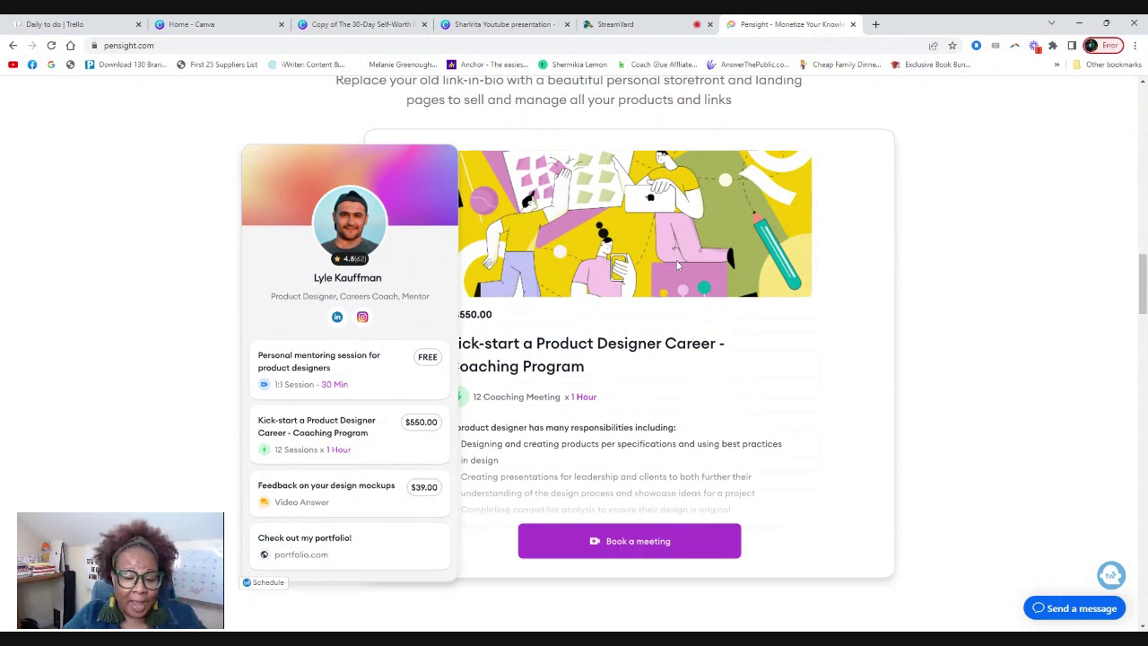
scroll(687, 277, down, 5)
scroll(534, 533, down, 3)
scroll(787, 512, down, 3)
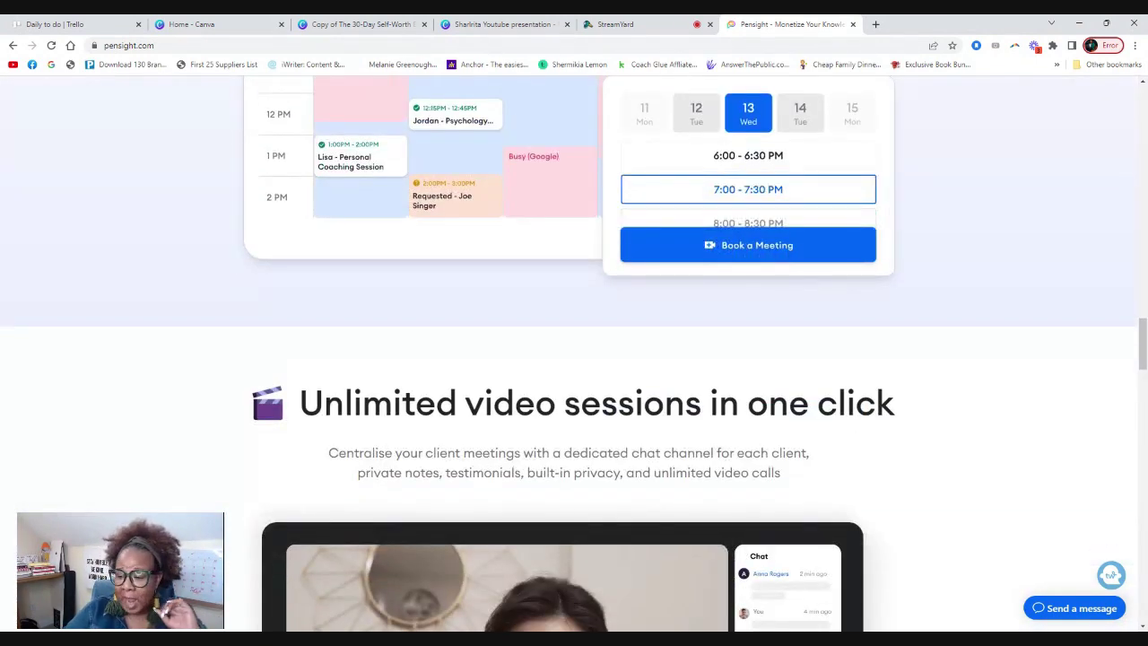
key(Home)
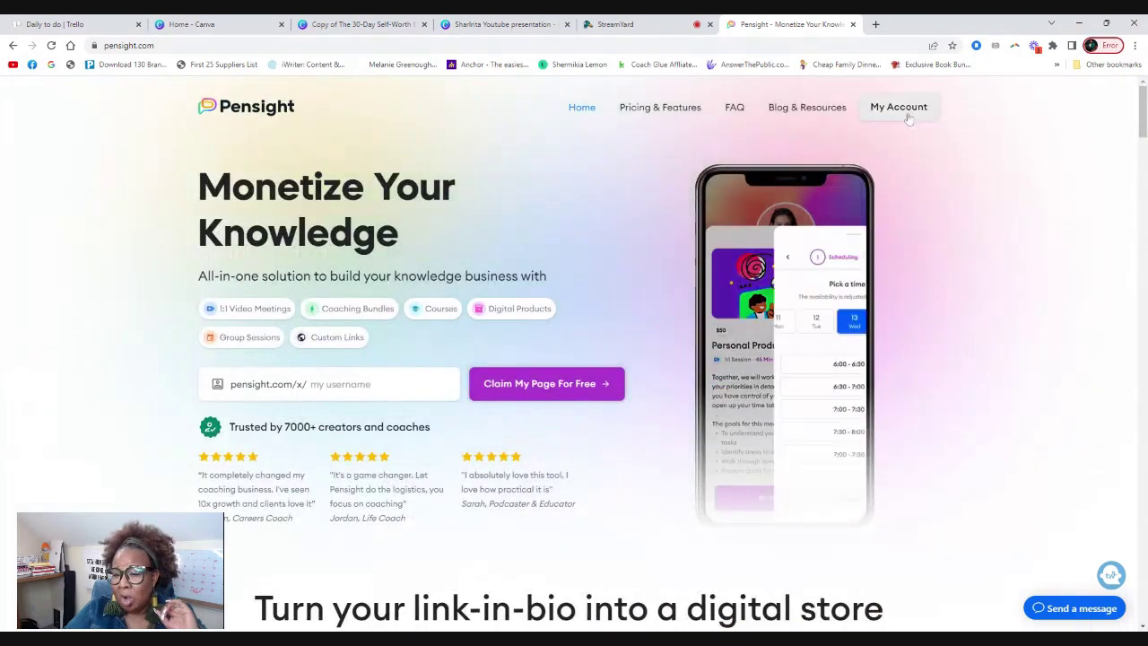
Go into My Account and the My page profile editor, scrolling through its blocks.
click(908, 115)
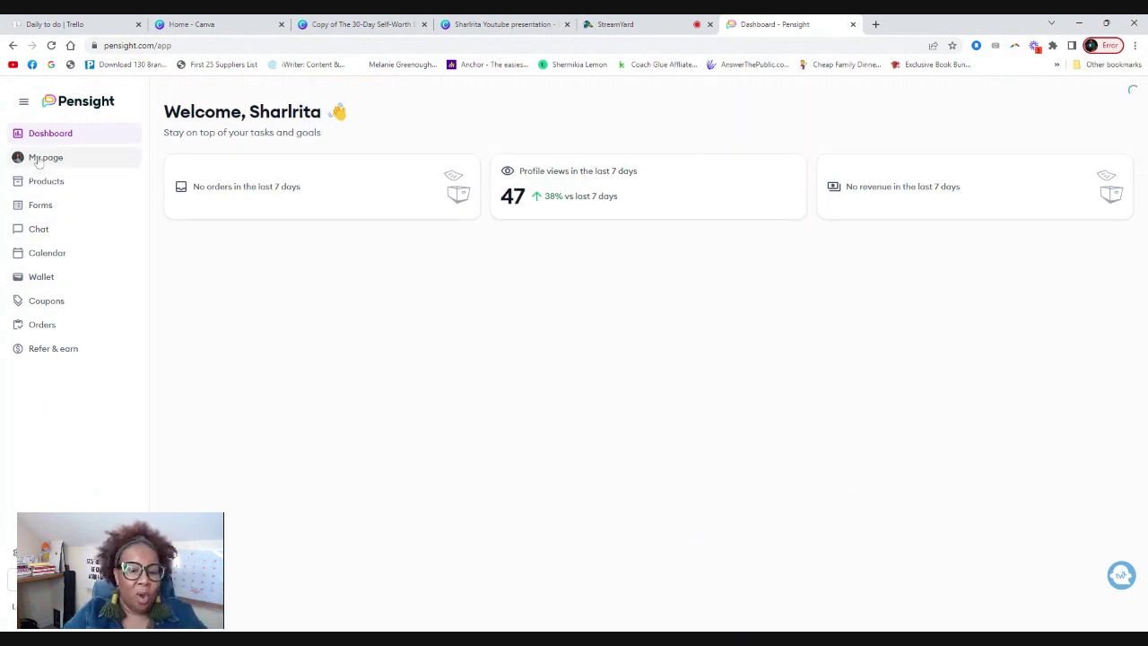
click(40, 162)
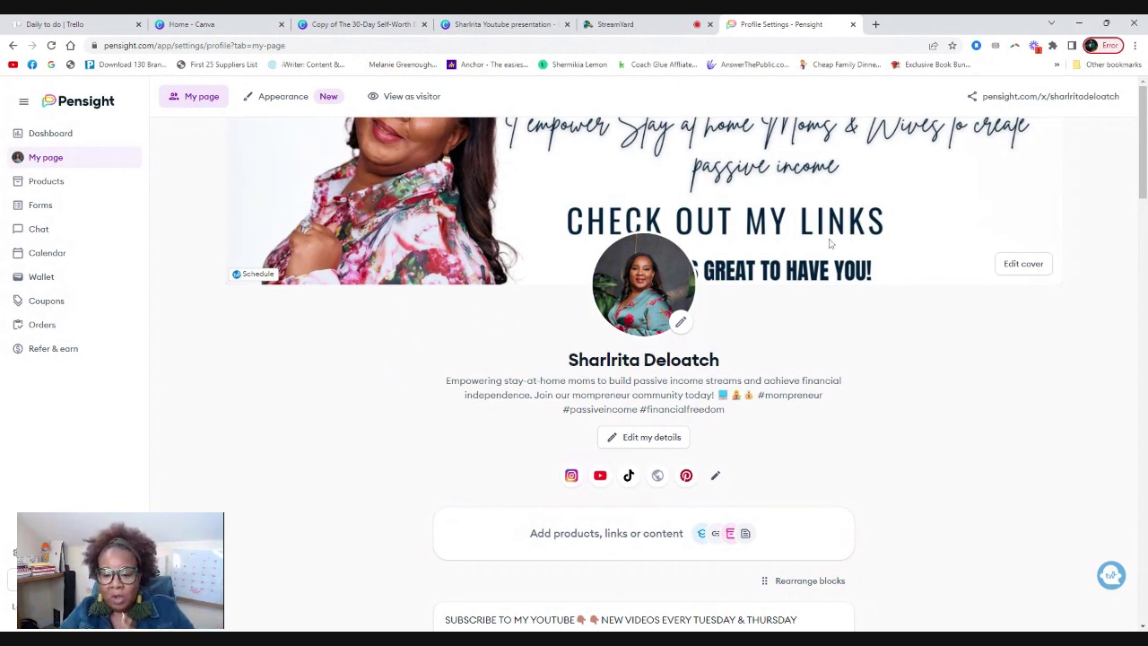
scroll(579, 432, down, 4)
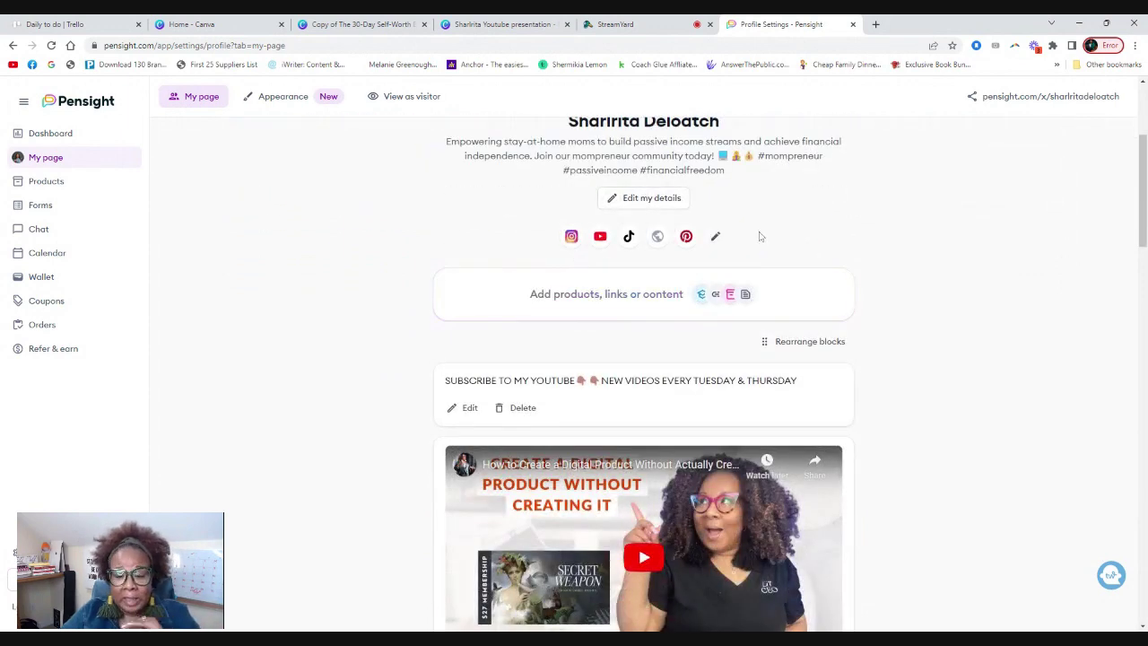
scroll(933, 275, down, 3)
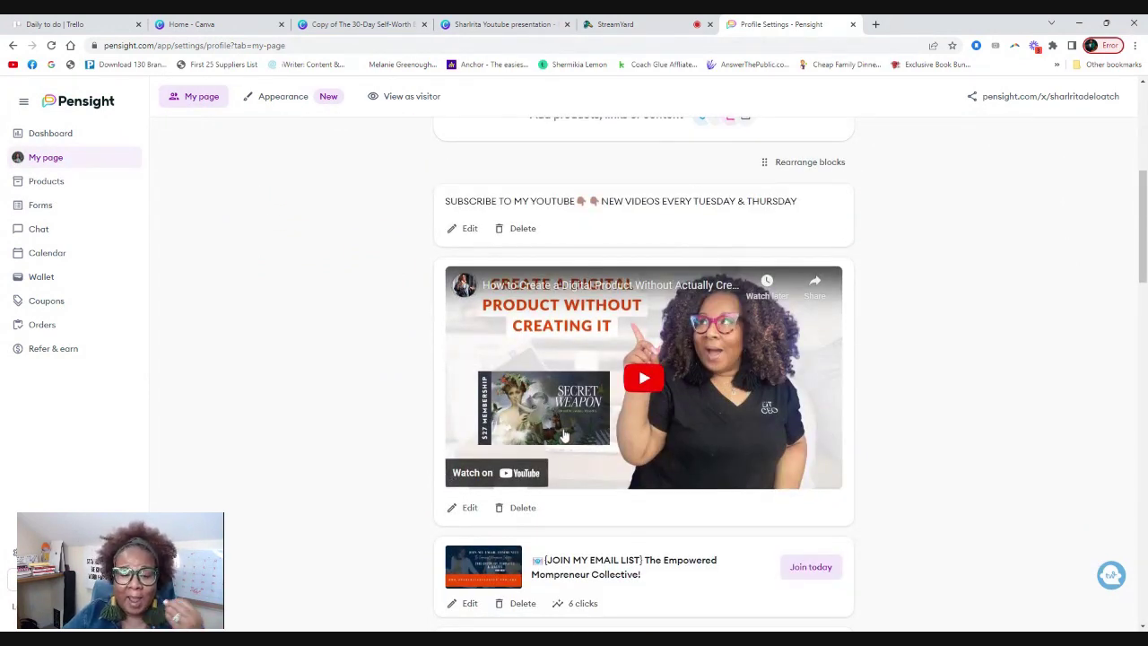
scroll(742, 407, down, 2)
scroll(742, 406, down, 3)
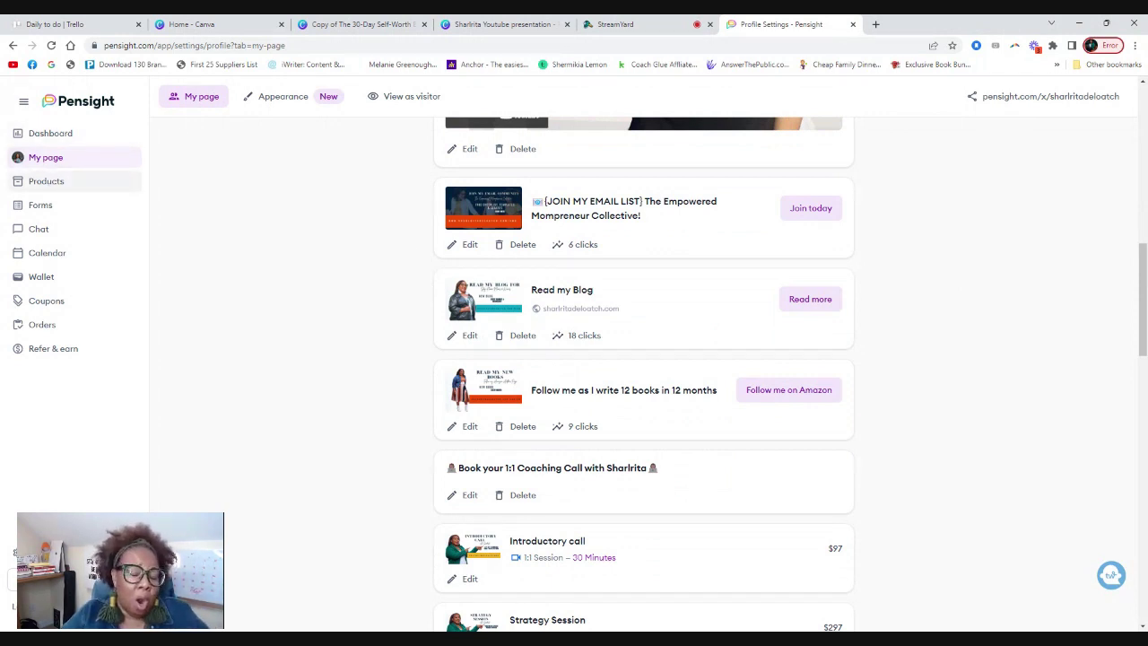
Preview the profile as a visitor, then return to Edit profile.
click(410, 99)
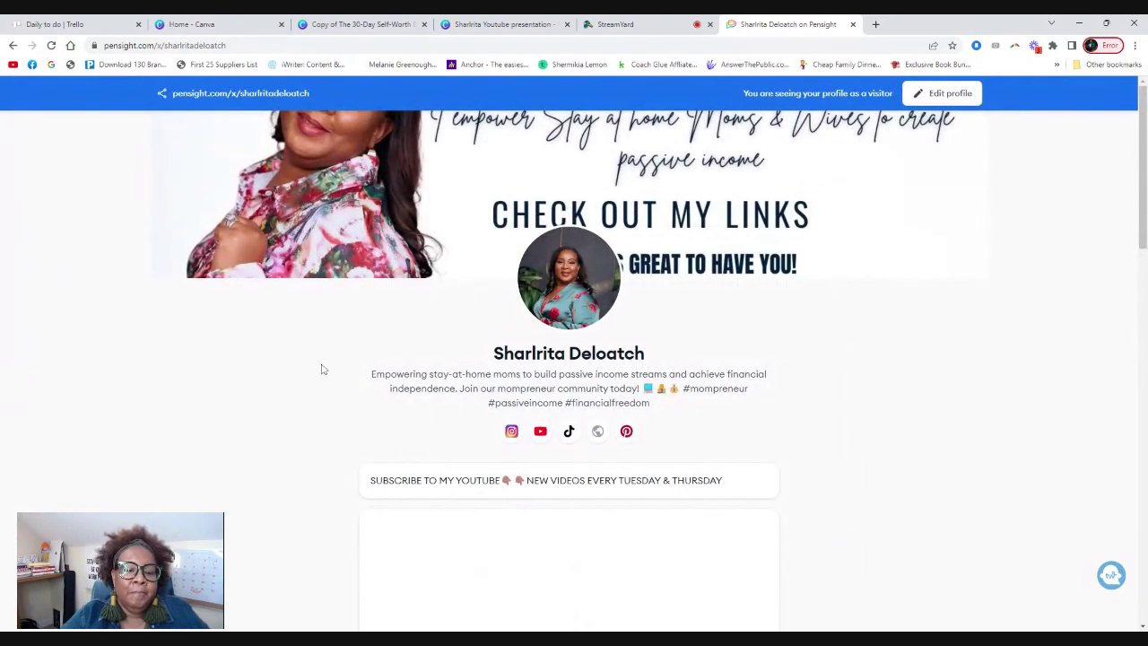
scroll(357, 328, down, 1)
scroll(321, 351, up, 1)
scroll(340, 381, down, 3)
scroll(340, 380, down, 8)
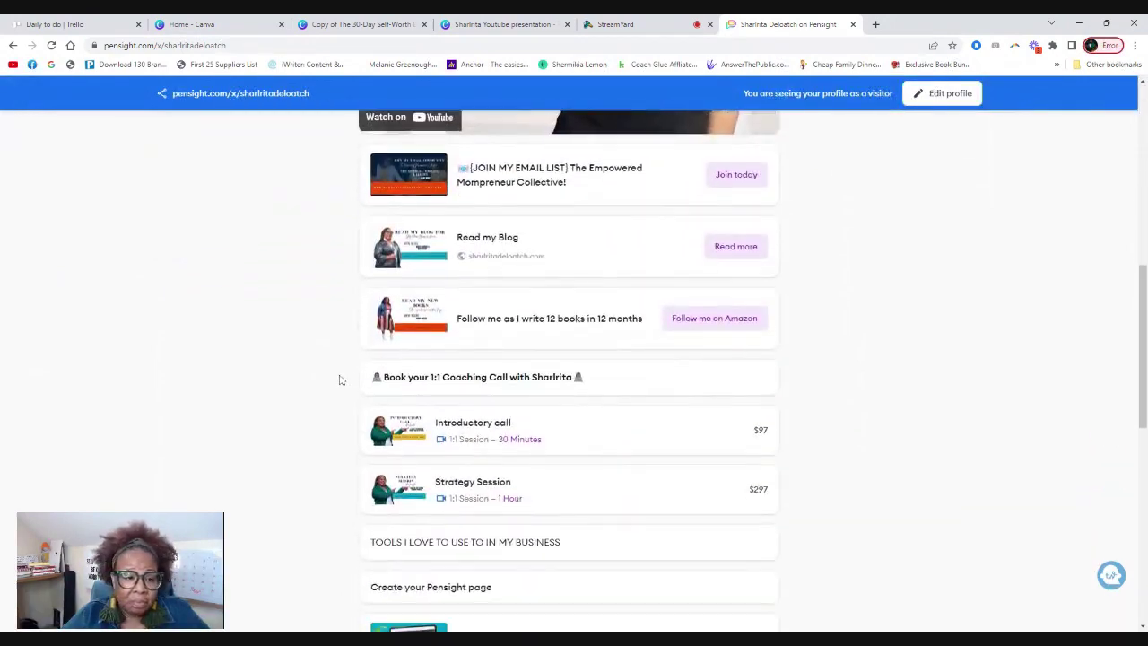
scroll(337, 377, down, 3)
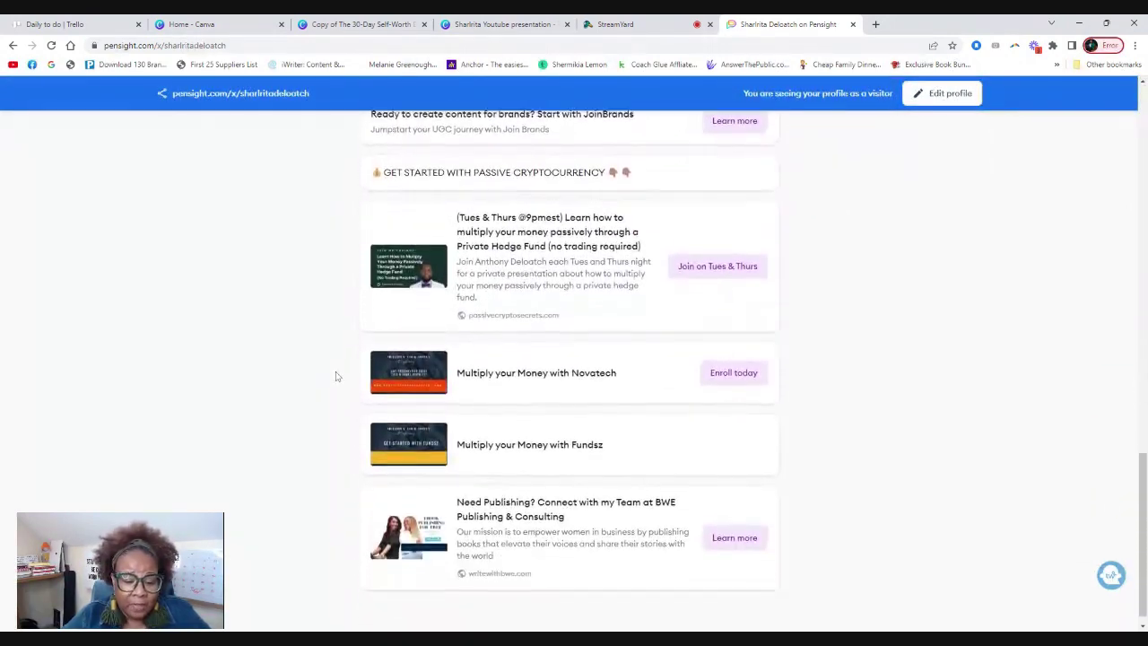
scroll(341, 376, up, 3)
scroll(343, 375, up, 12)
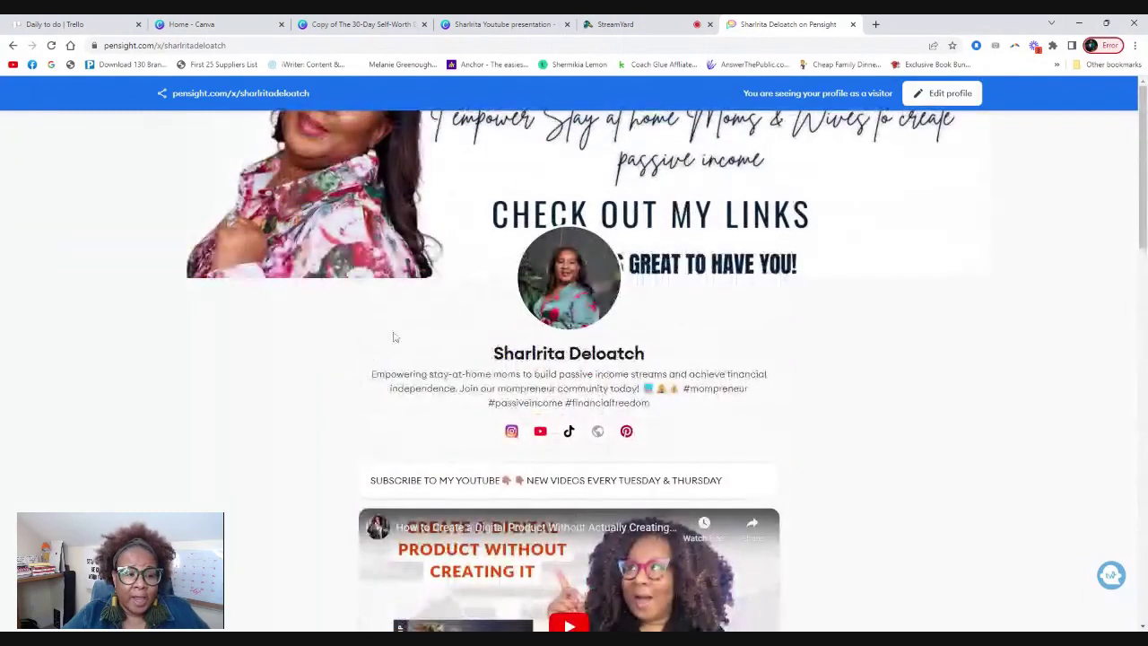
click(954, 98)
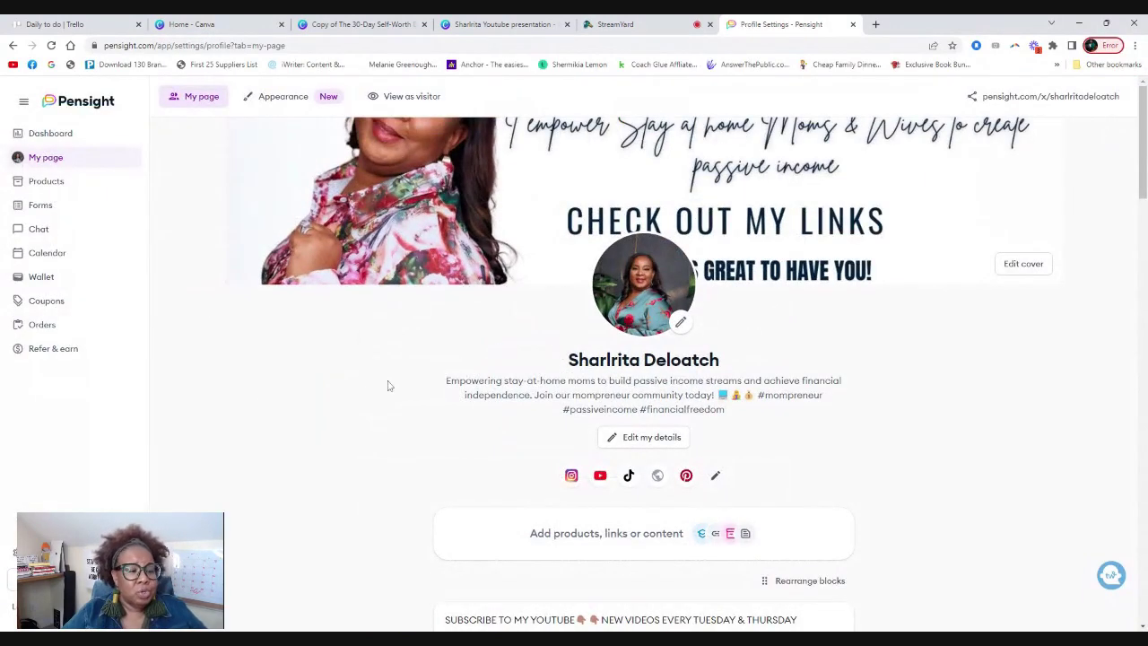
scroll(388, 385, down, 4)
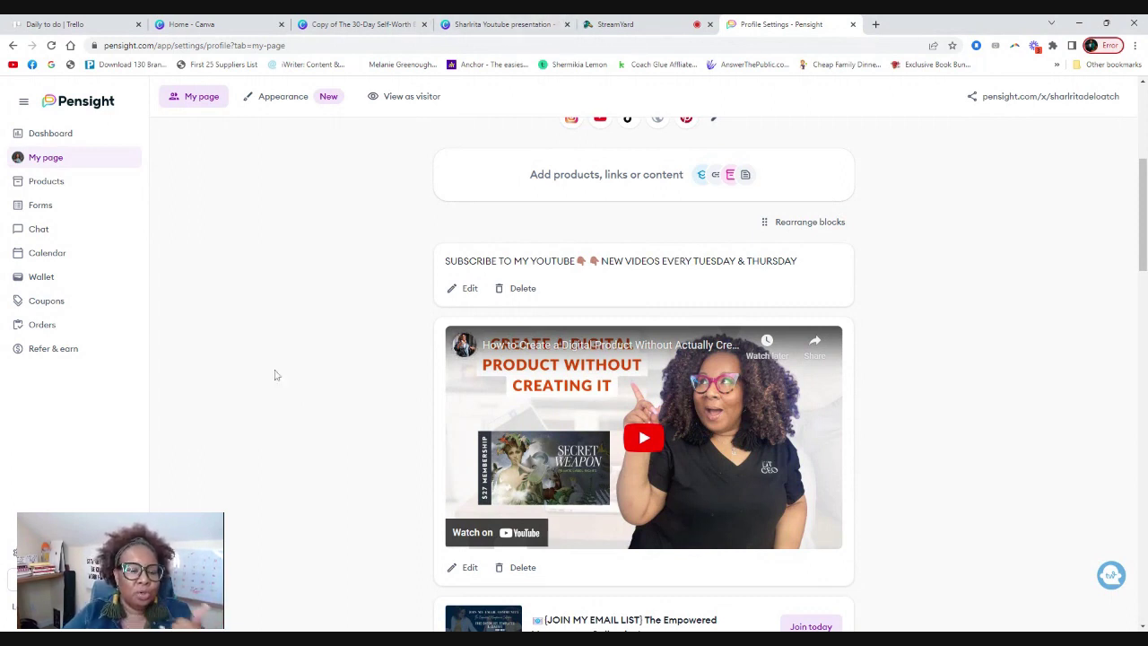
Open the Secret Weapon PLR site in a new tab and go to its existing-account login.
click(876, 24)
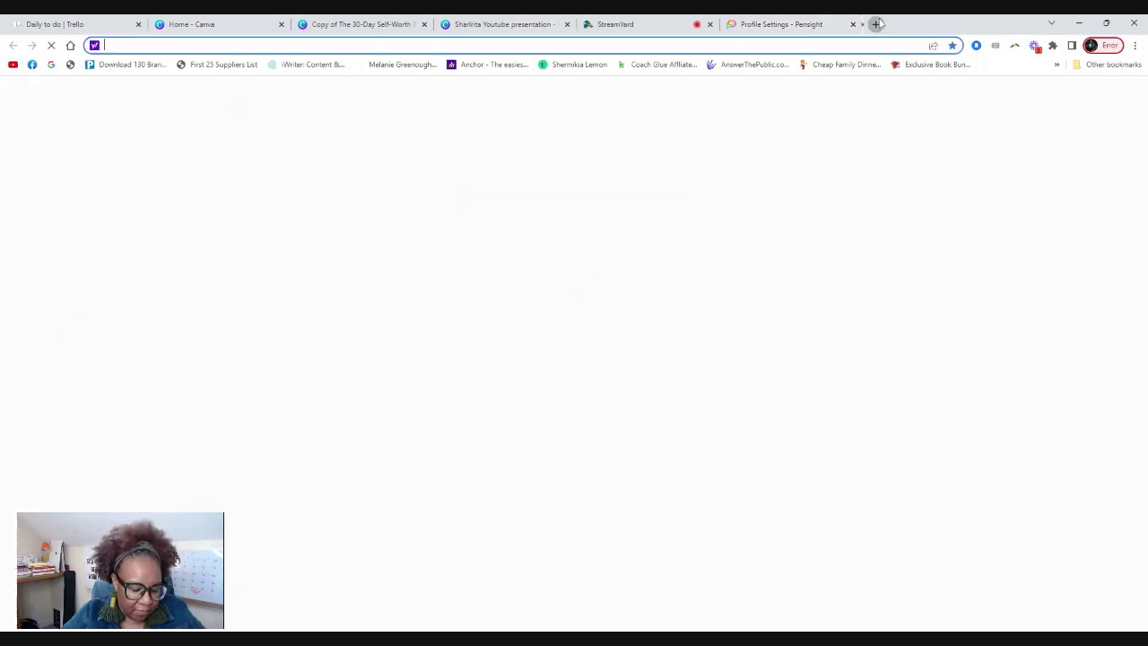
text(sec)
key(Down)
key(Down)
key(Return)
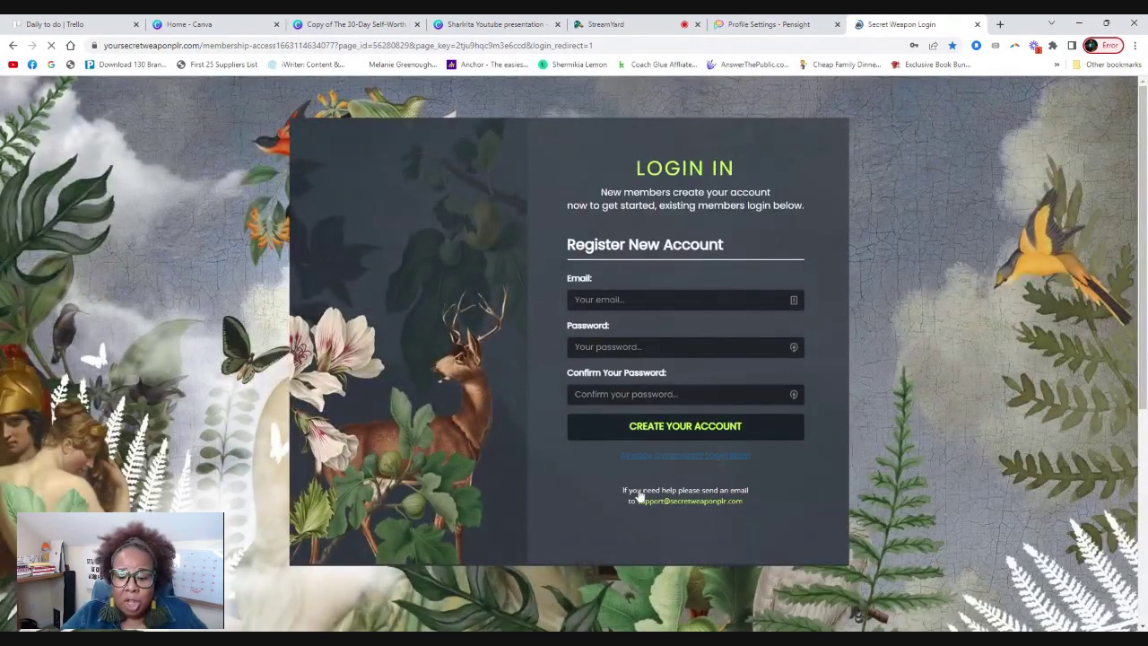
click(676, 456)
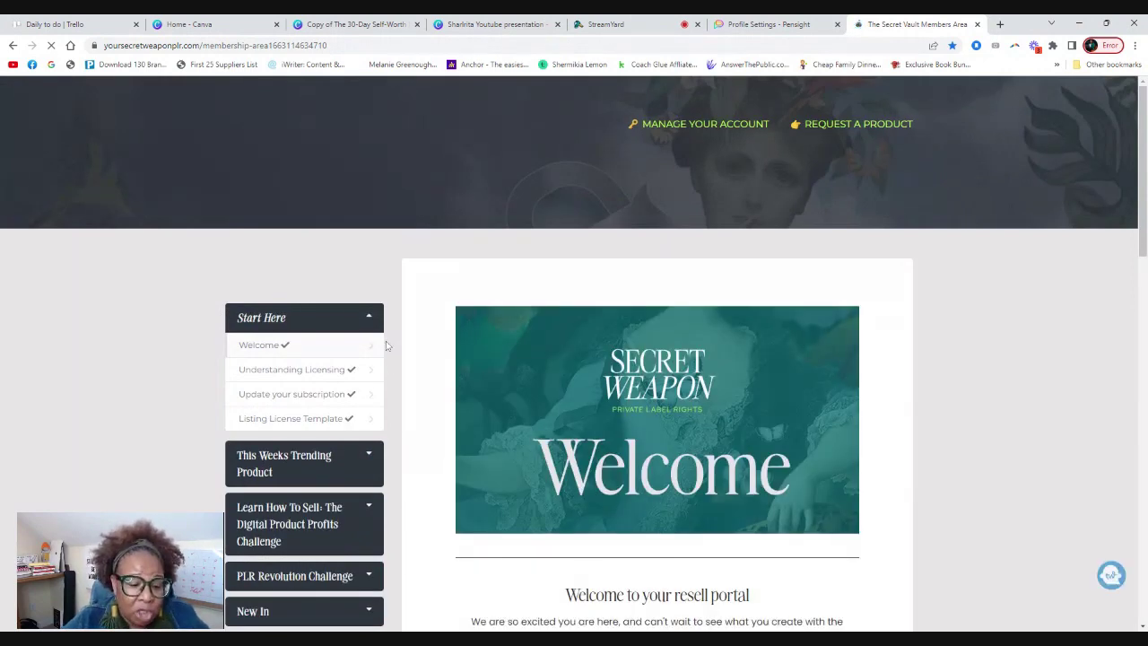
Look over the resell-portal welcome page, then go back to the Pensight profile editor.
scroll(389, 345, down, 3)
scroll(389, 348, down, 2)
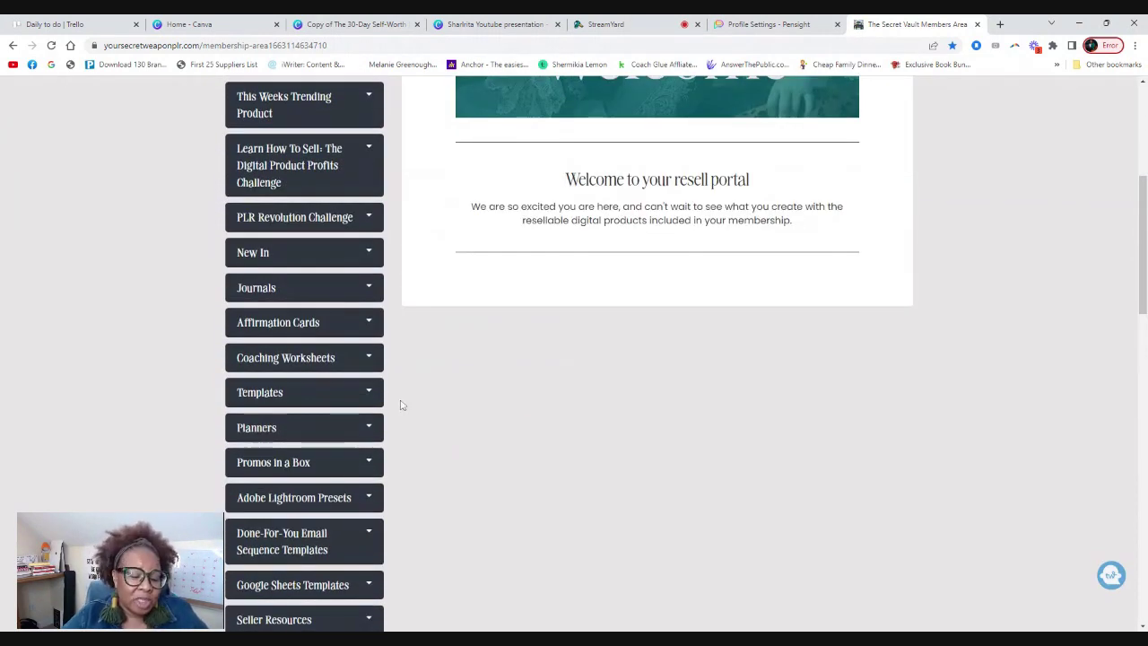
scroll(400, 400, down, 1)
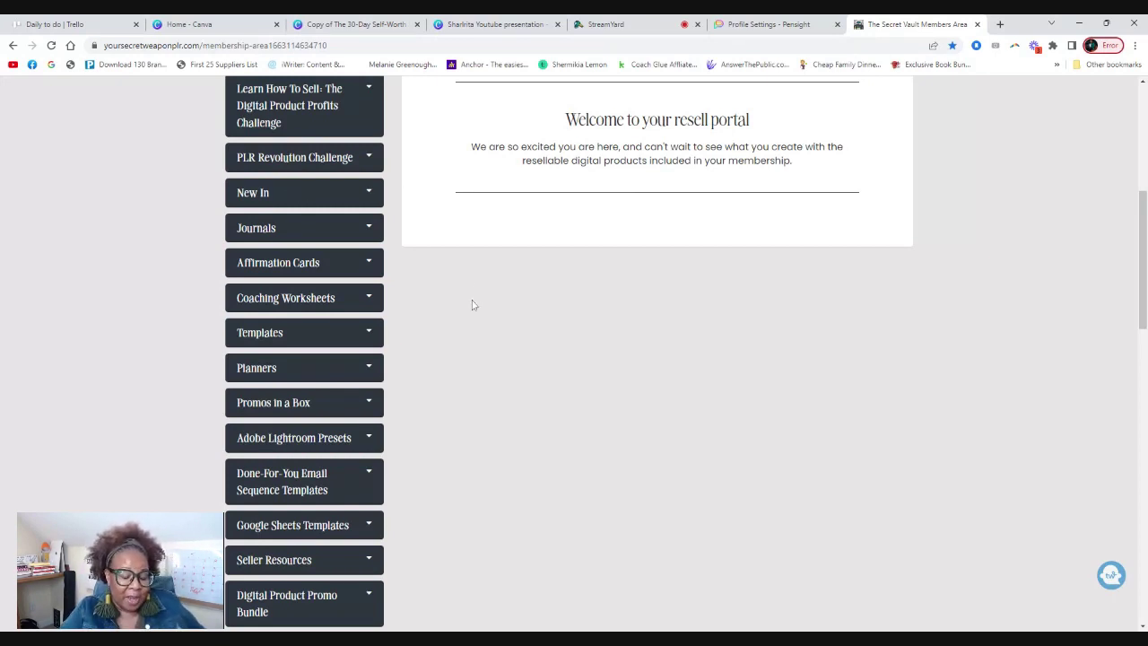
scroll(479, 313, down, 2)
scroll(440, 318, up, 5)
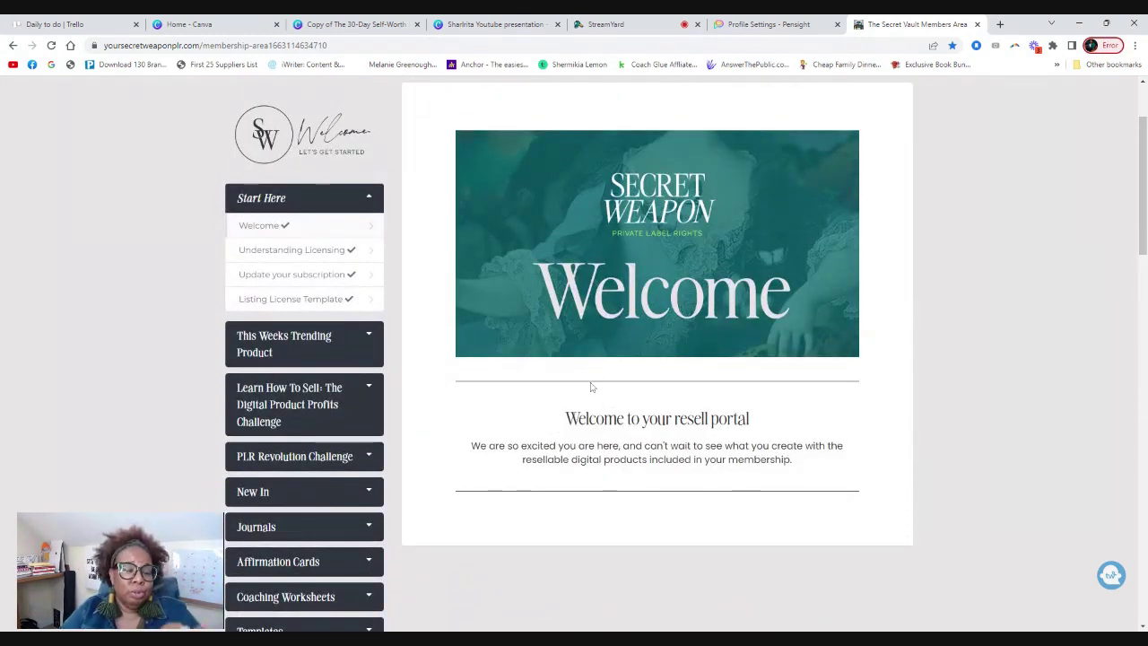
scroll(338, 384, down, 1)
scroll(337, 384, down, 1)
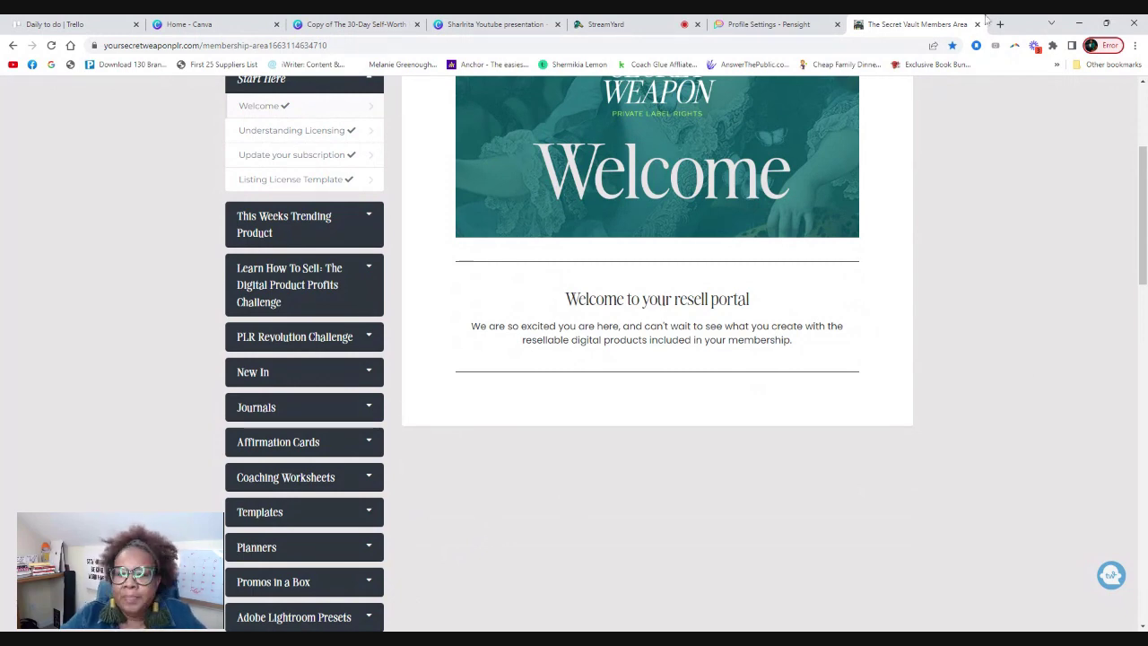
click(776, 26)
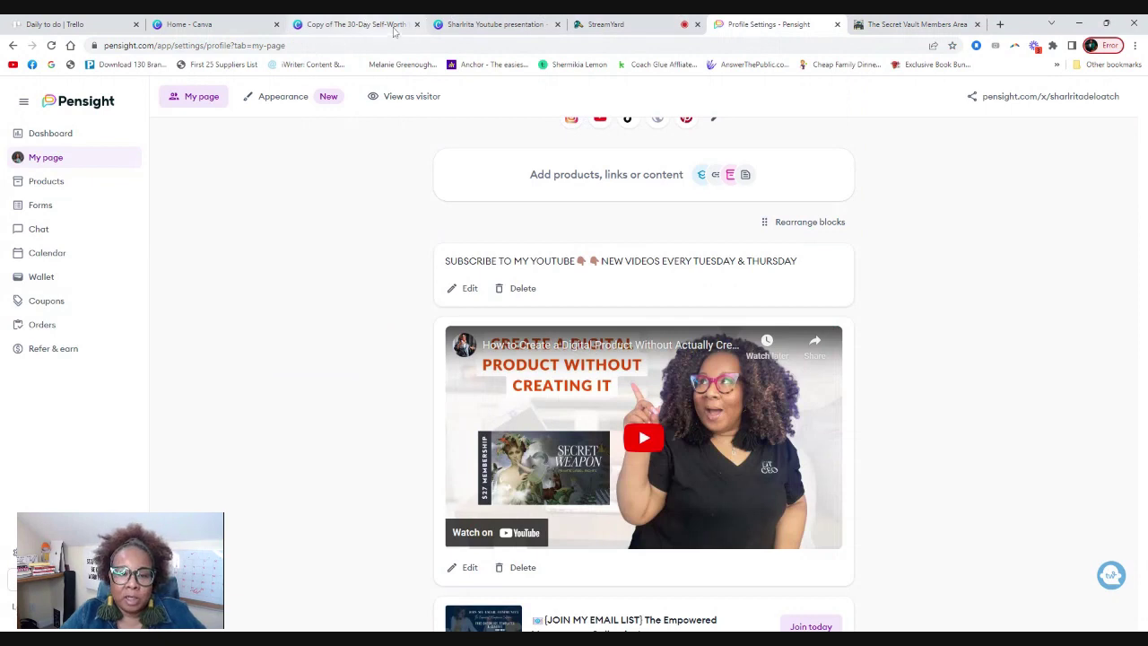
Switch to the Canva journal design and collapse the side panel to widen the canvas.
click(368, 25)
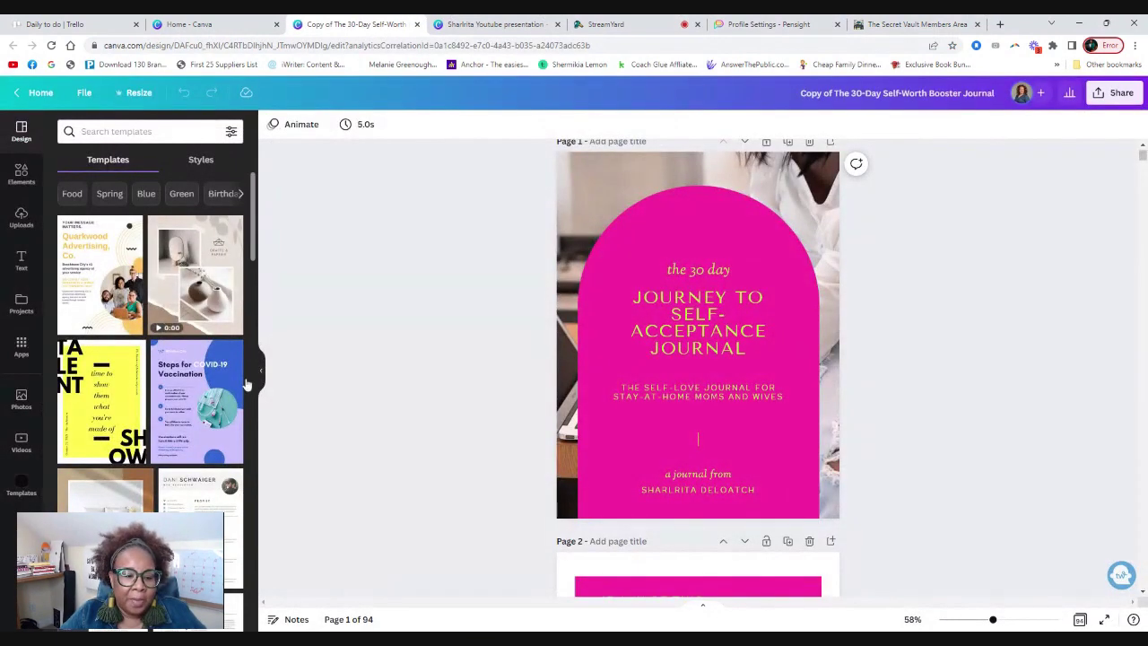
click(261, 372)
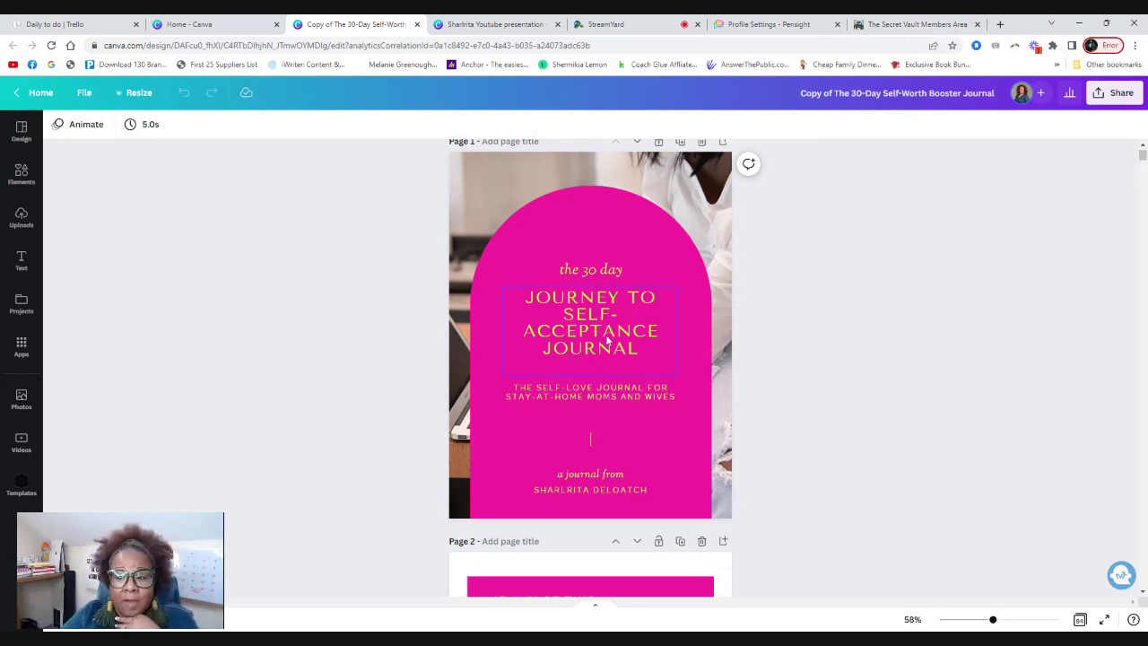
scroll(603, 339, down, 5)
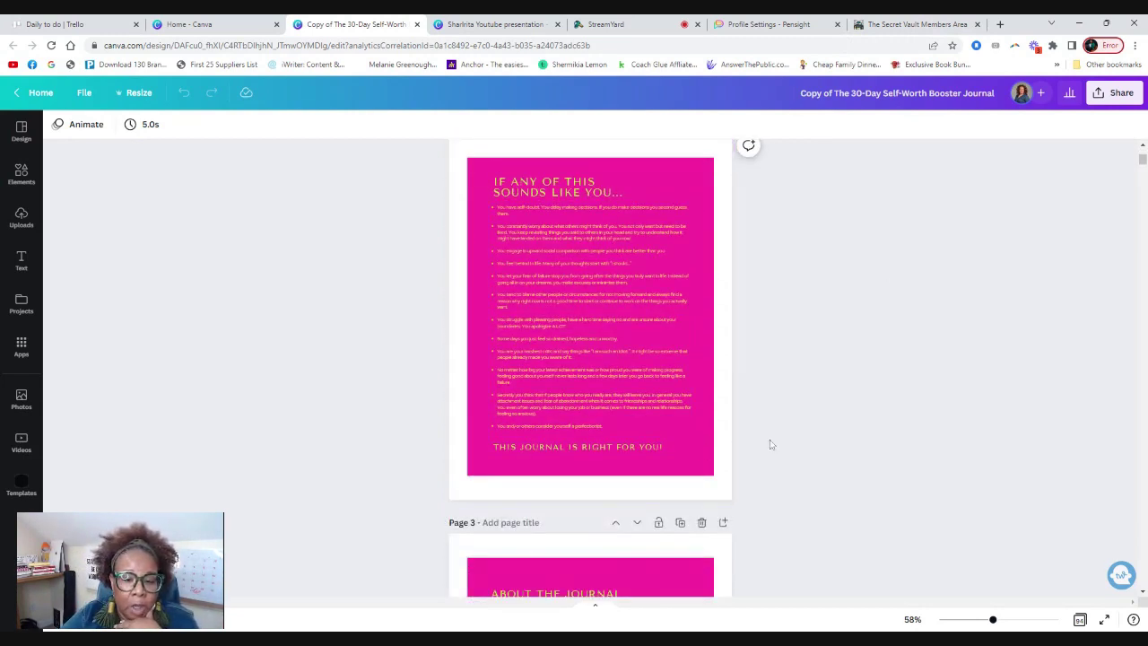
scroll(807, 438, up, 5)
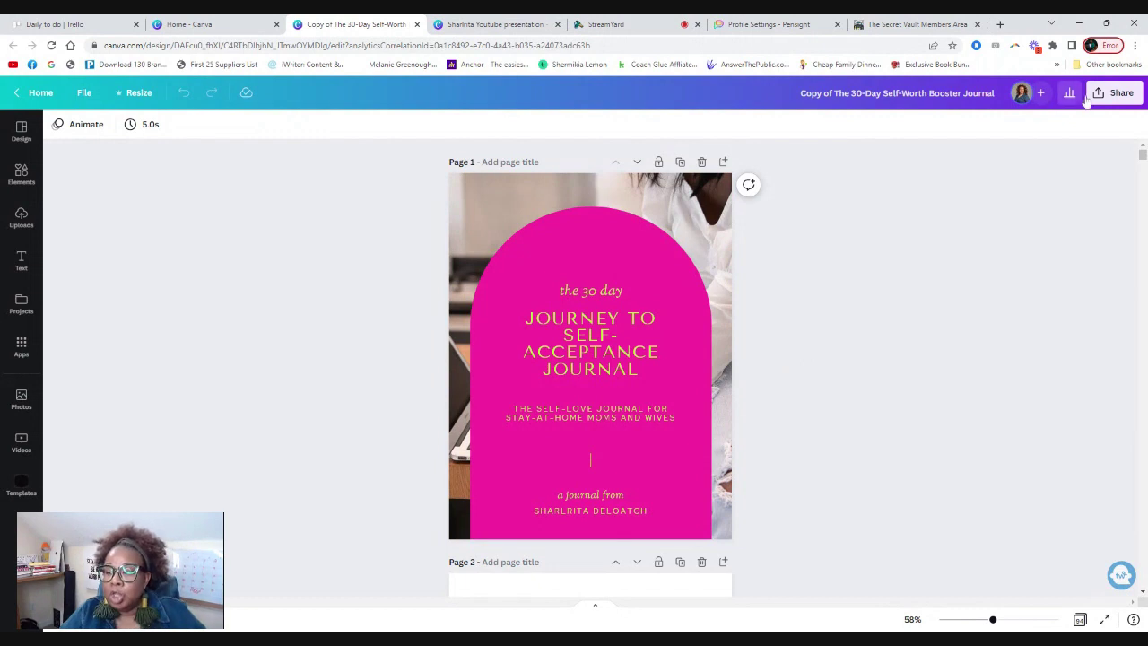
Download all 94 journal pages as a PDF Standard file.
click(1113, 92)
click(952, 397)
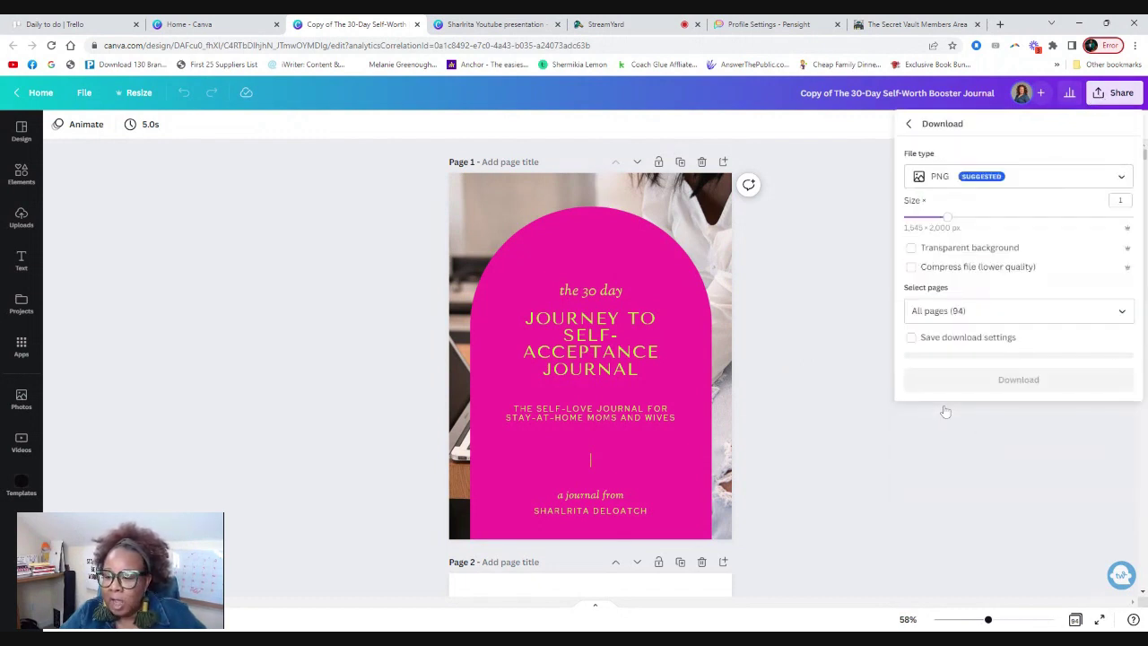
click(966, 178)
click(958, 286)
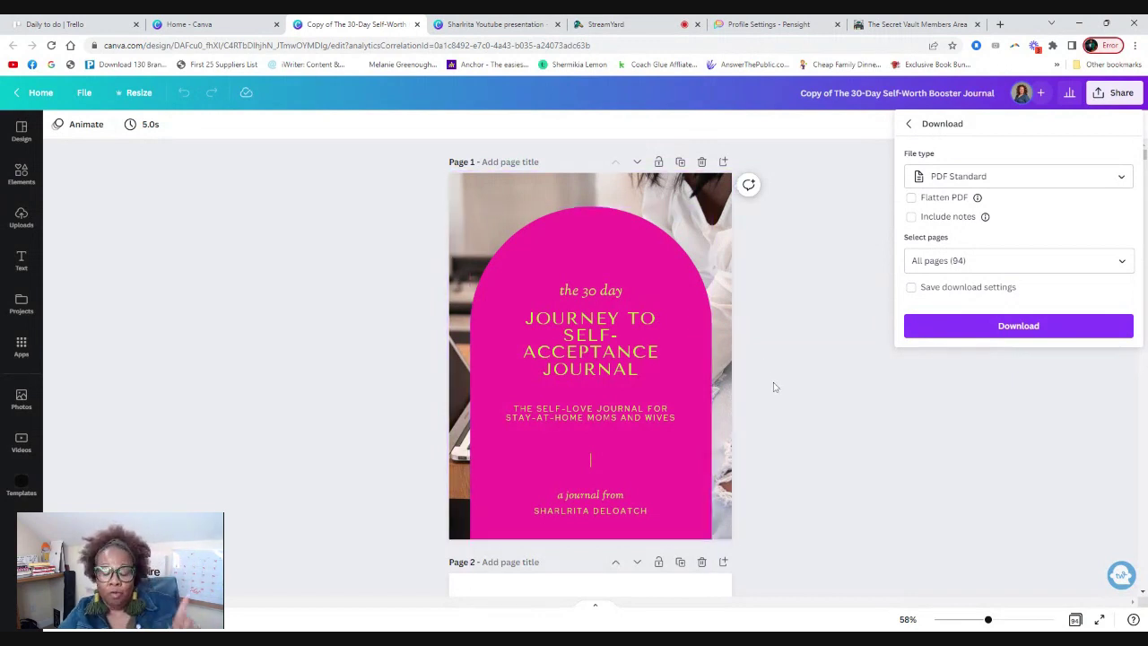
scroll(775, 388, down, 2)
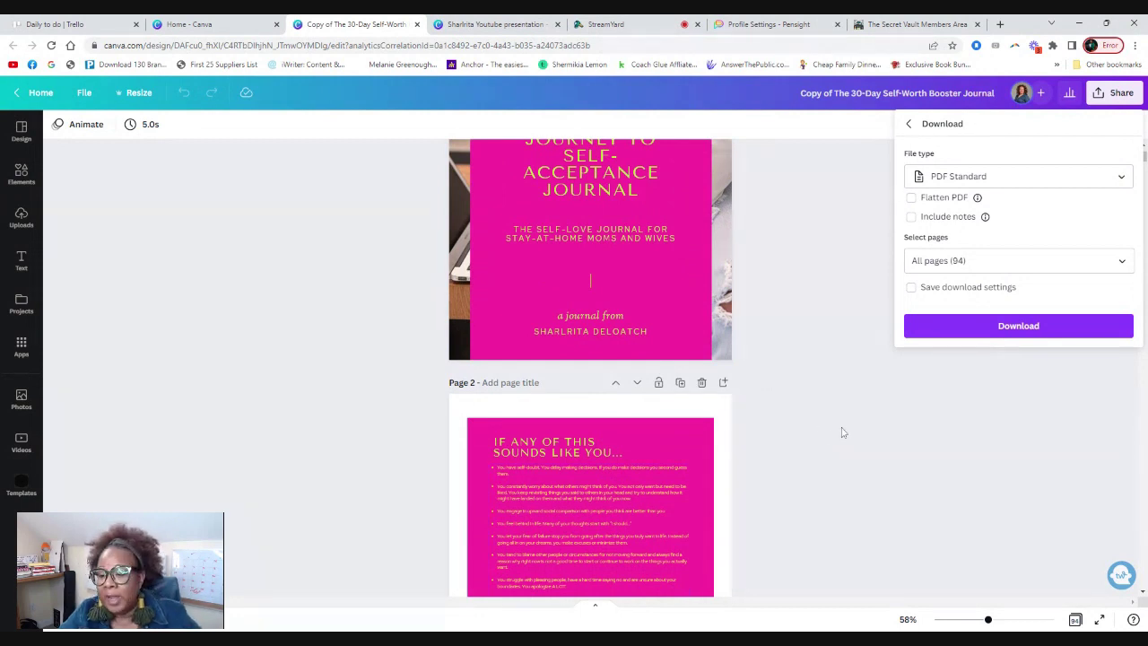
scroll(846, 370, up, 2)
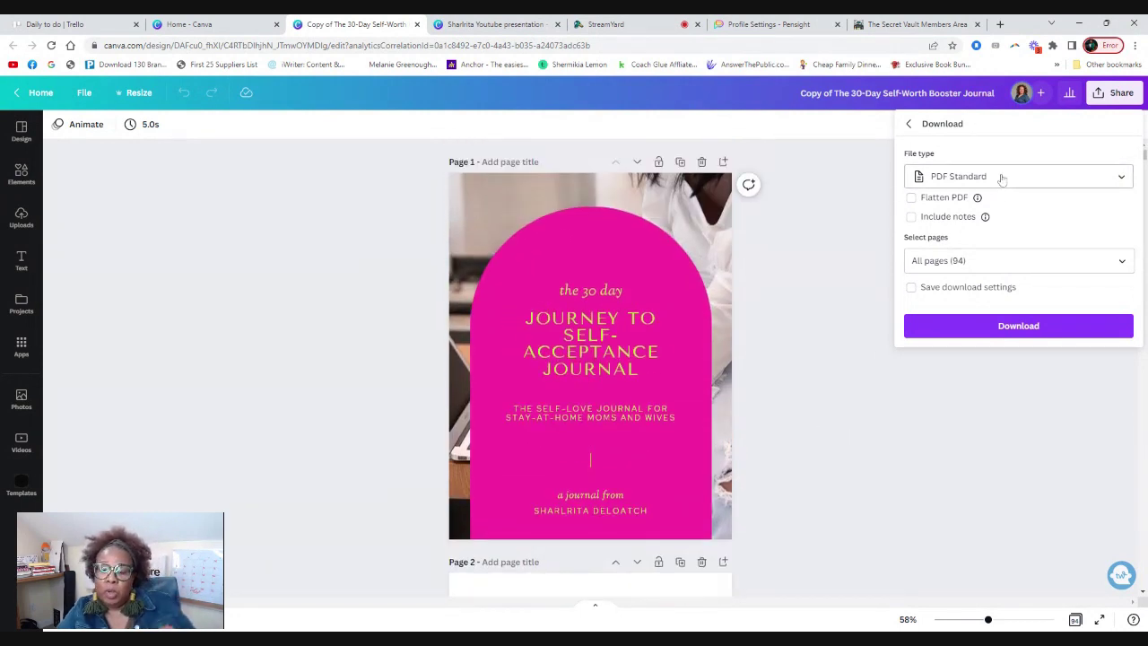
click(1039, 329)
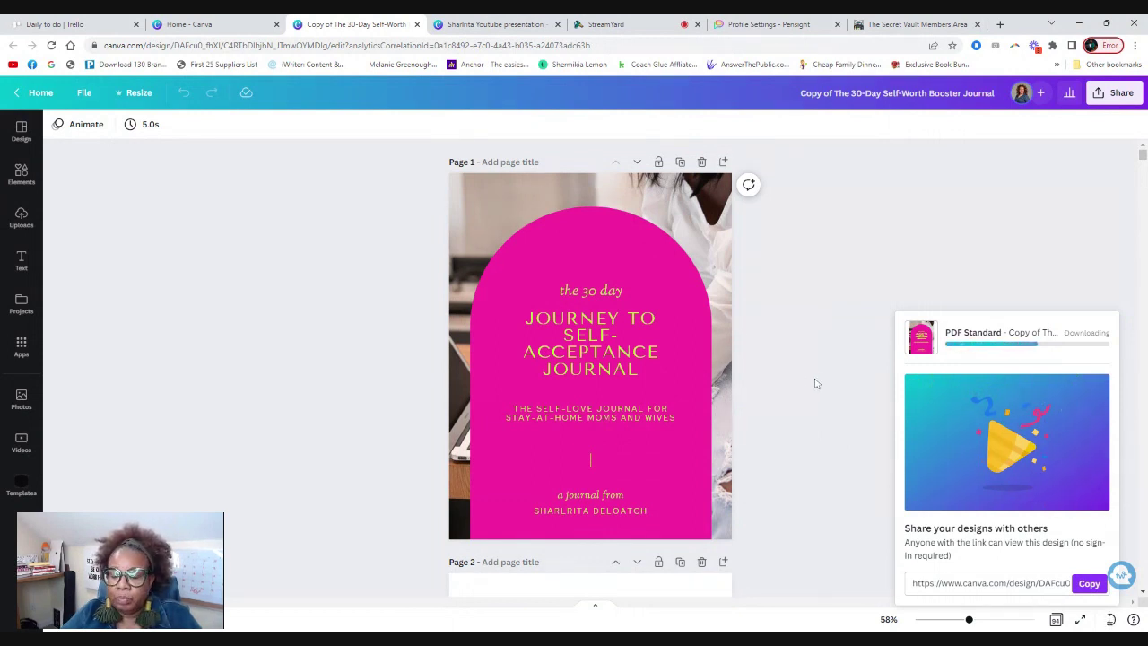
Start a new Digital Product from the Pensight page editor's add-content options.
click(769, 24)
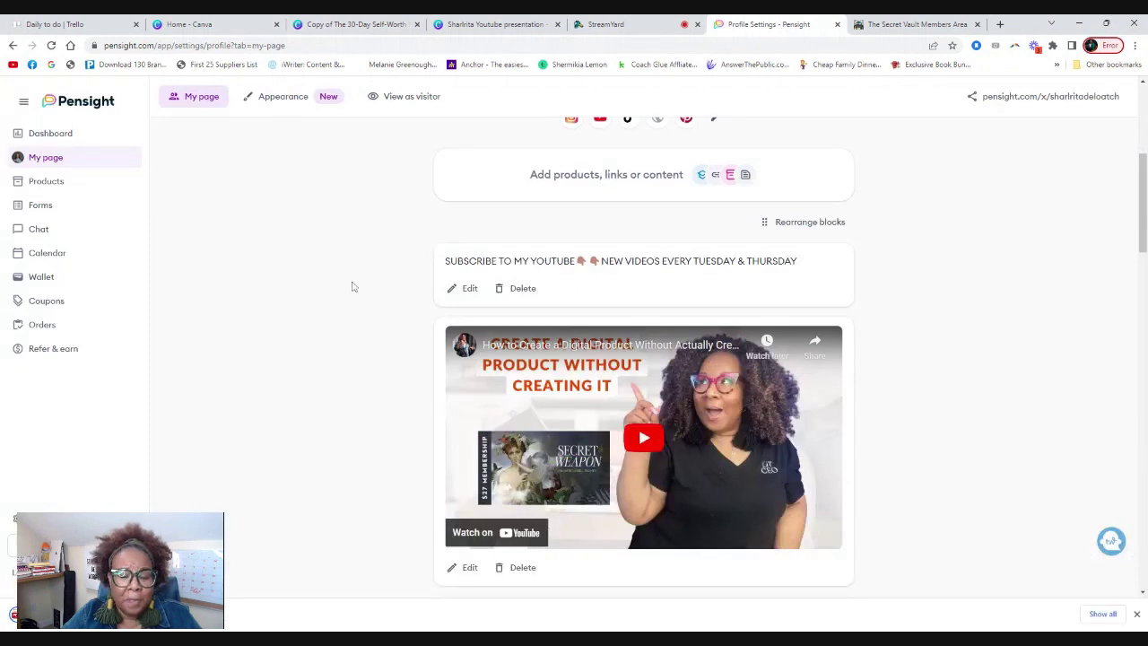
scroll(669, 228, up, 2)
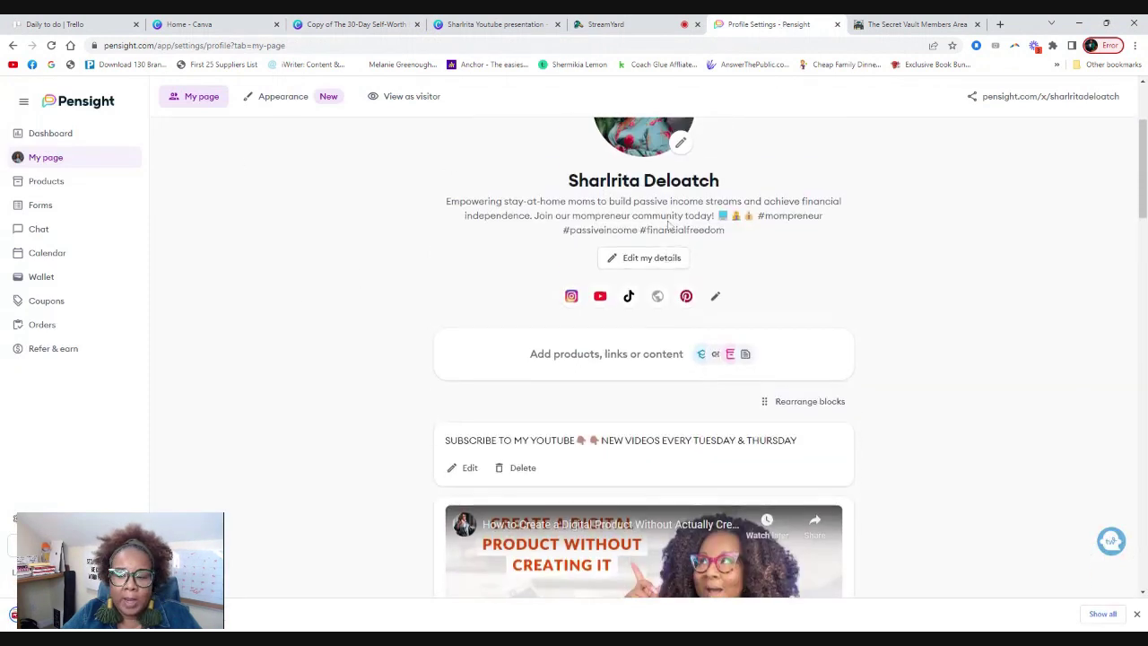
click(746, 363)
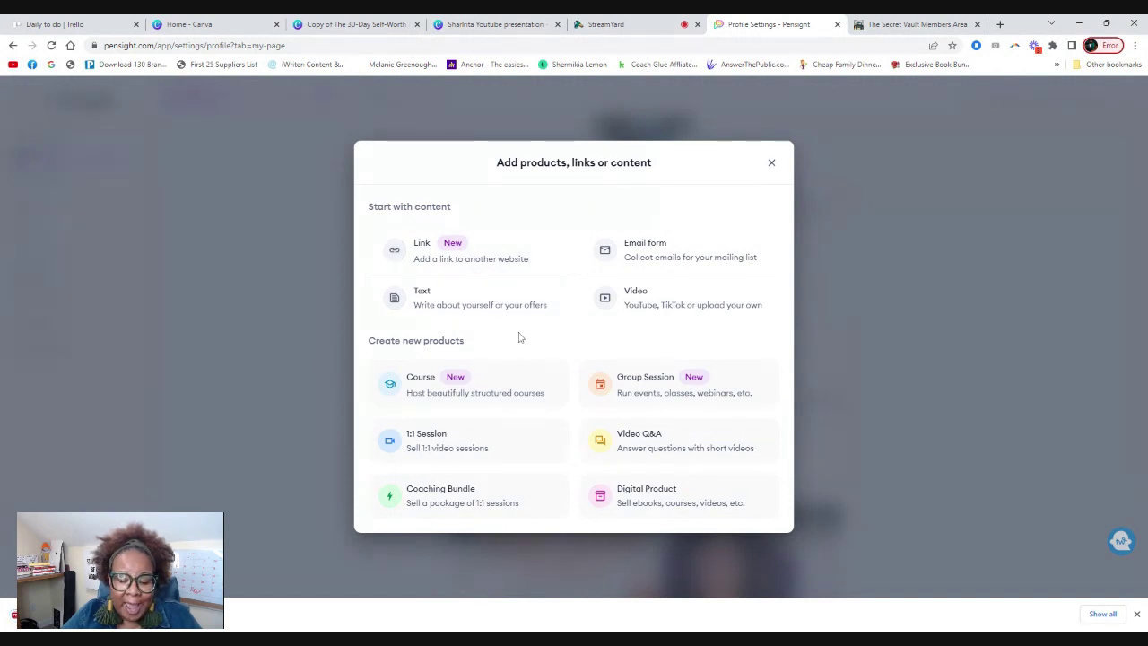
click(655, 500)
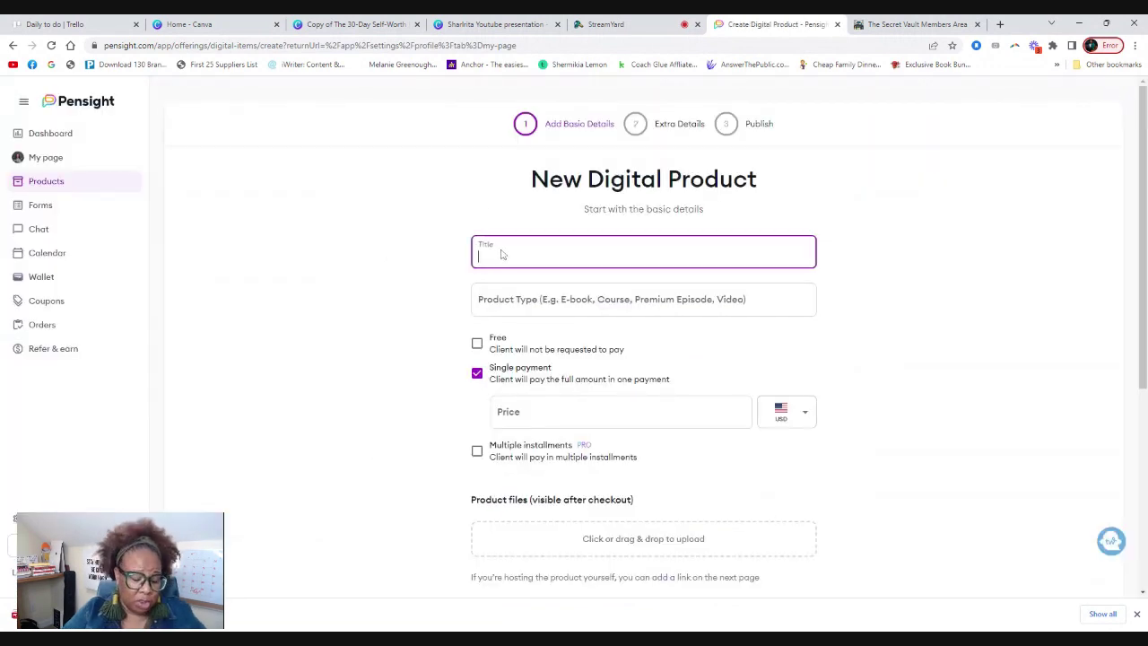
Title it 'The Self Love Journal', set type 'Digtial Planner', and choose single payment.
text(The)
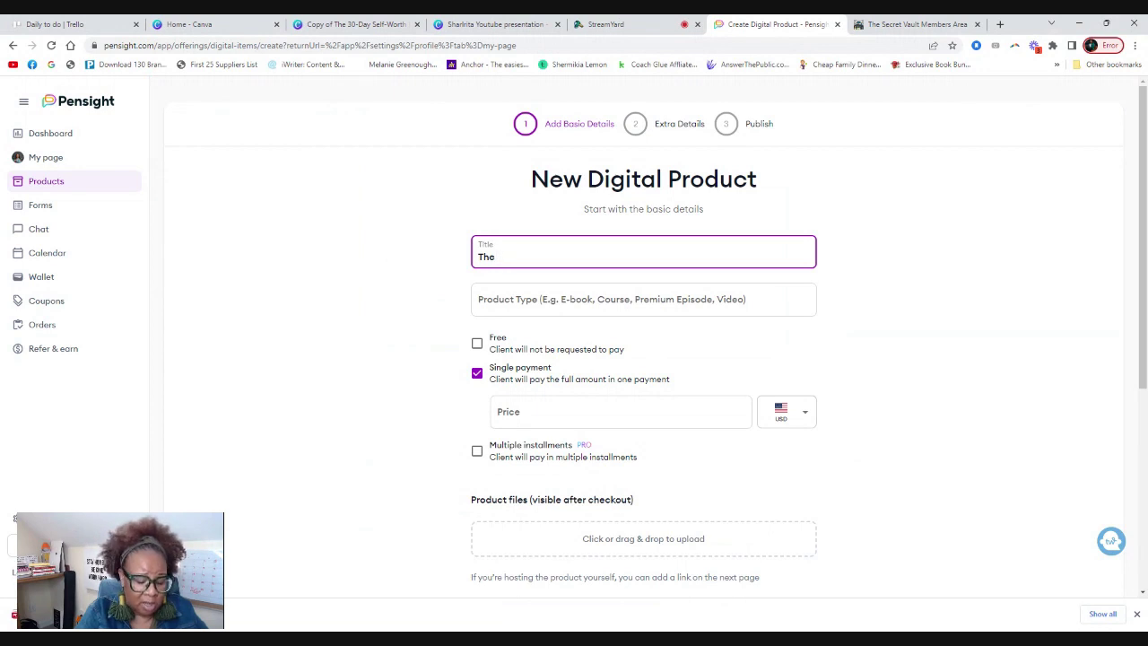
text( Self Love Jounral)
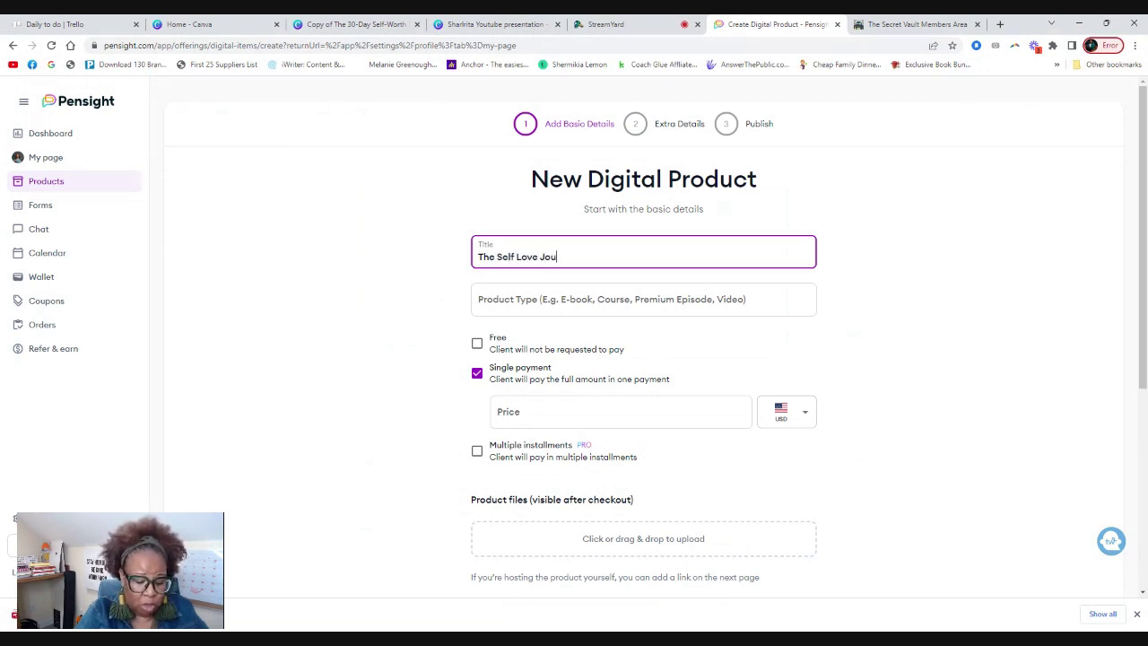
key(BackSpace)
key(BackSpace)
key(BackSpace)
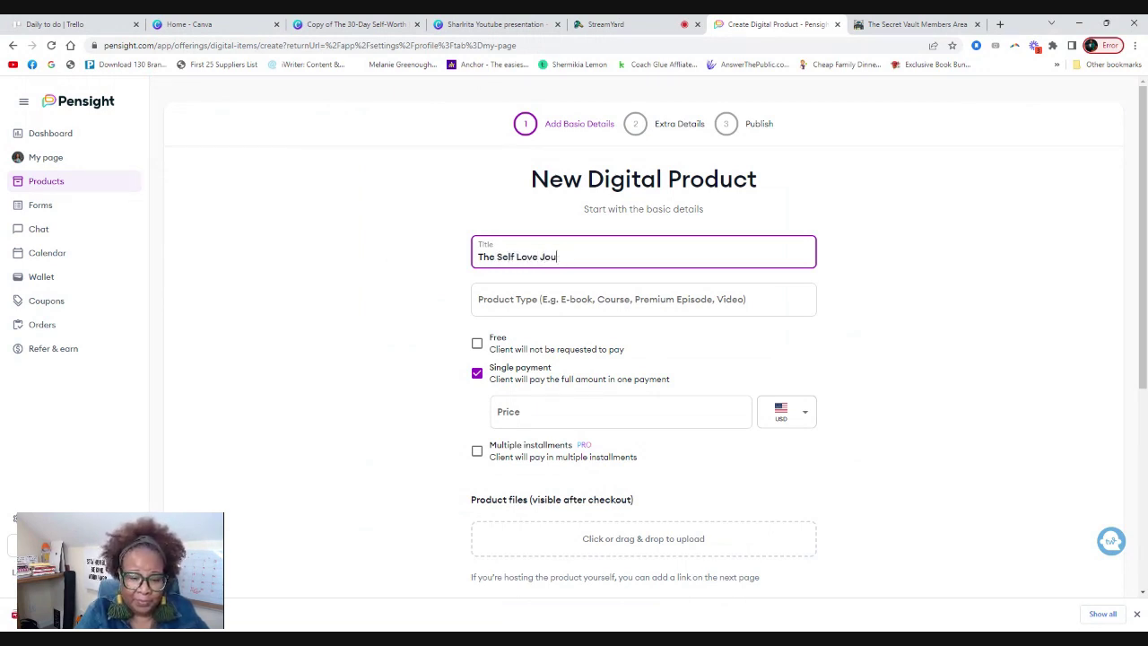
key(BackSpace)
key(BackSpace)
key(BackSpace)
text(rnal)
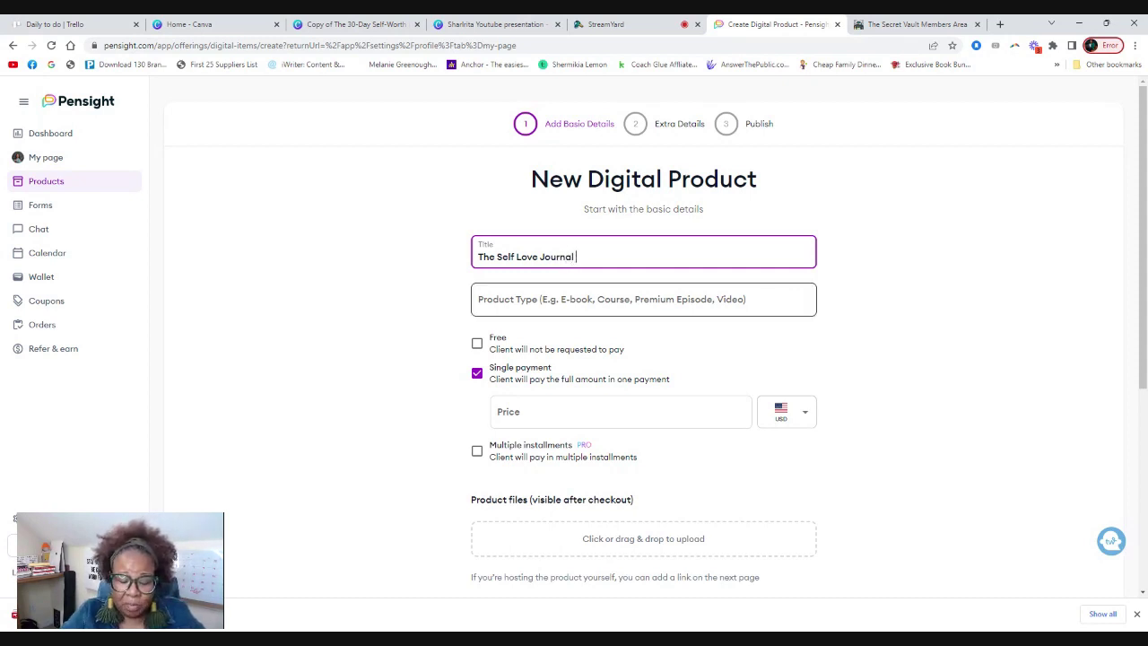
click(488, 305)
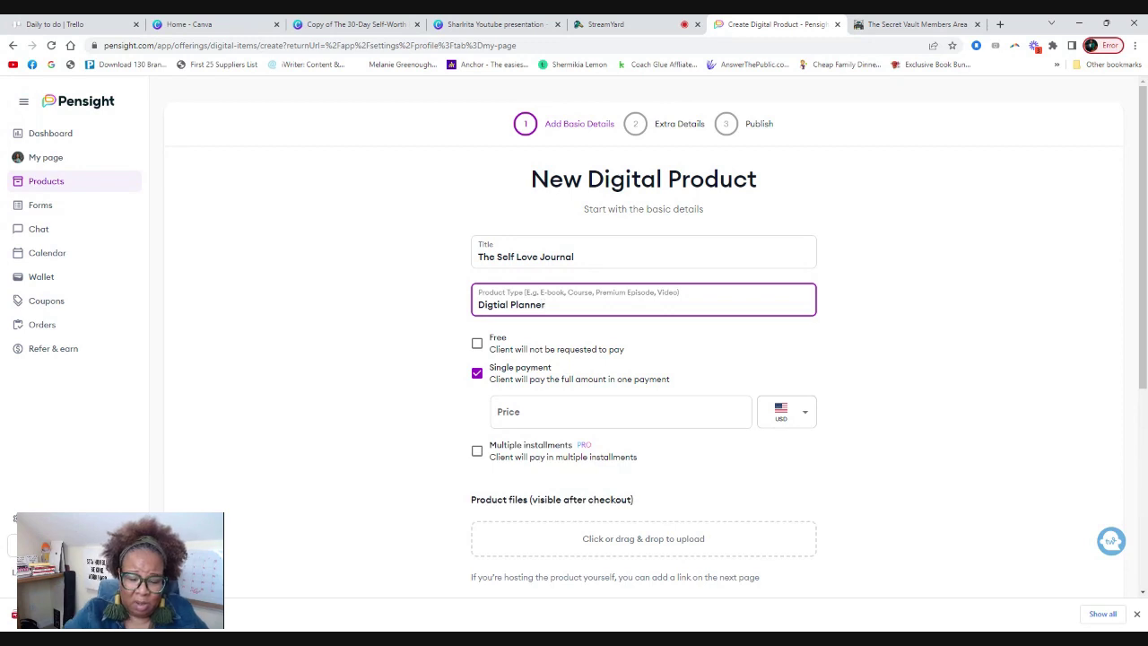
scroll(511, 332, down, 2)
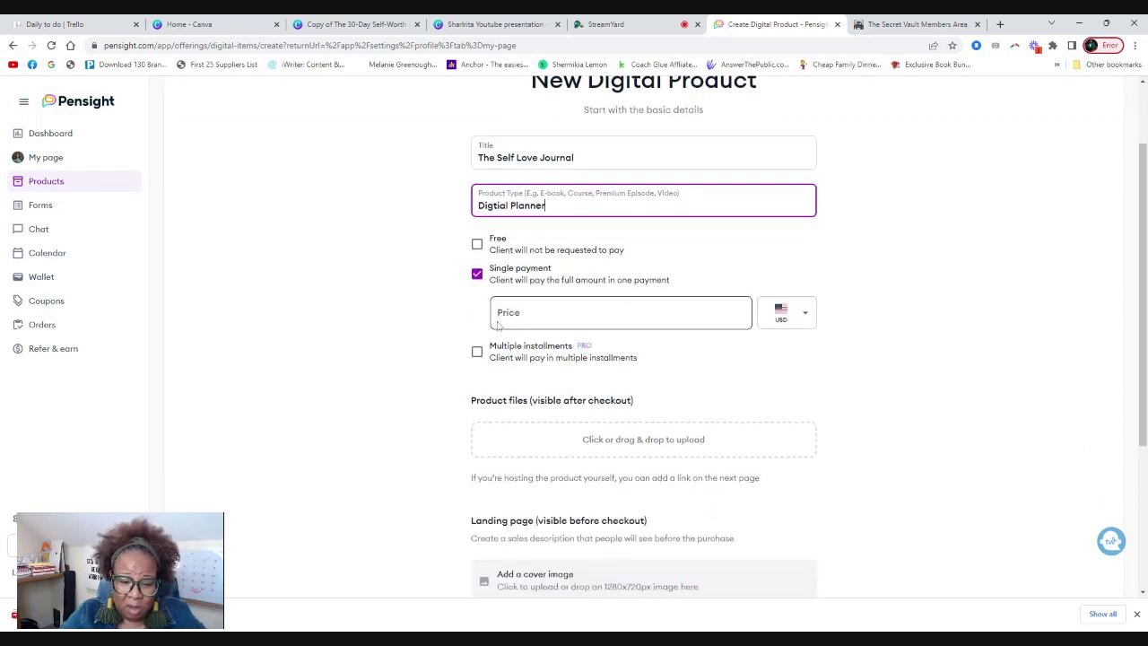
click(477, 224)
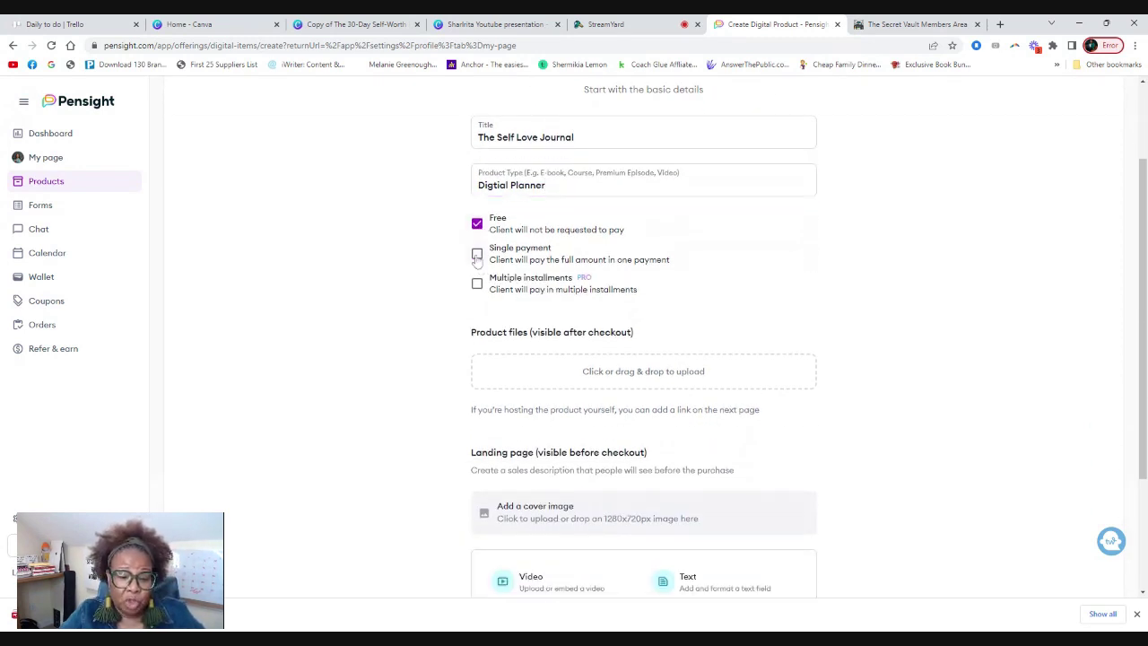
click(477, 255)
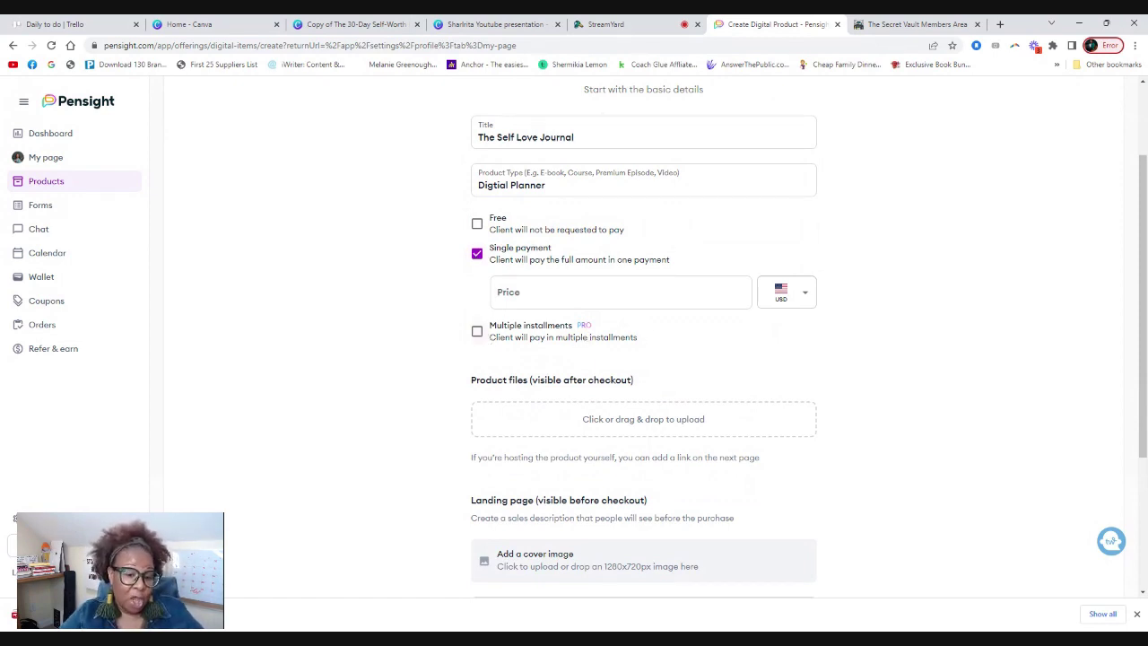
Enable multiple installments with weekly frequency and an initial count of 4.
click(476, 331)
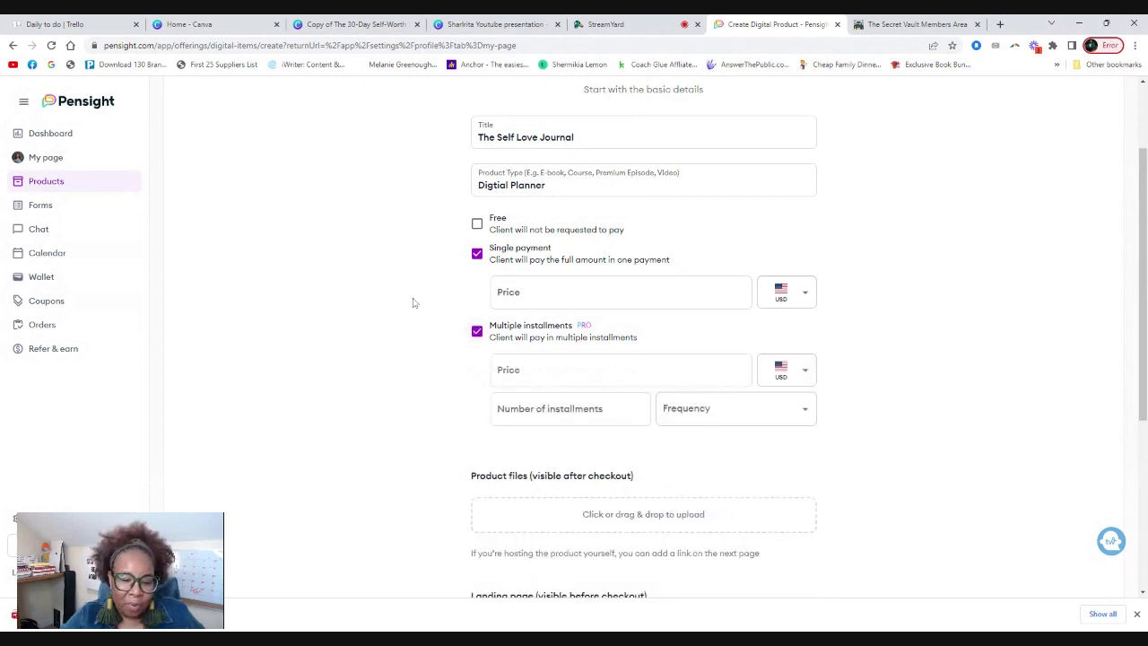
scroll(412, 301, down, 1)
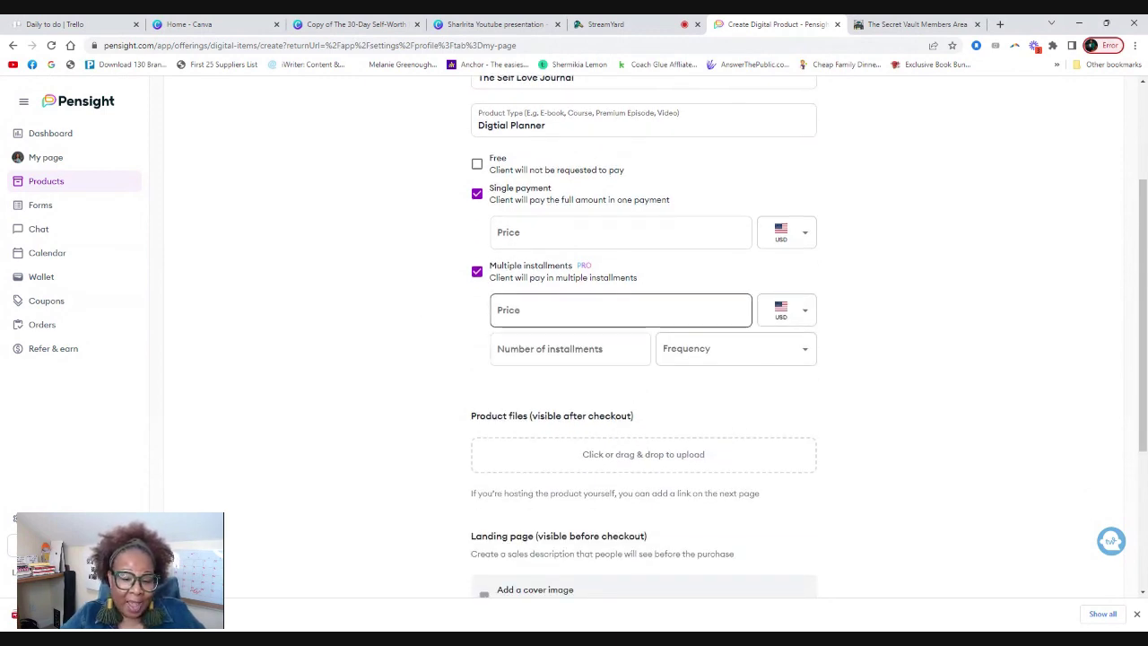
click(516, 312)
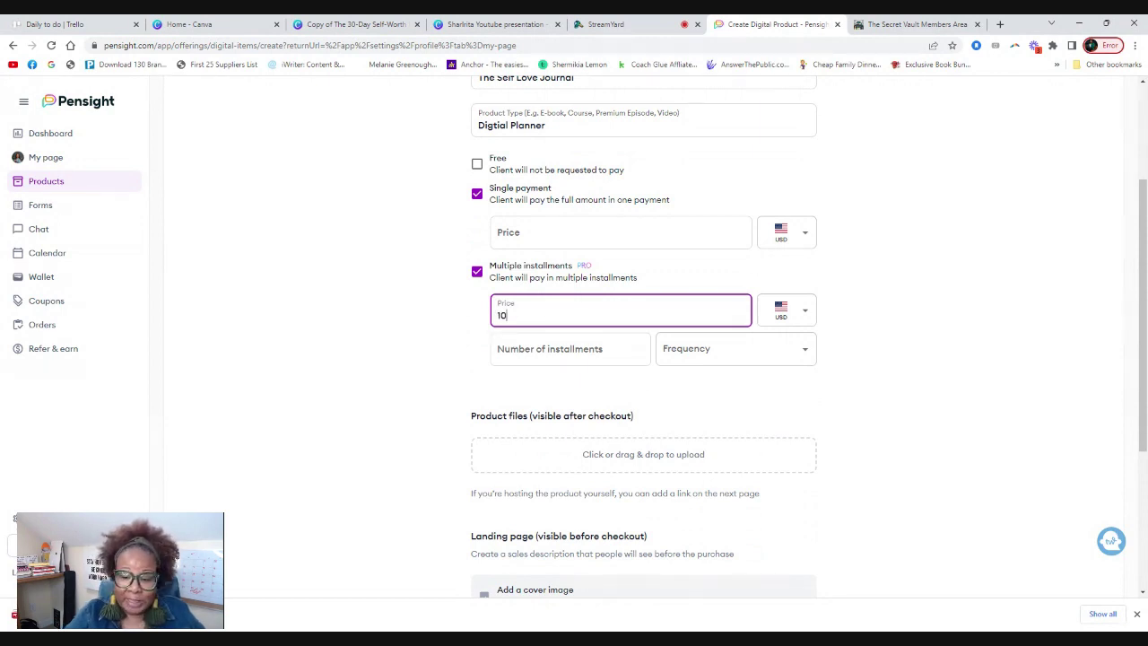
key(Tab)
key(Tab)
click(684, 348)
click(671, 384)
click(561, 355)
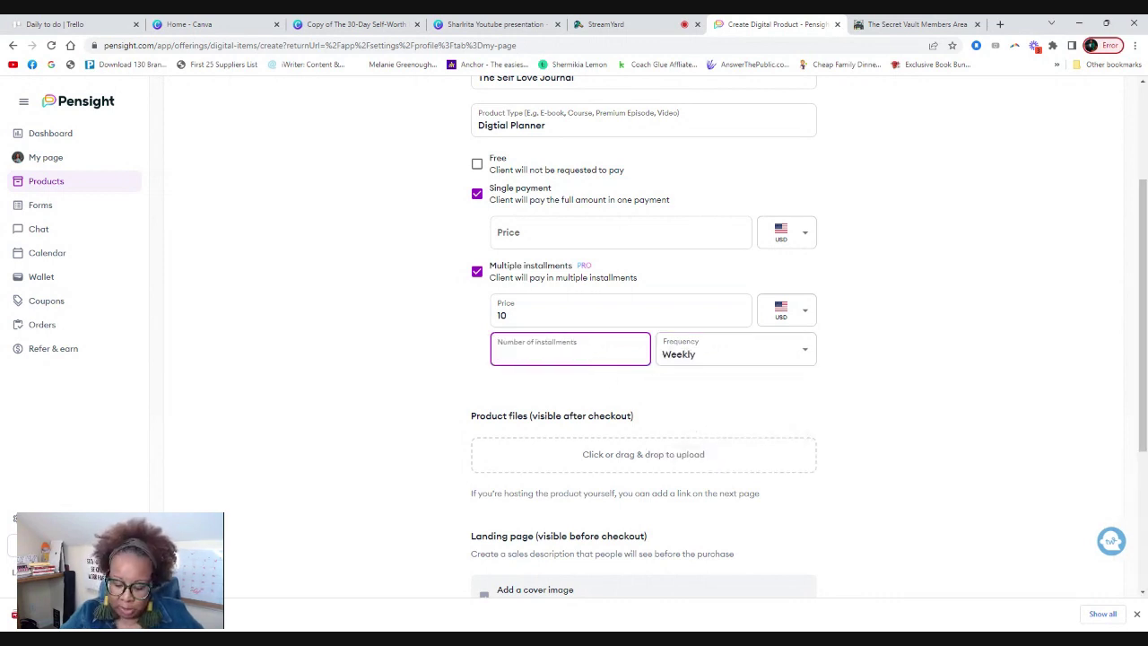
text(4)
click(482, 348)
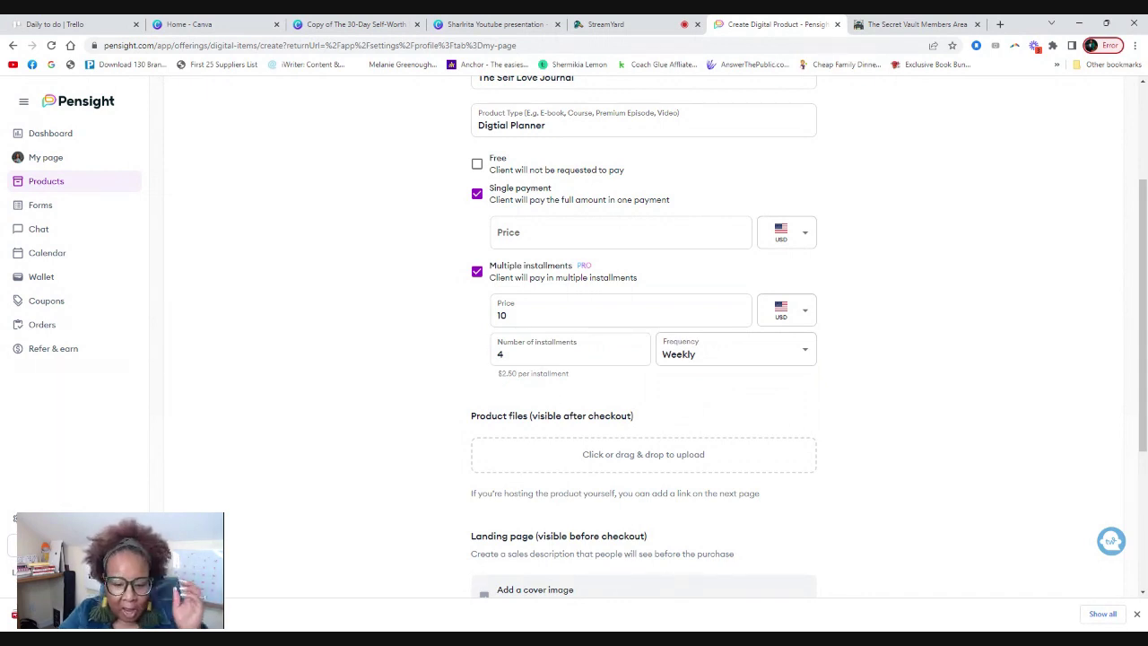
Change the installment price to 30.00 and the number of installments to 6.
click(527, 303)
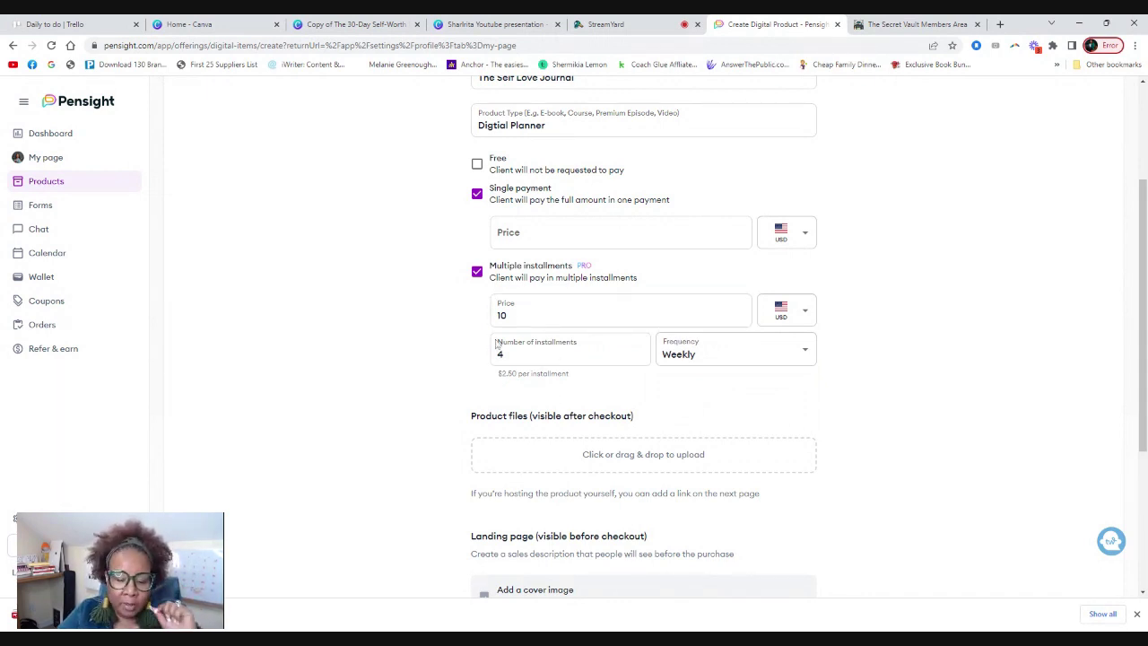
key(BackSpace)
key(BackSpace)
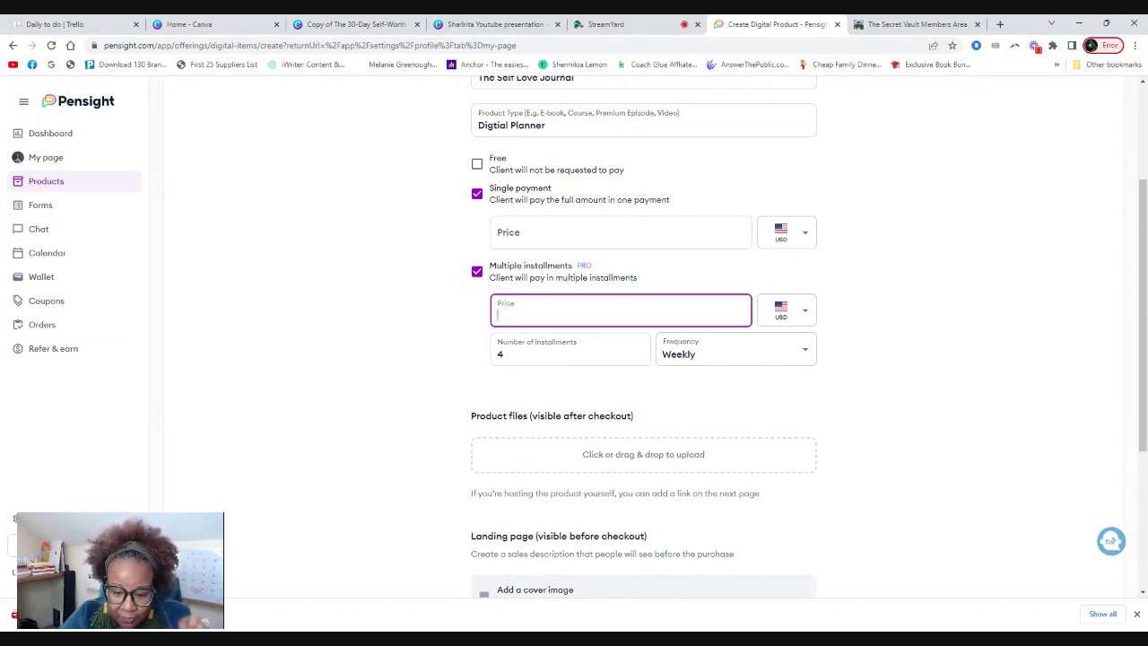
text(30.0)
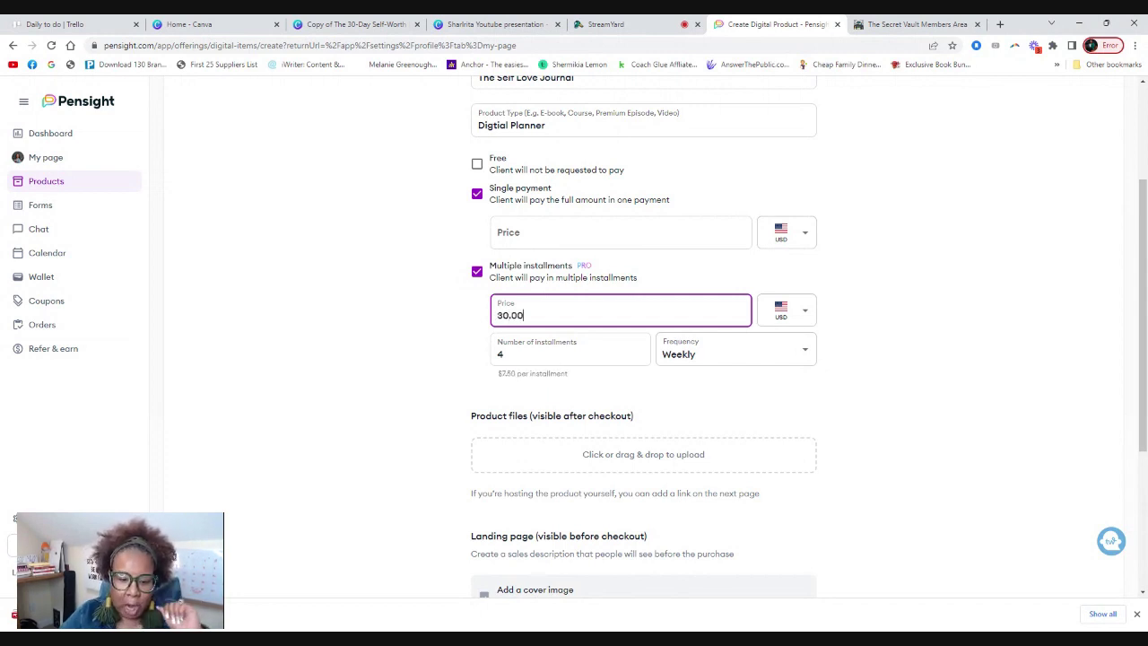
click(502, 354)
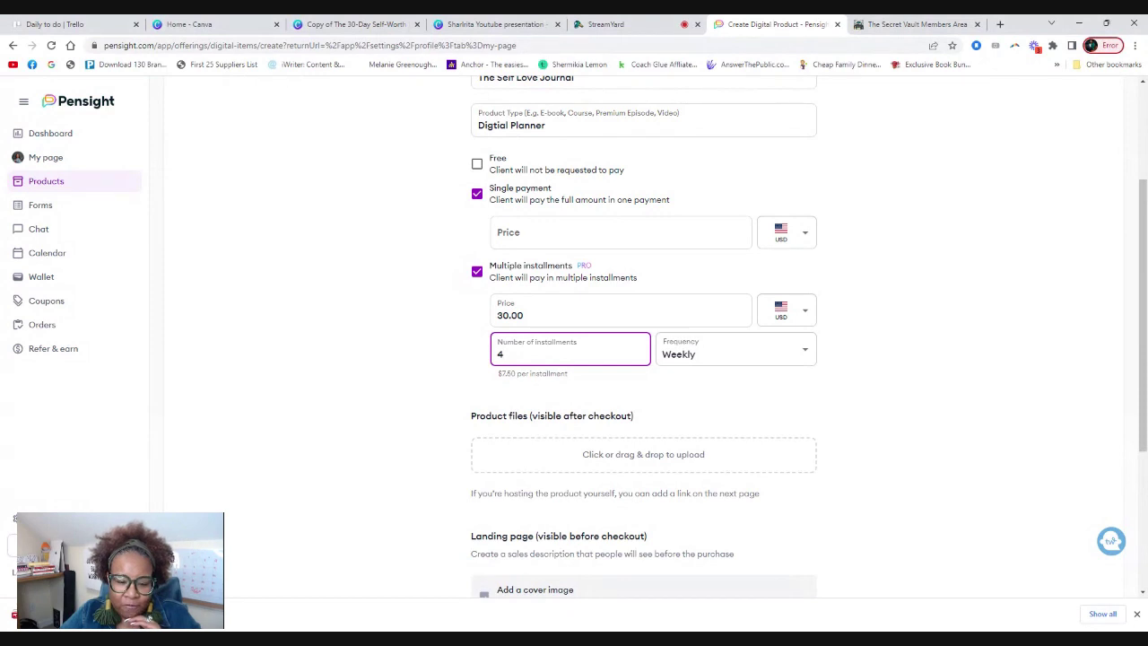
key(BackSpace)
text(5)
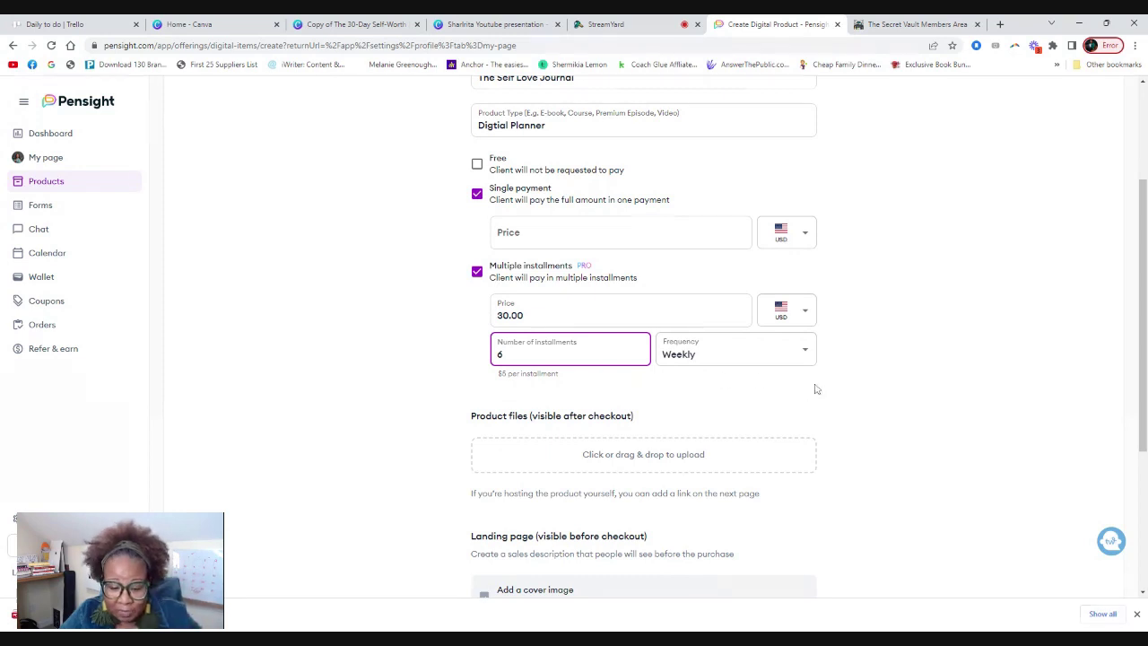
scroll(818, 386, down, 1)
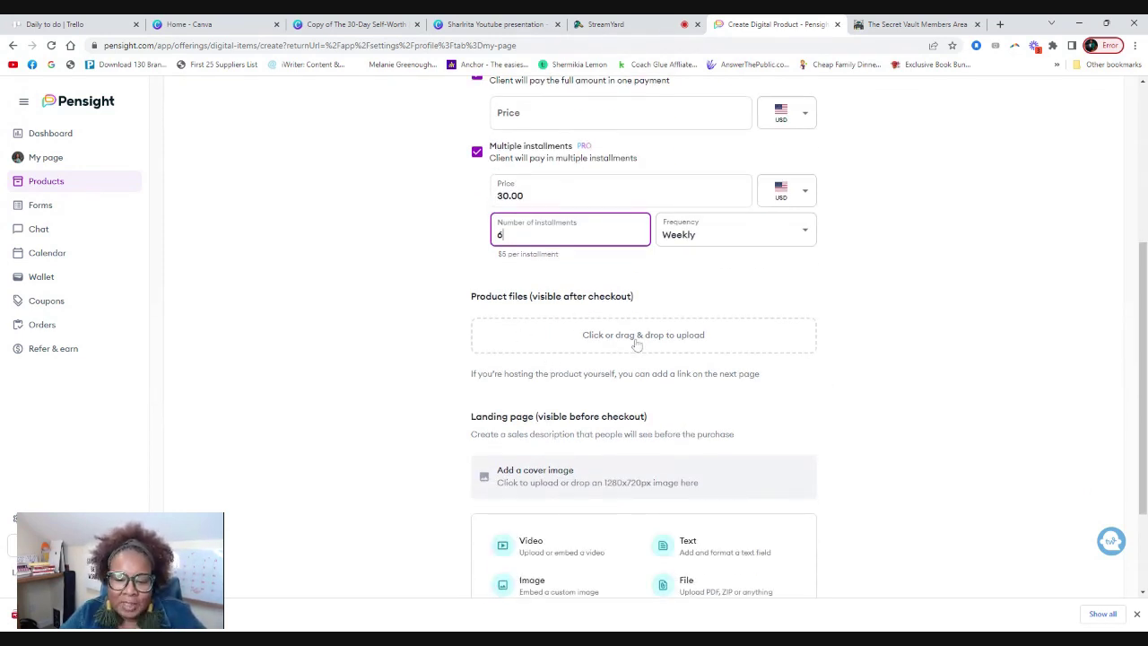
Open the digital products advertising design from the Canva home page.
click(220, 26)
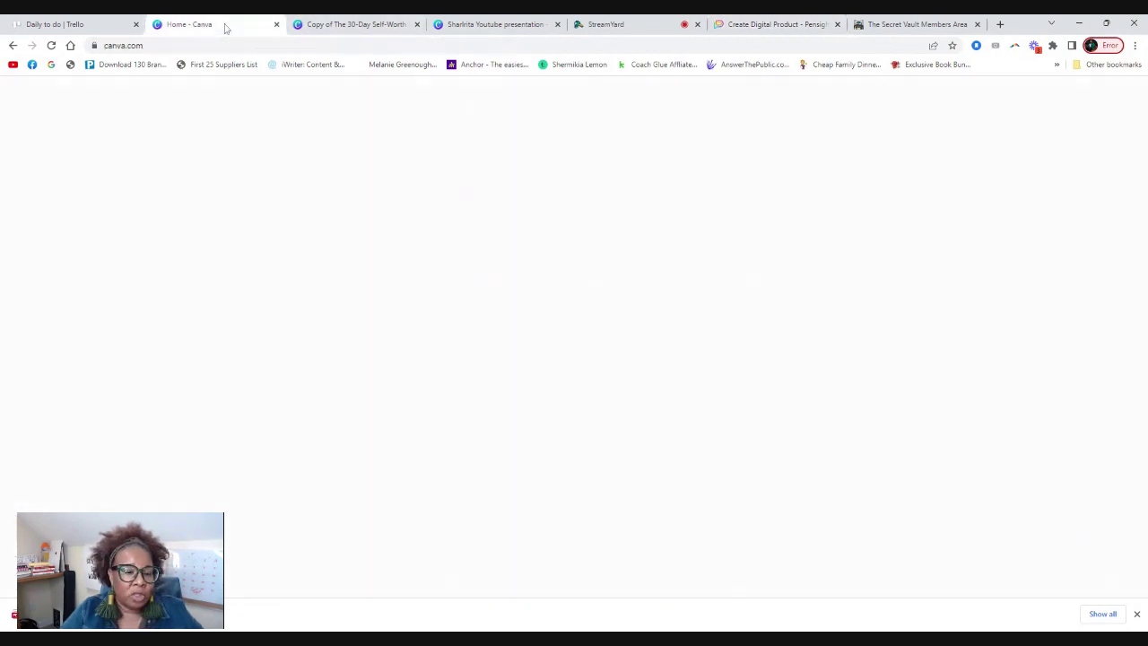
scroll(782, 285, up, 5)
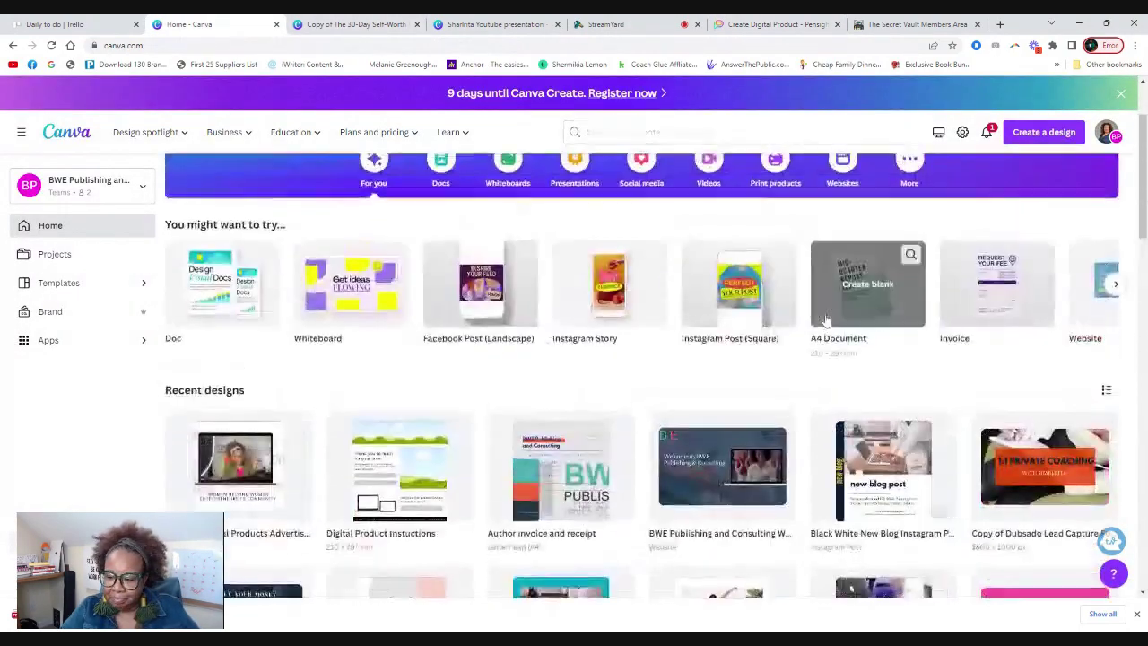
scroll(820, 320, down, 2)
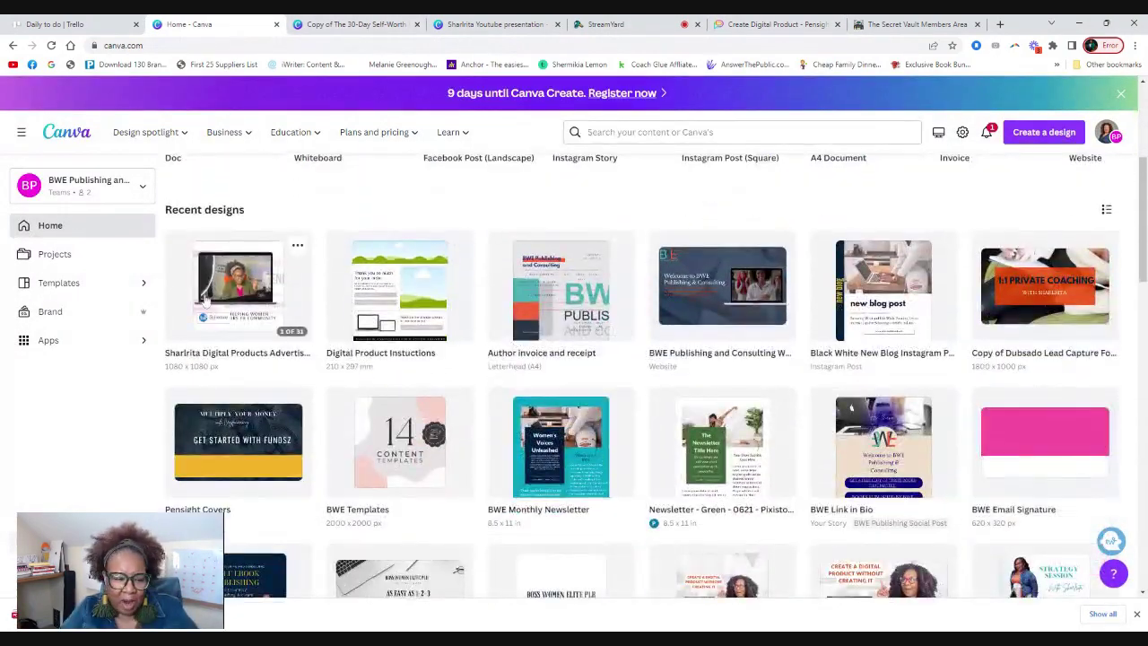
click(208, 303)
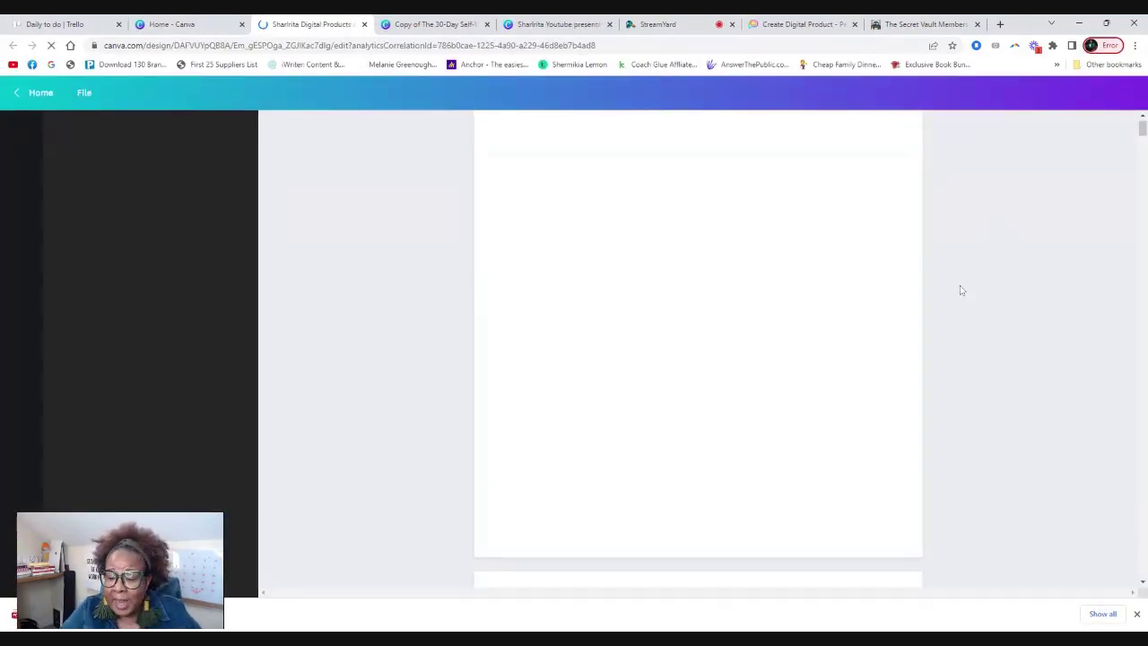
Duplicate the Course Launch Roadmap page 14 as a new page 15.
scroll(987, 323, down, 7)
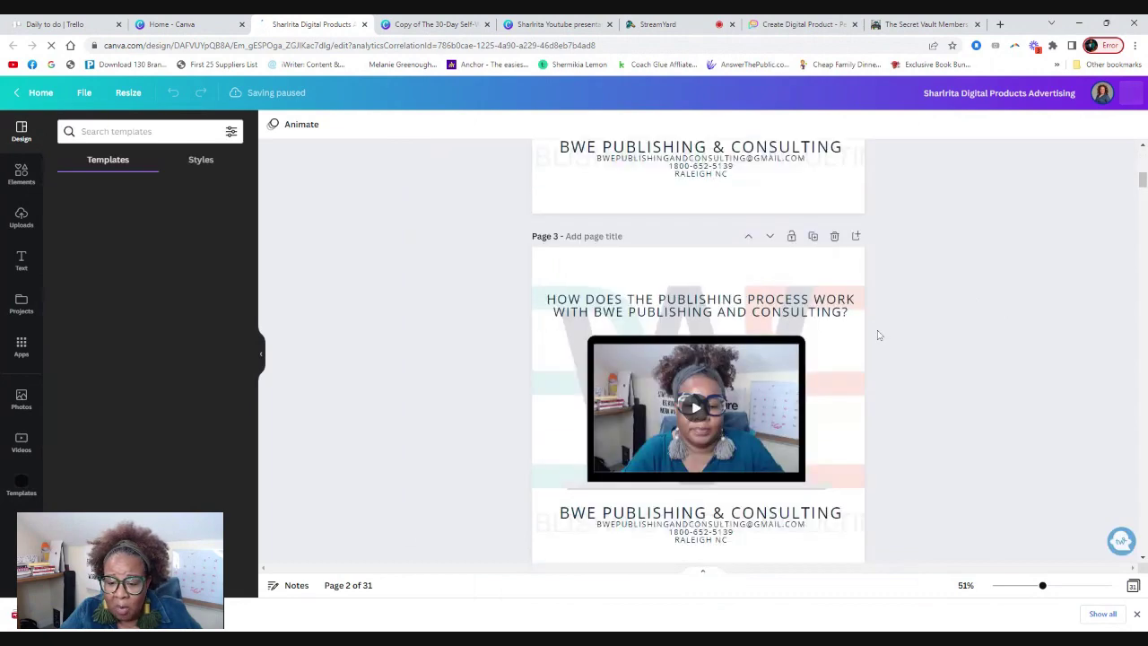
scroll(875, 335, down, 12)
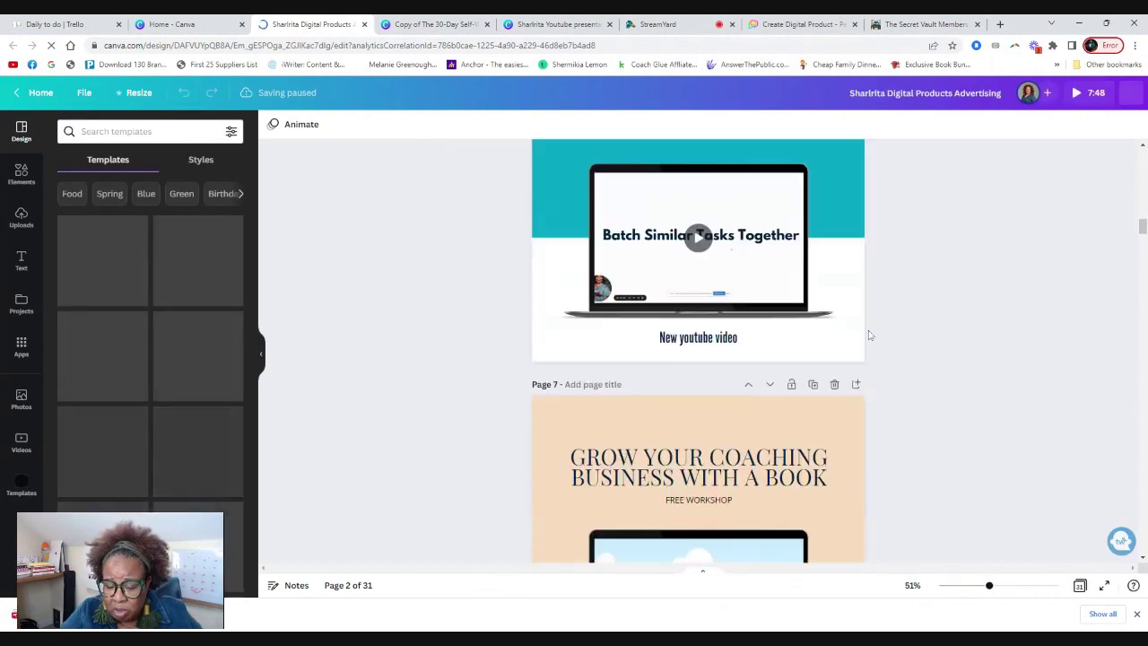
scroll(868, 335, down, 10)
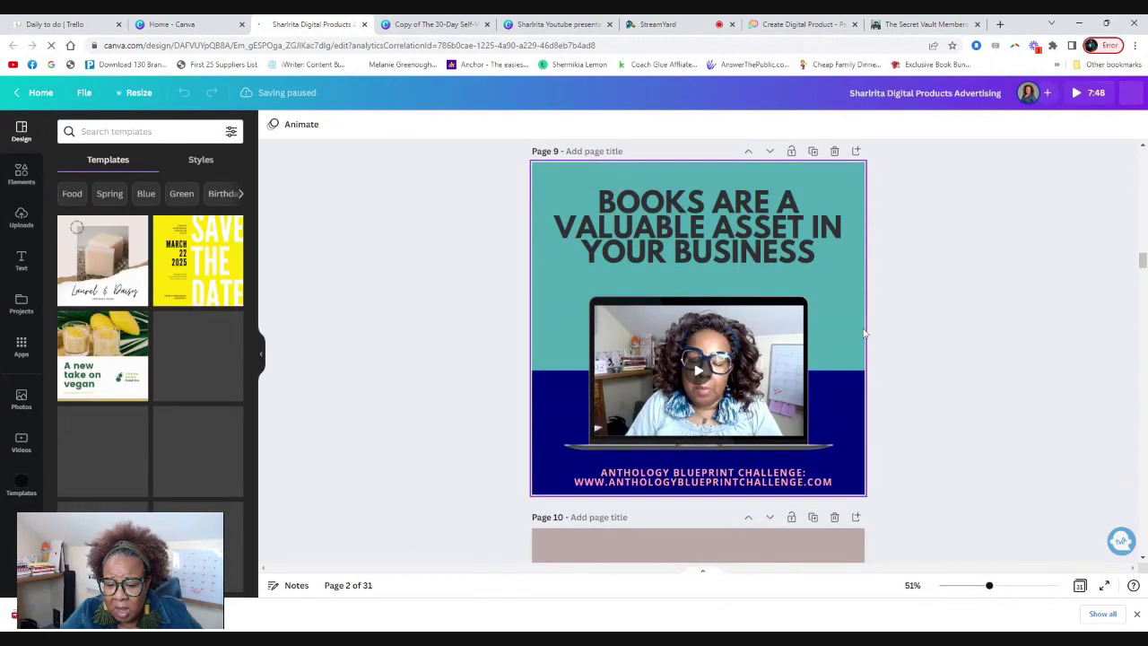
scroll(861, 334, down, 5)
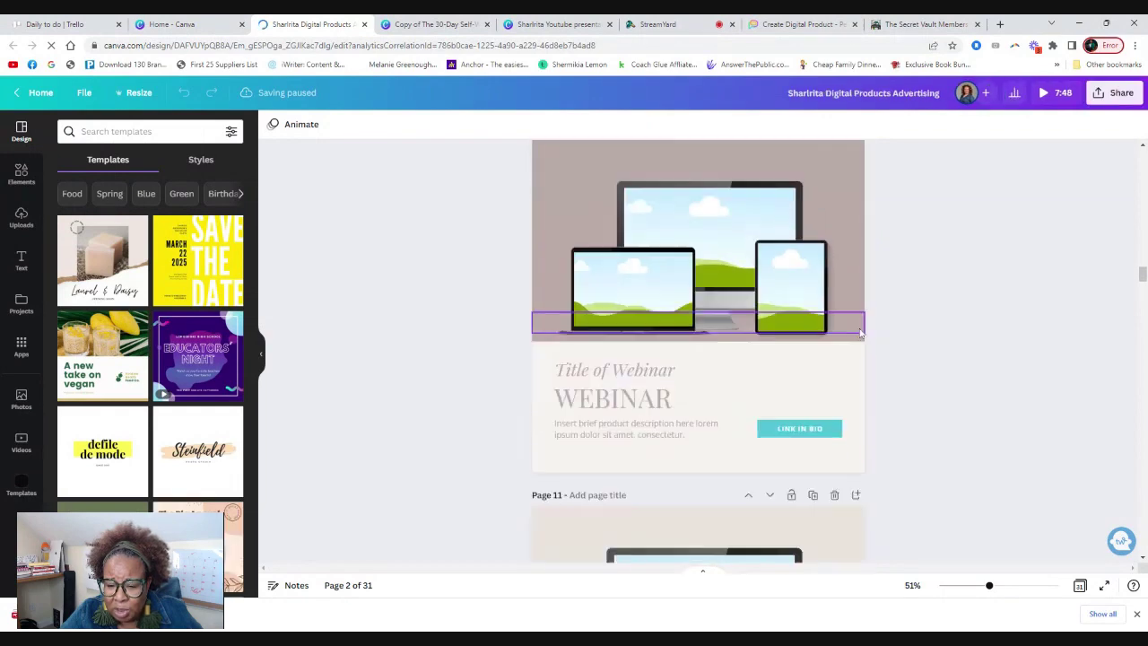
scroll(858, 334, down, 10)
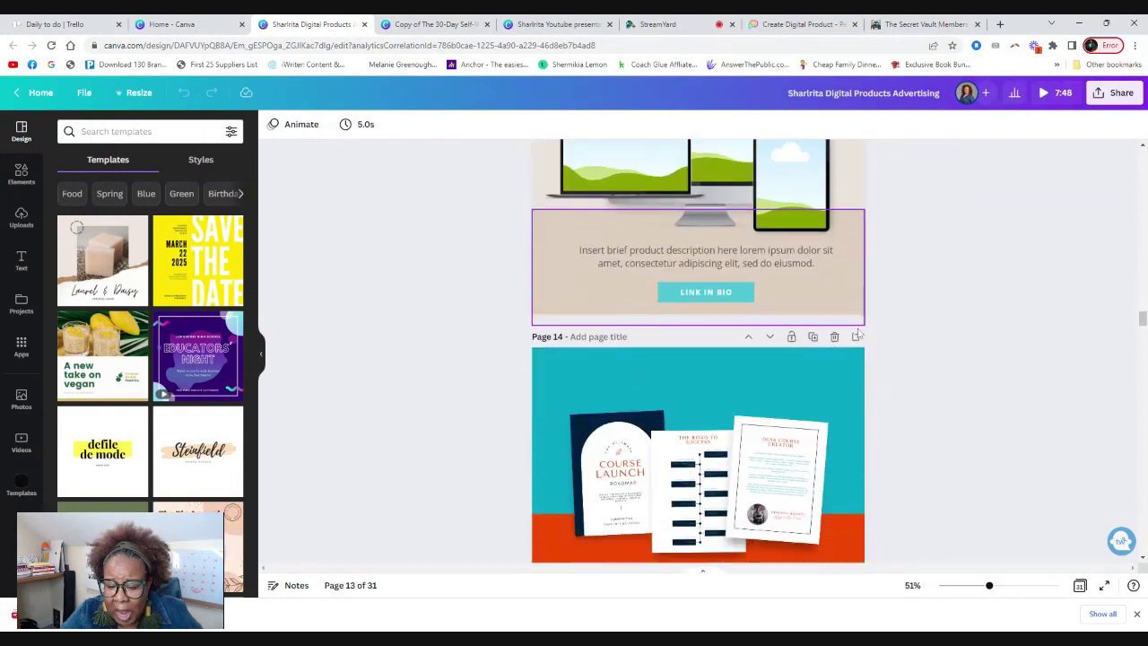
click(855, 324)
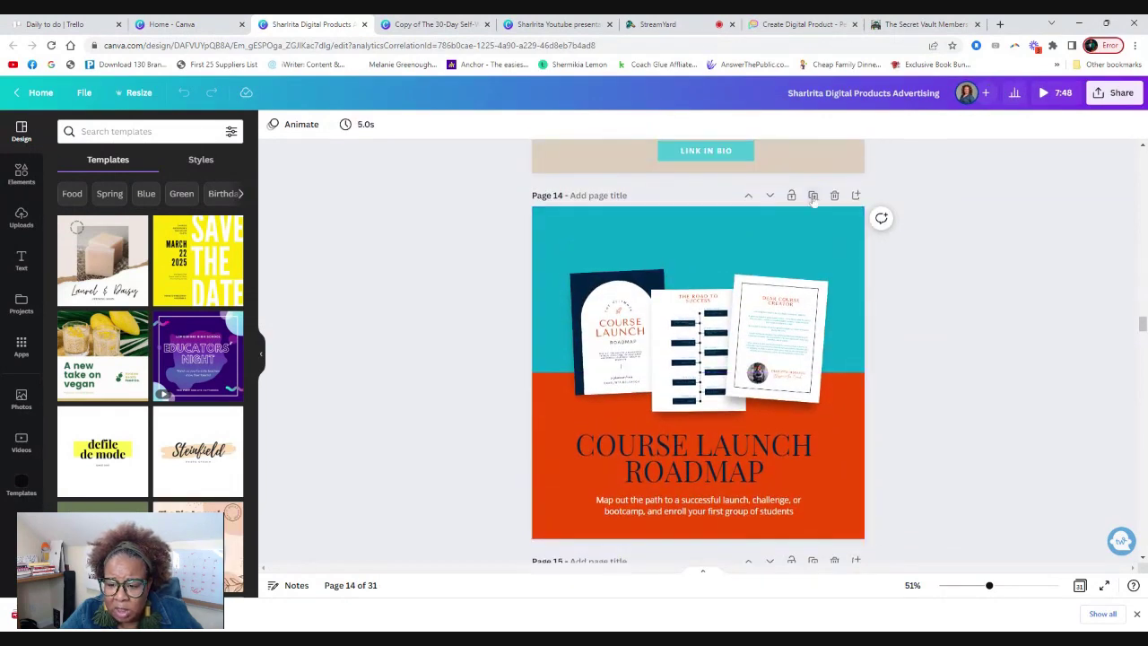
scroll(945, 341, down, 3)
click(623, 224)
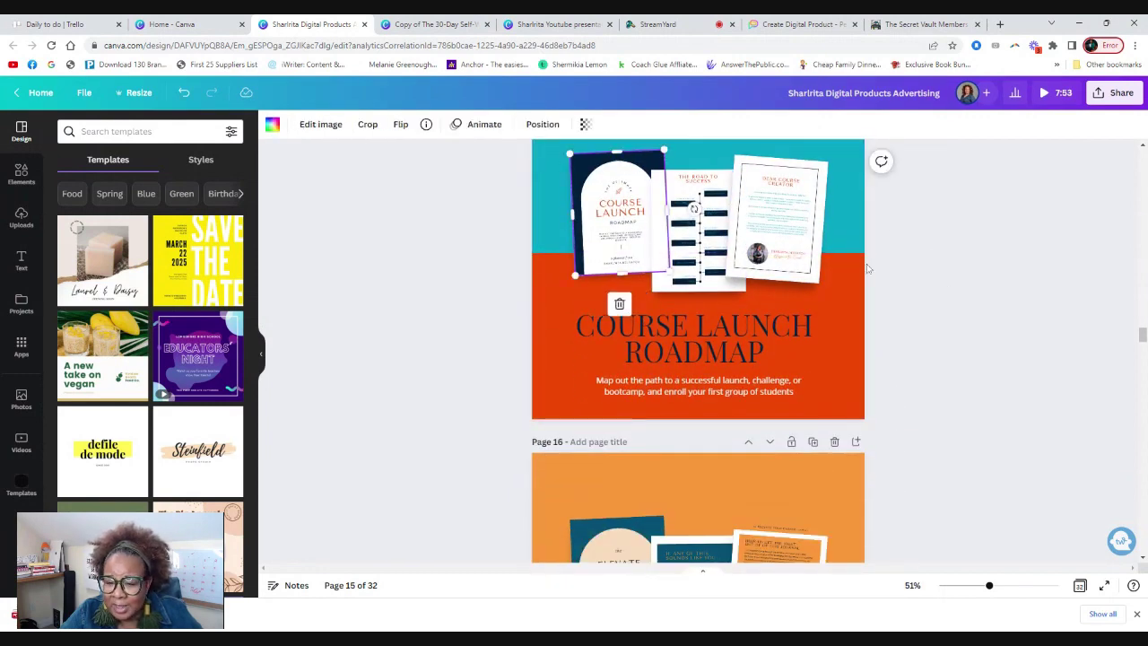
scroll(933, 302, up, 2)
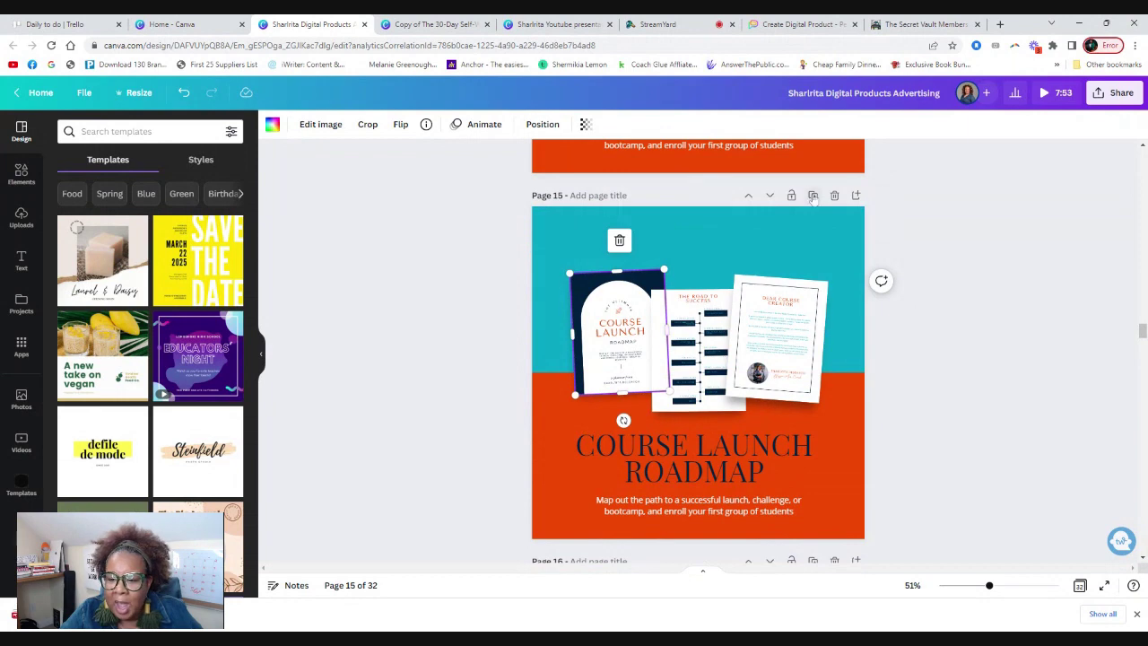
Download only page 15, the Course Launch Roadmap, as a PNG image.
click(1115, 92)
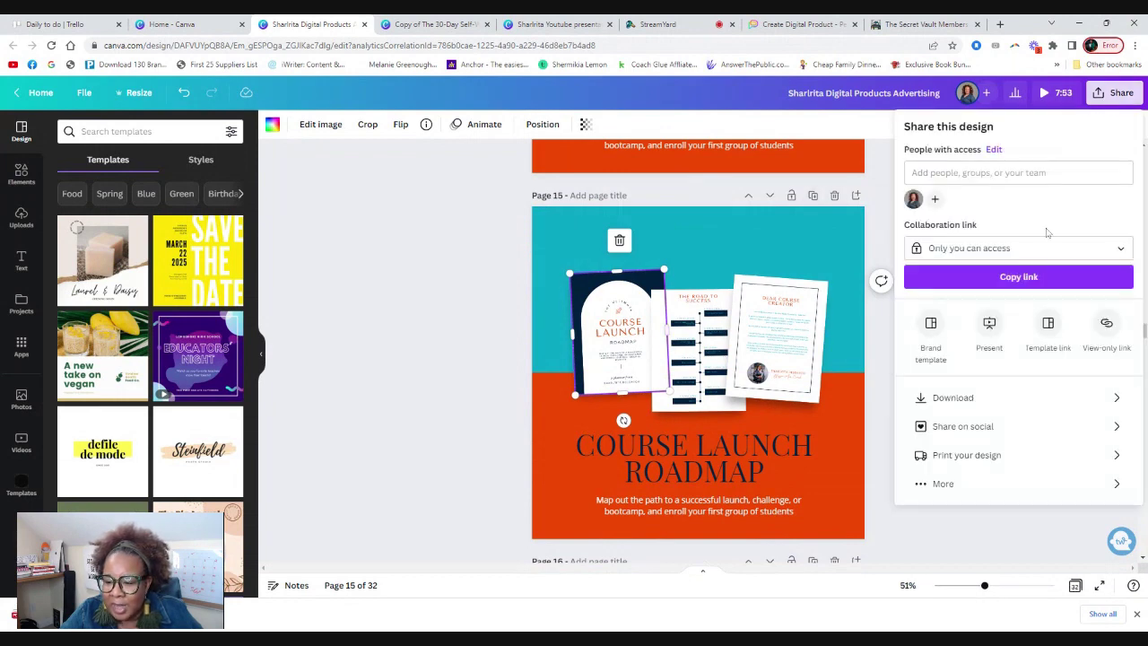
click(978, 398)
click(1103, 281)
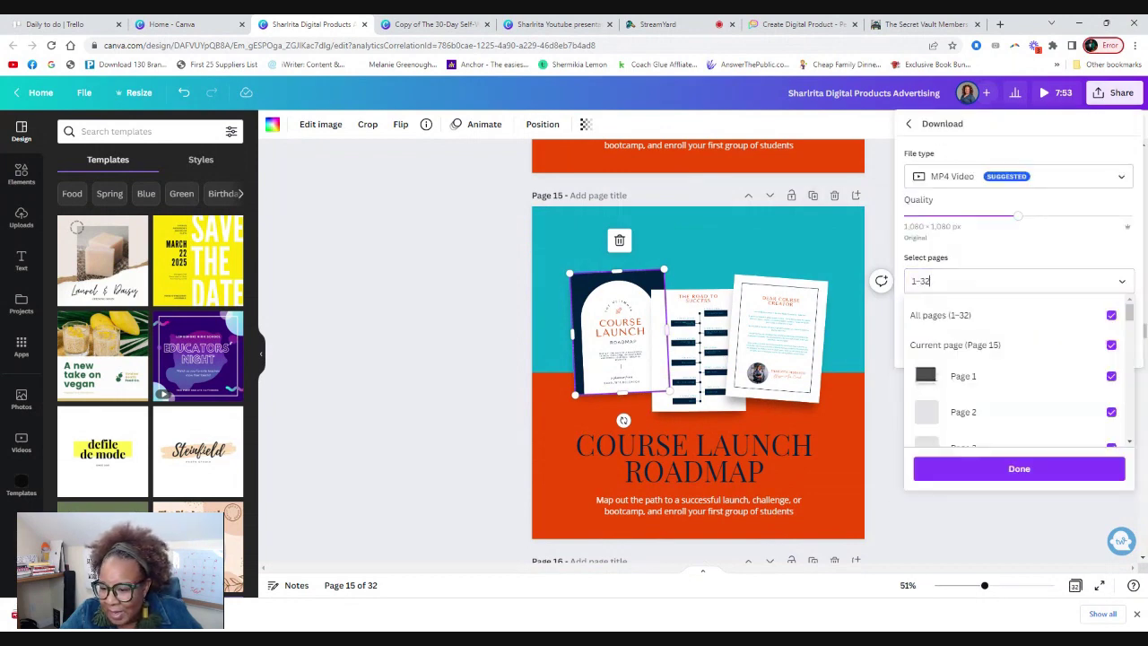
click(1110, 316)
scroll(972, 383, down, 2)
scroll(972, 383, down, 5)
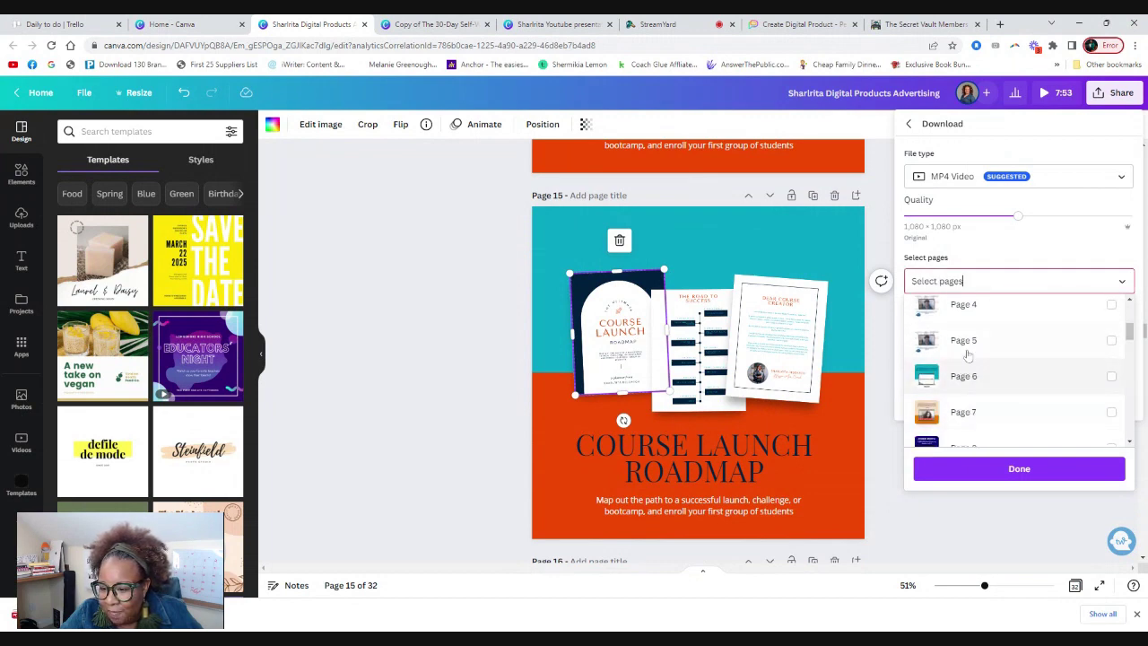
scroll(970, 372, down, 6)
scroll(969, 359, up, 1)
click(966, 344)
click(978, 159)
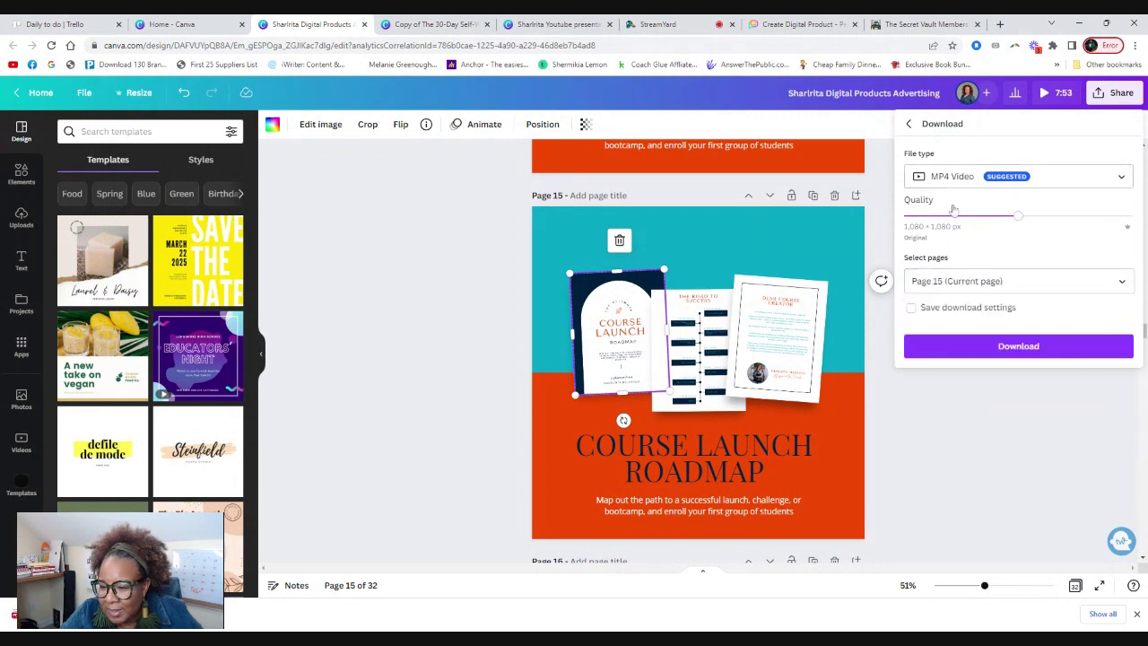
click(978, 176)
click(942, 251)
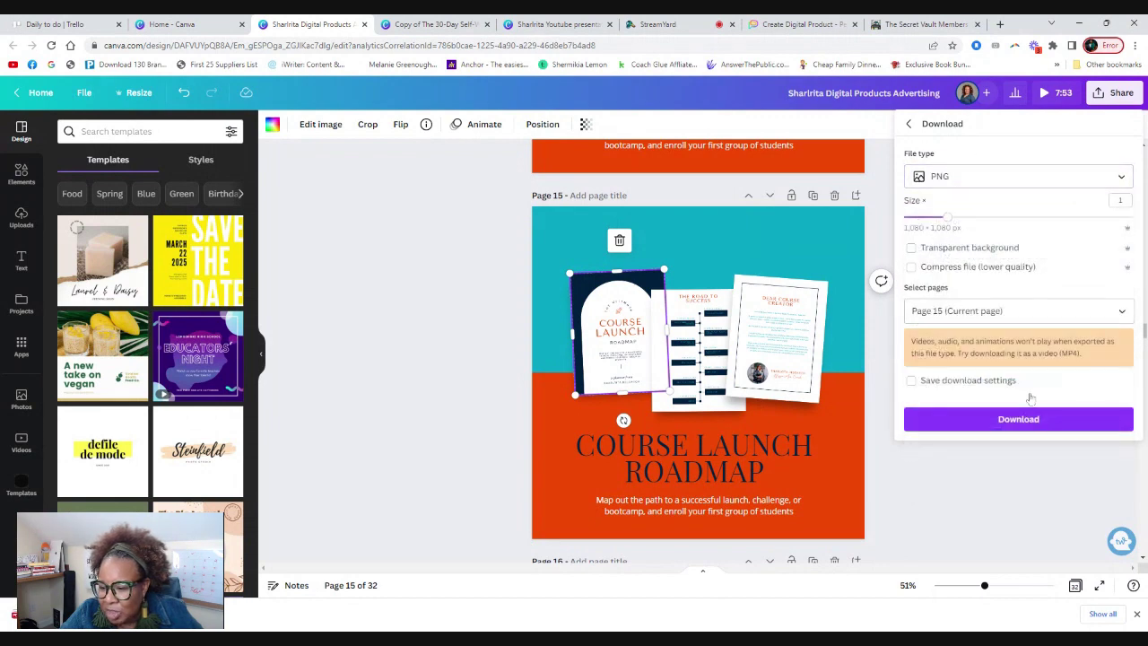
click(1020, 418)
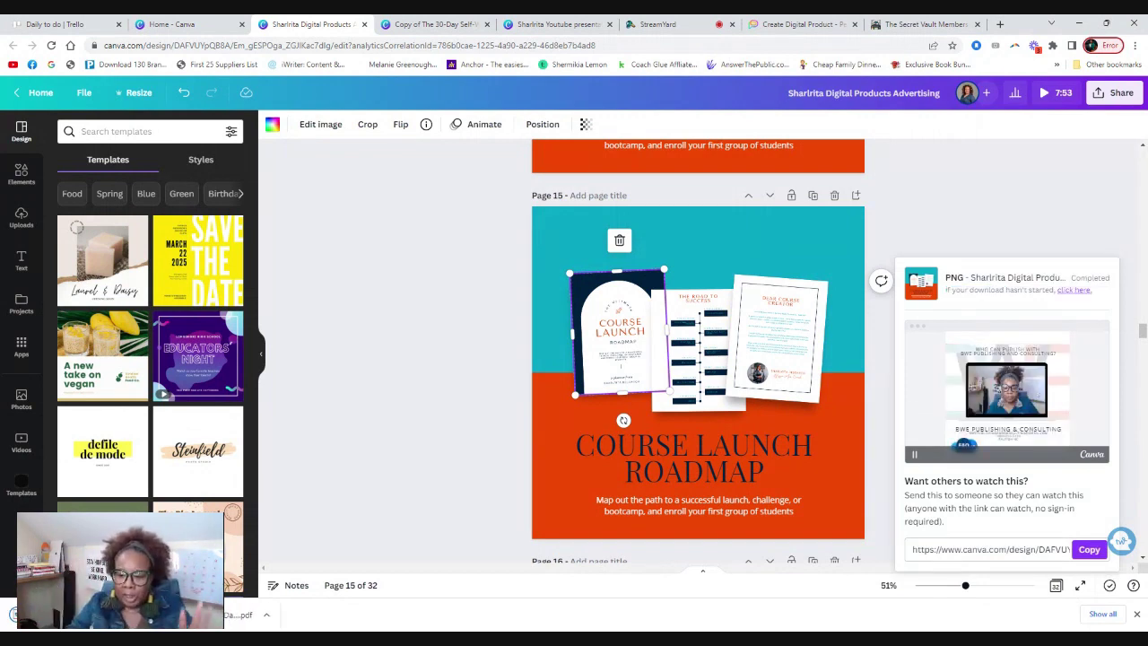
Upload the Course Launch Roadmap PNG as a product file, then delete it again.
click(801, 24)
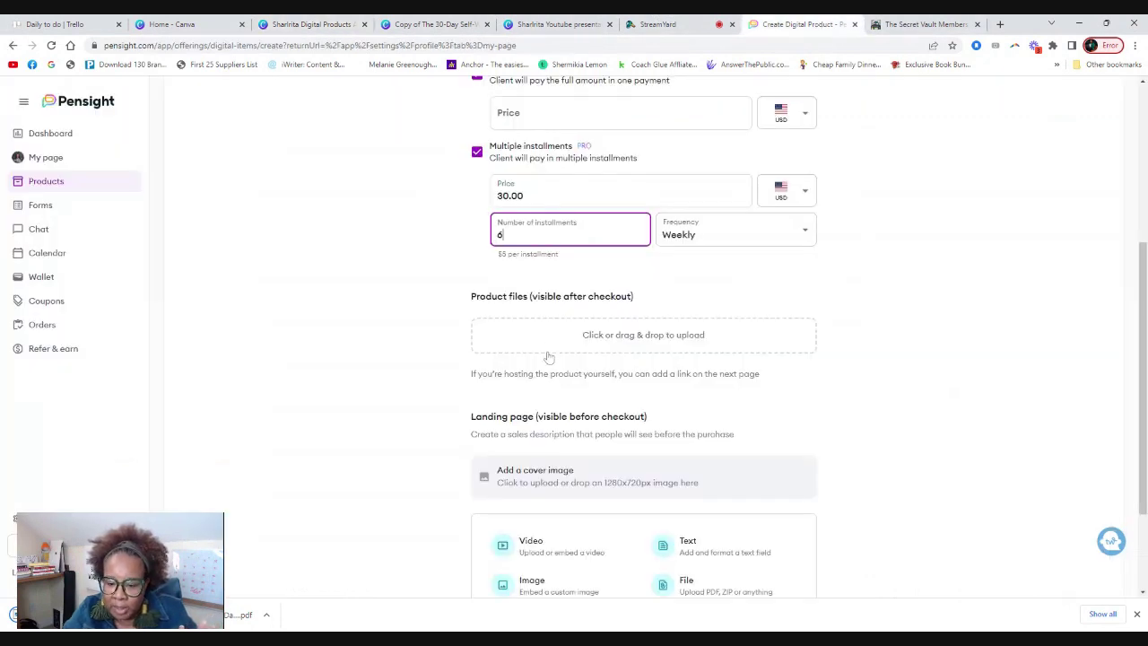
click(642, 335)
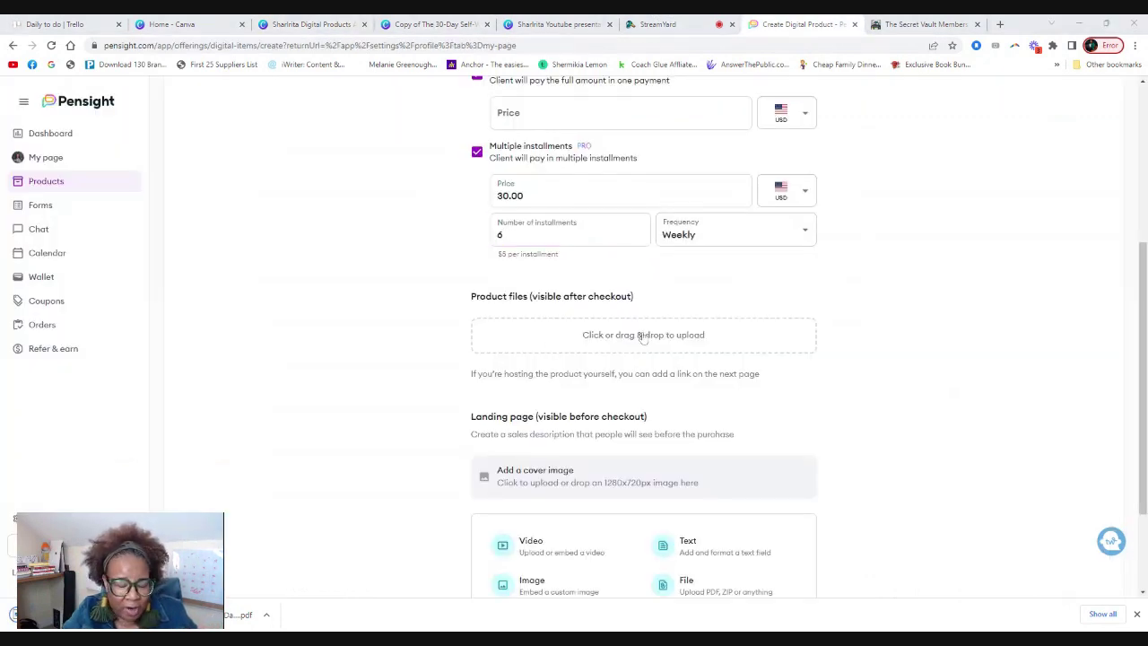
key(Return)
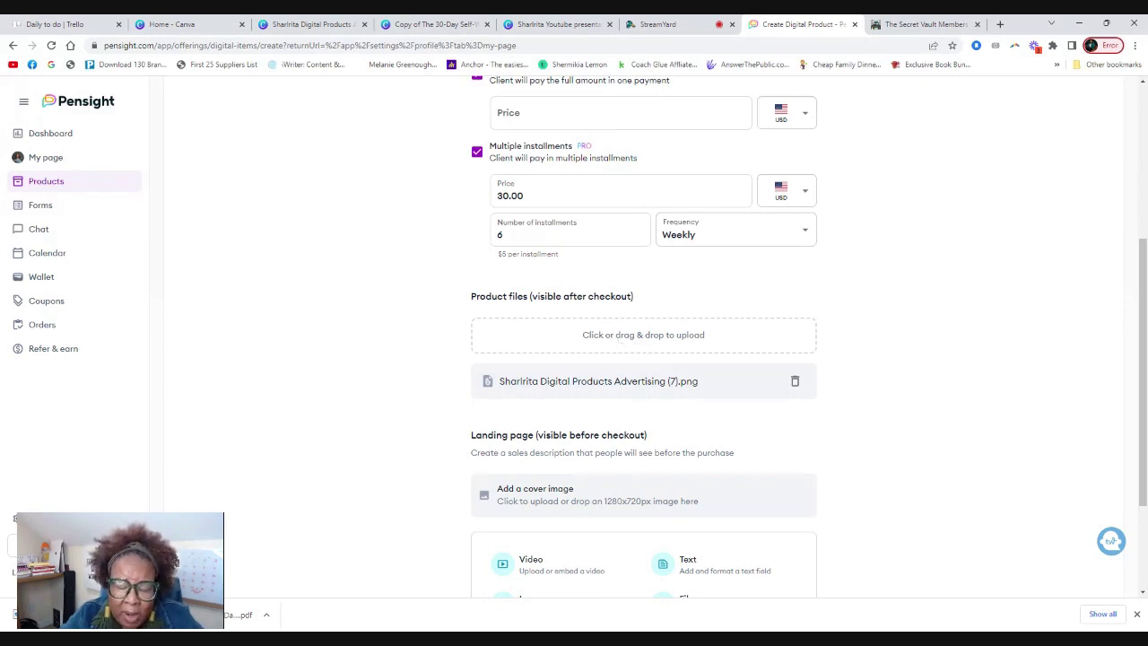
click(795, 381)
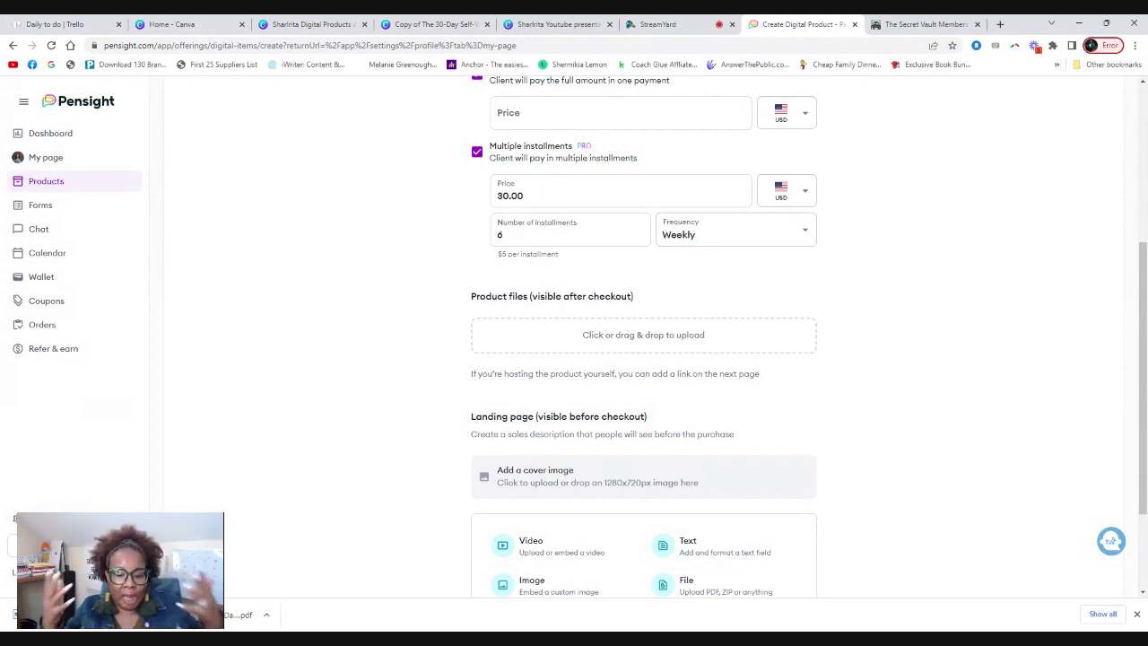
From the Canva home page, open the Digital Product Instructions design showing its thank-you page.
click(305, 25)
click(179, 20)
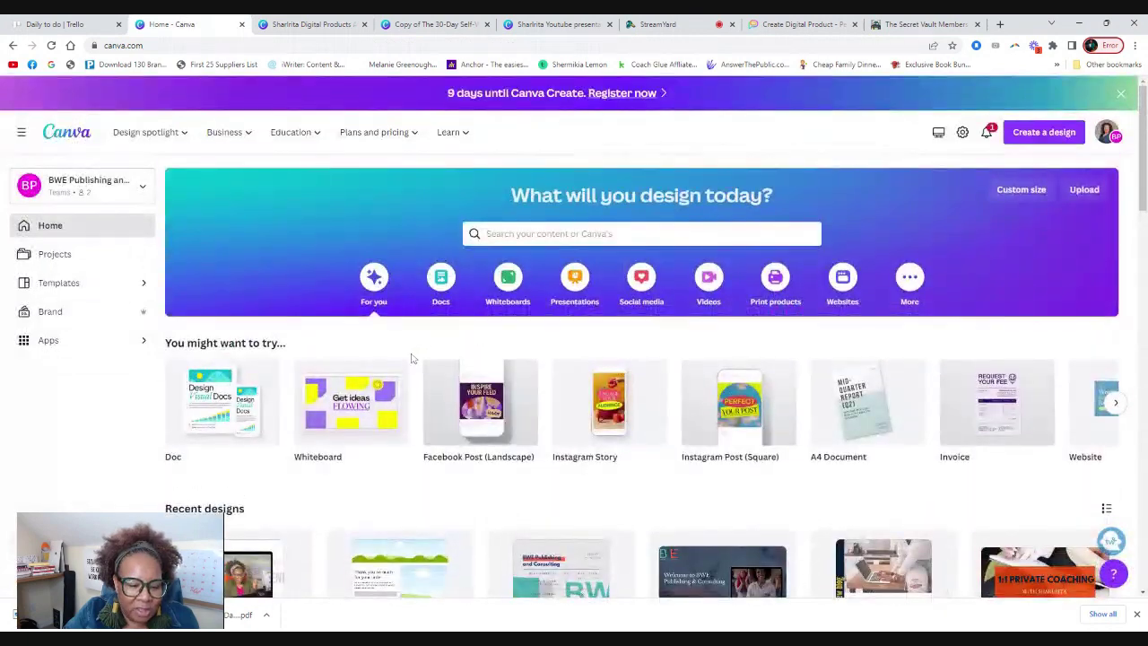
scroll(421, 386, down, 3)
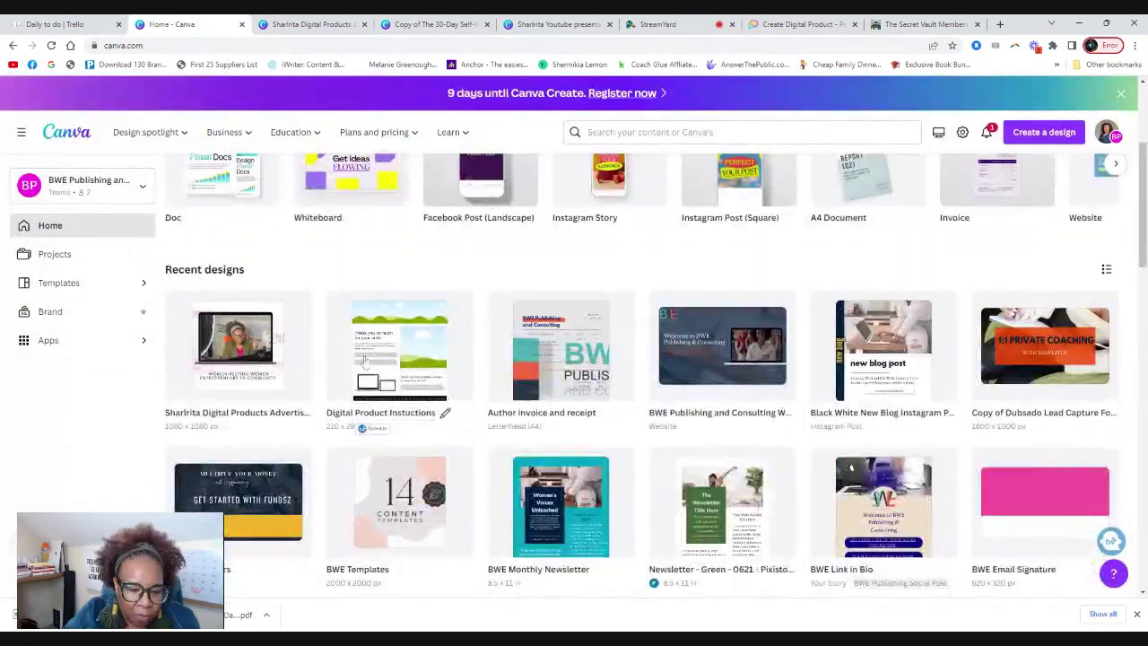
click(410, 375)
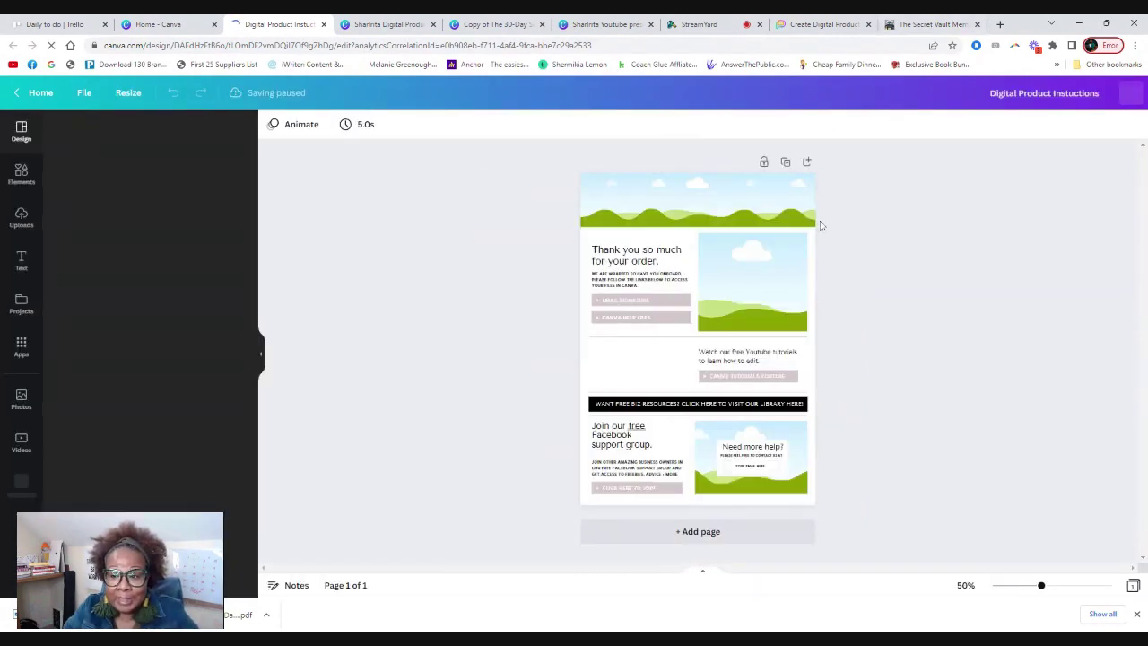
Expand Seller Resources in the resell membership portal and browse its Access Template cards.
click(928, 27)
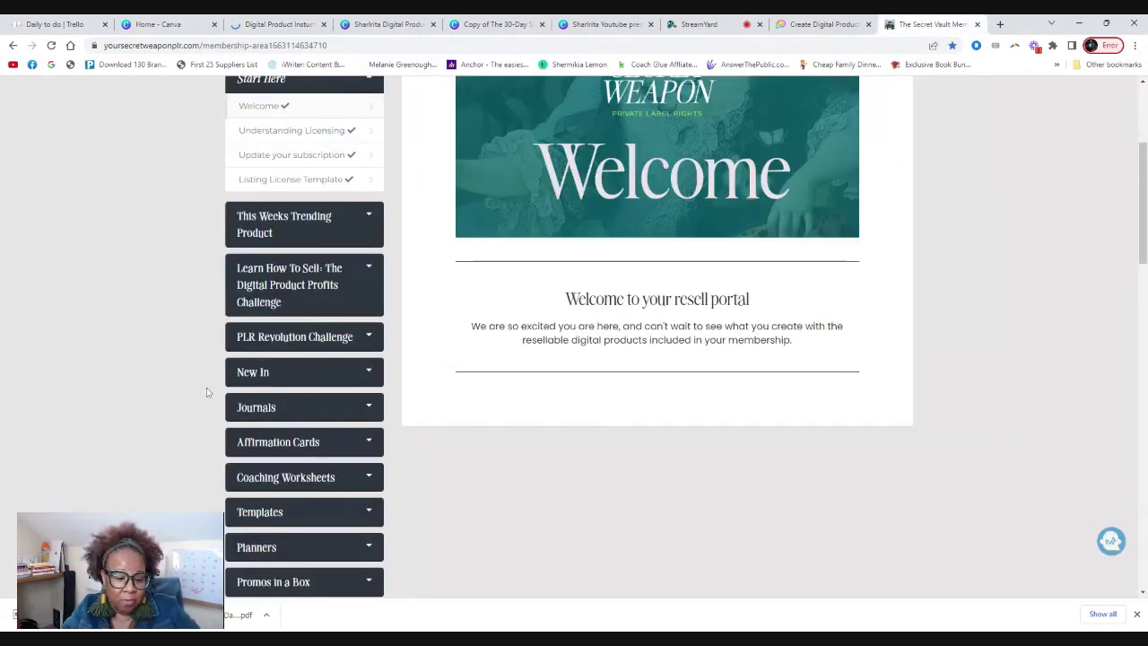
scroll(315, 392, down, 4)
click(284, 382)
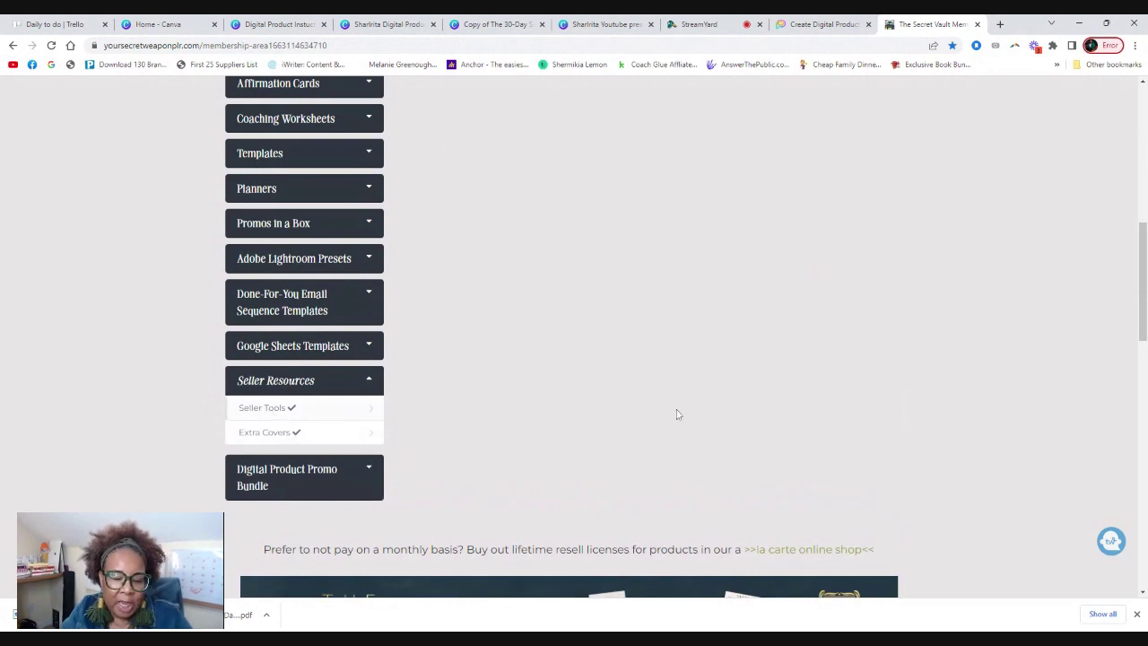
scroll(619, 215, up, 4)
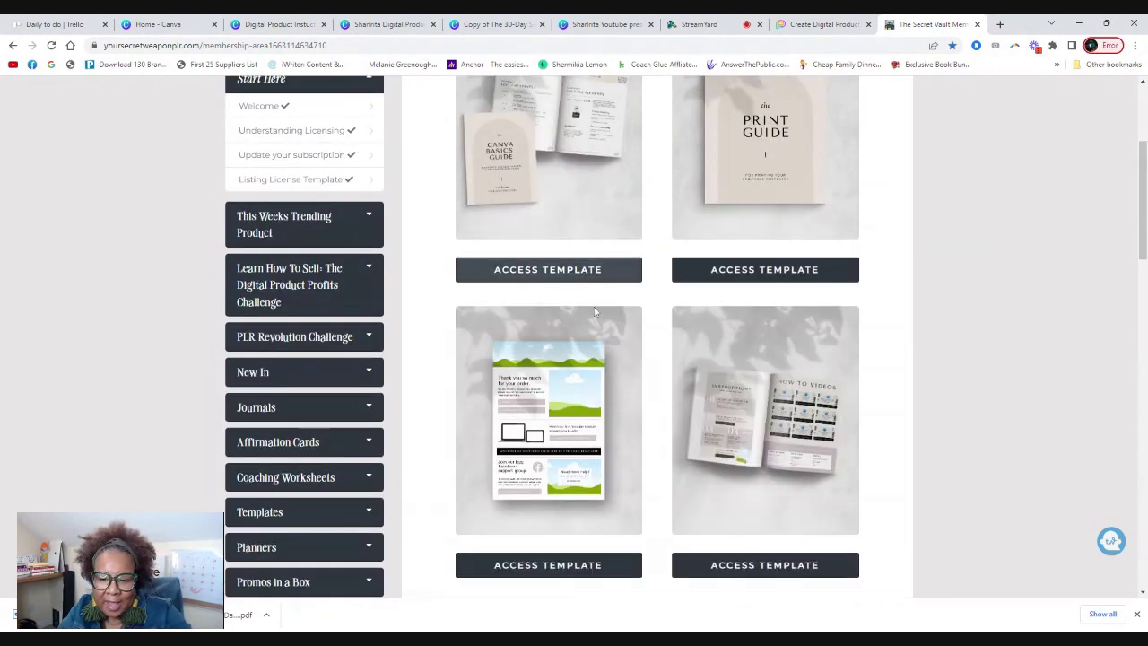
scroll(518, 368, down, 2)
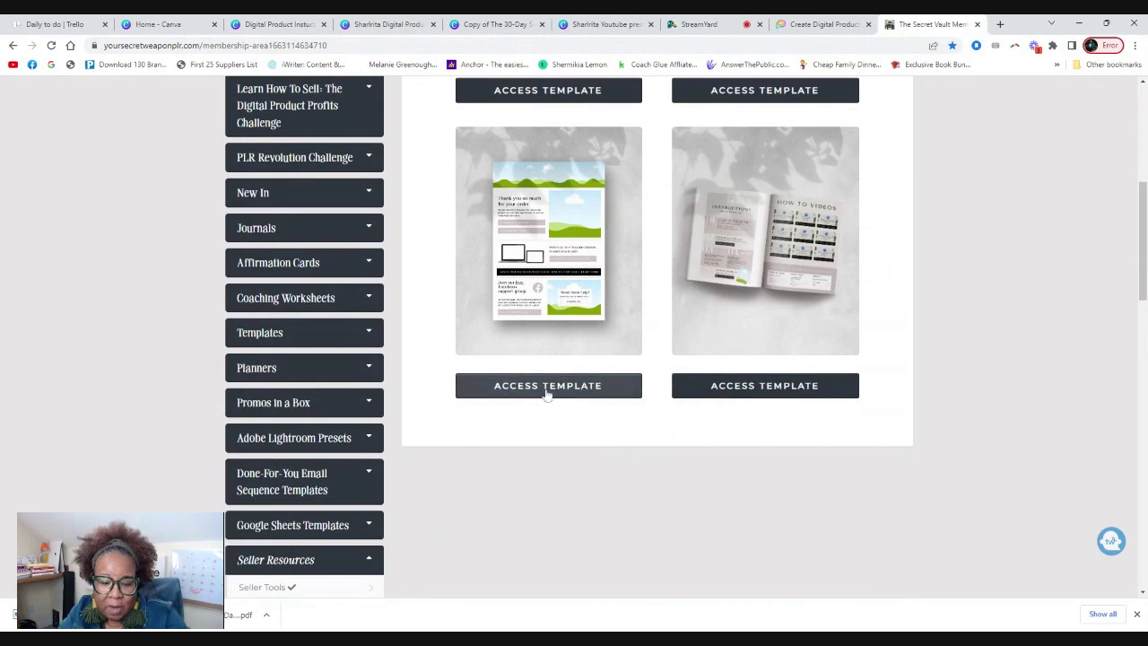
click(502, 25)
Dismiss the download-complete popup and inspect the EMAIL SIGNATURE button on the instructions page.
click(598, 27)
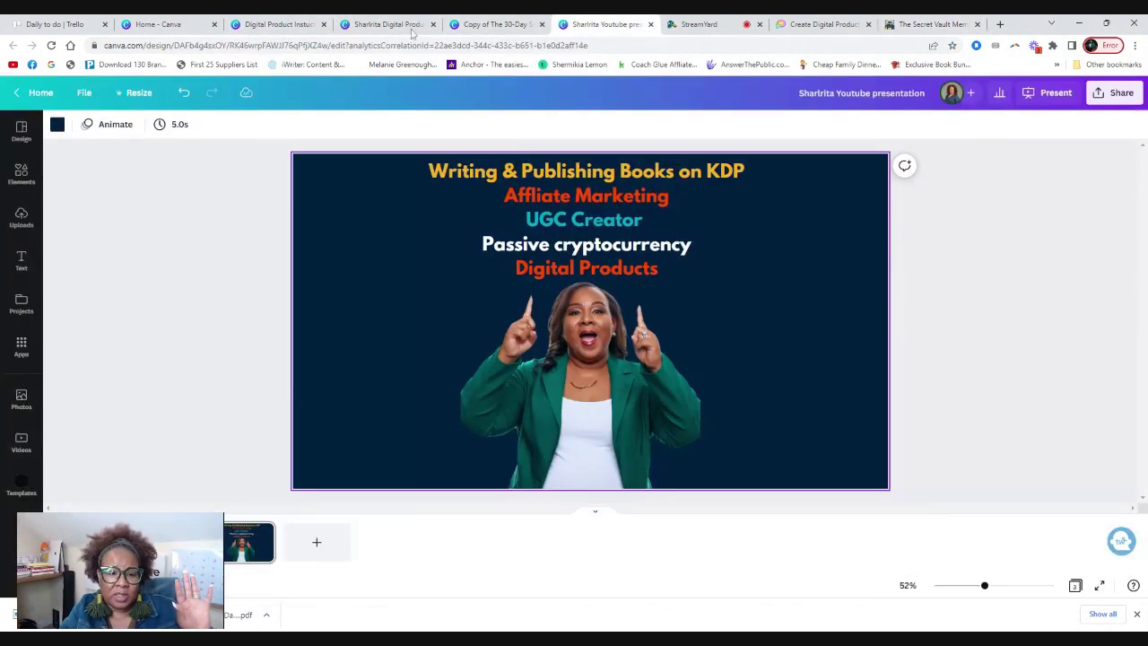
click(489, 27)
click(895, 240)
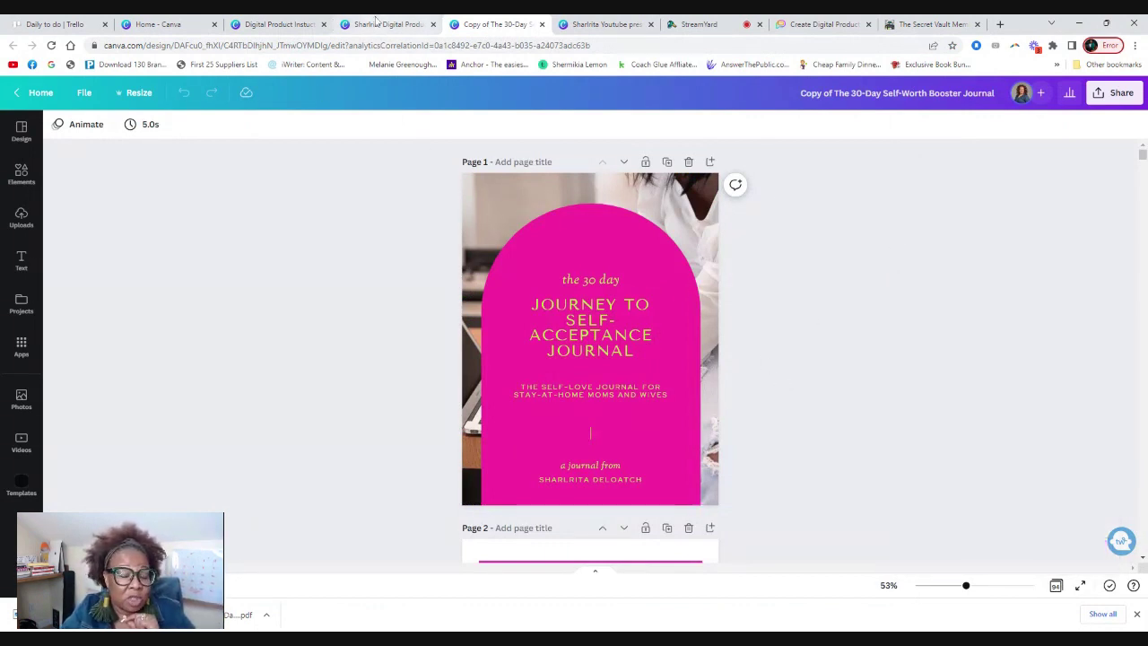
click(377, 23)
click(301, 25)
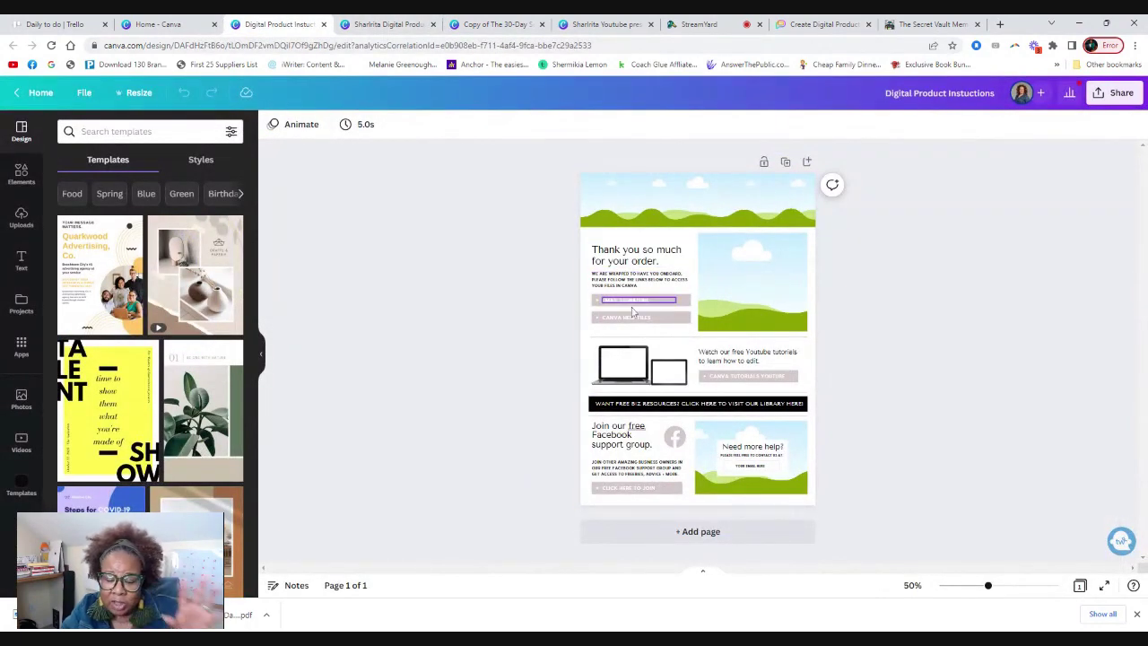
click(593, 302)
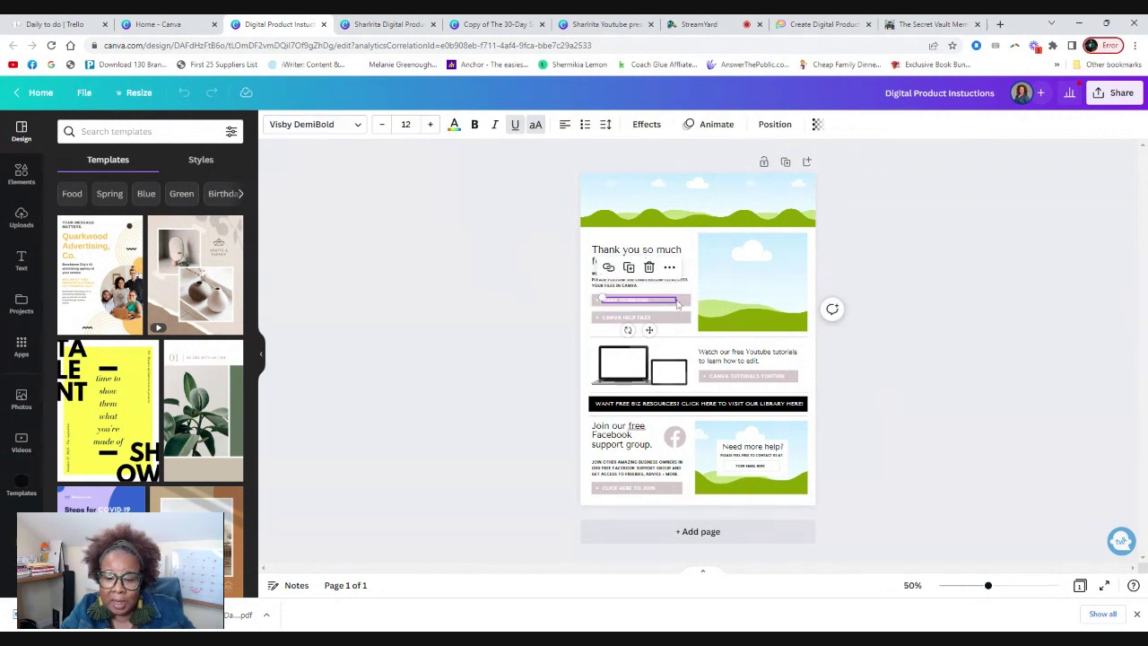
click(687, 303)
click(469, 27)
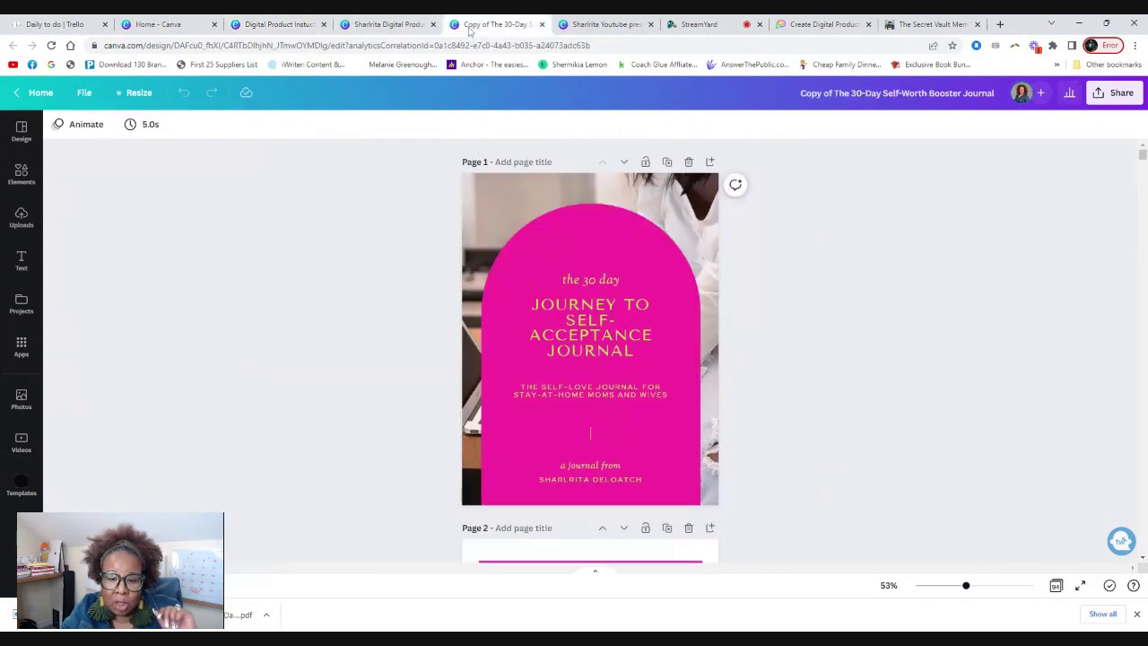
Set the journal copy's share link to Anyone with the link and copy it.
click(1108, 94)
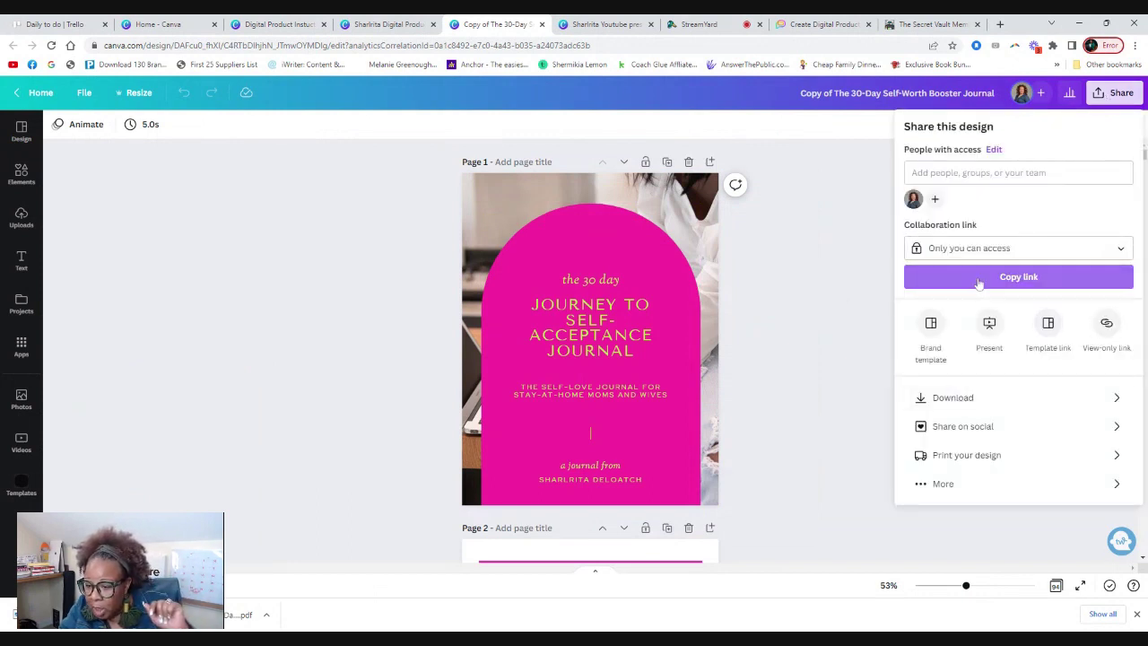
click(971, 250)
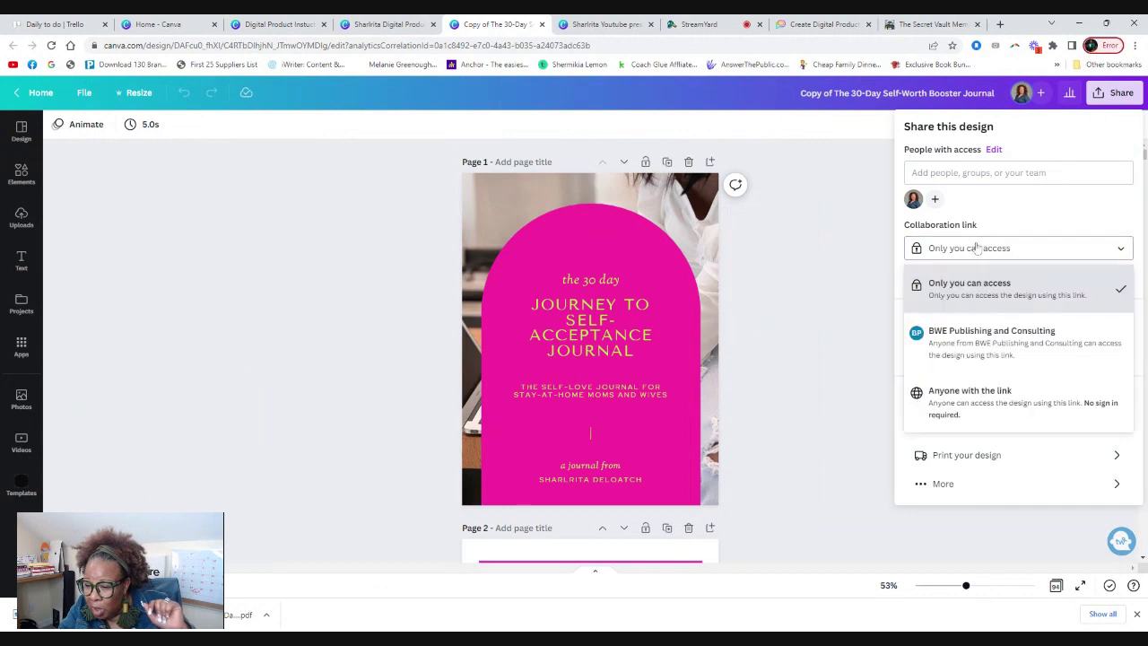
click(967, 395)
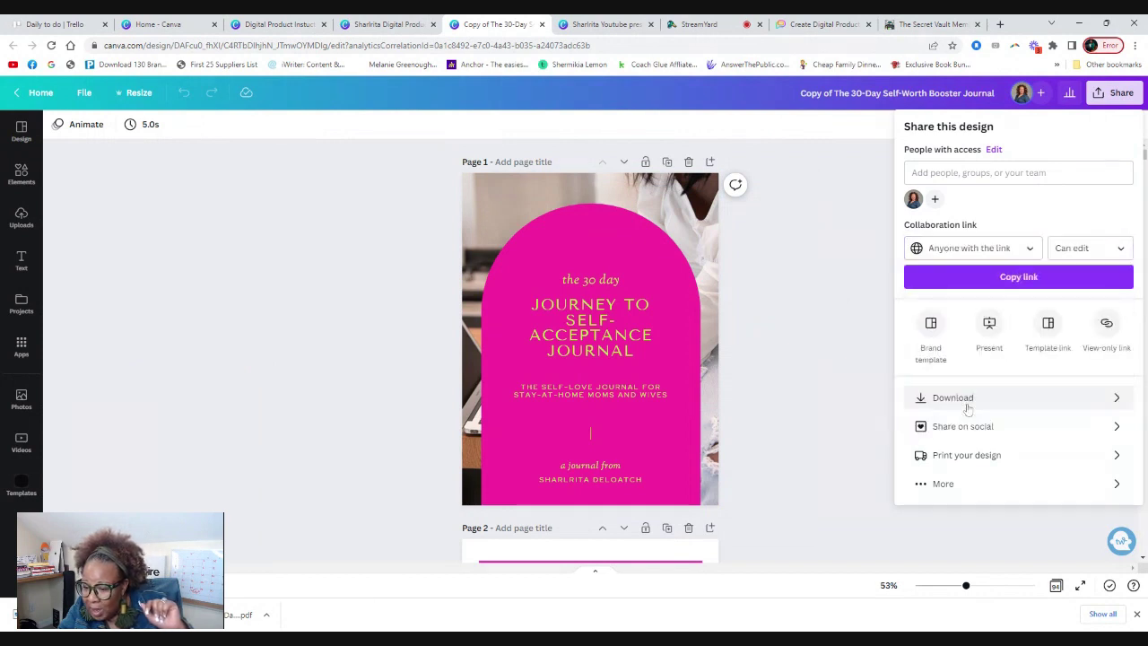
click(1049, 279)
click(388, 25)
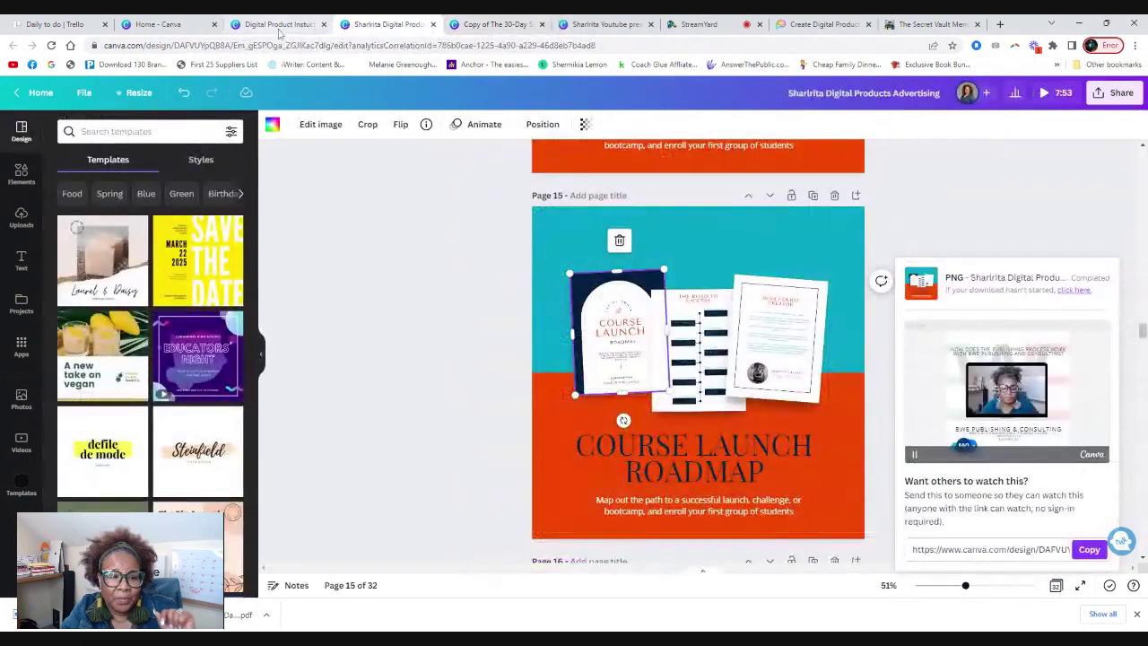
click(278, 24)
Zoom to about 150% and relabel the EMAIL SIGNATURE button as 'CANVA FILE'.
click(617, 305)
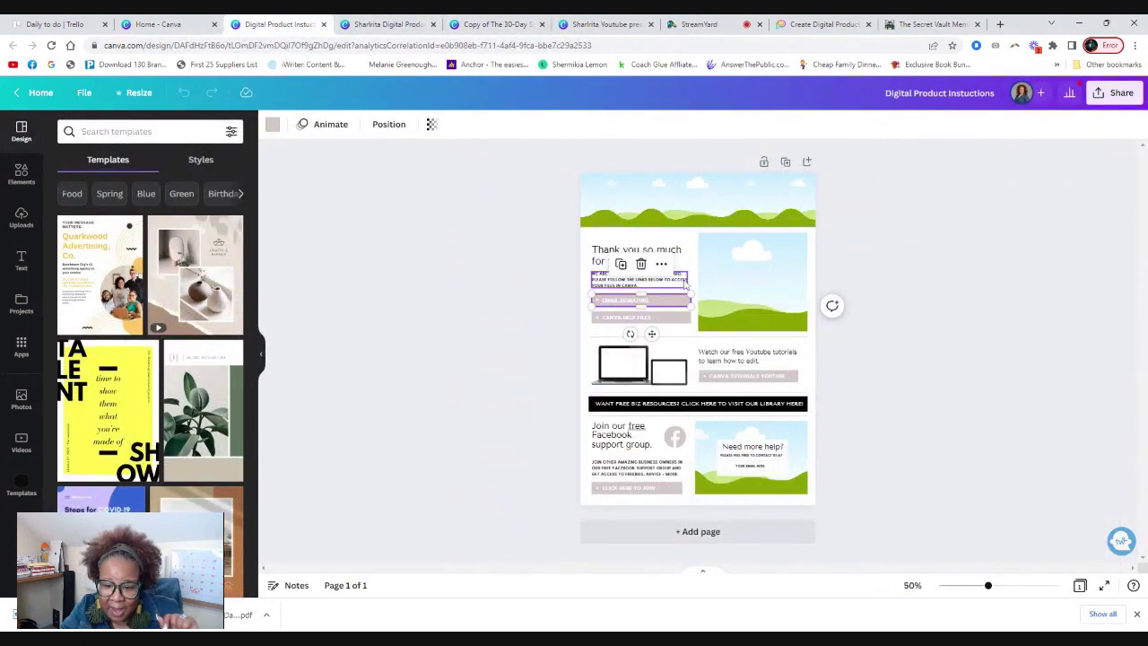
click(661, 263)
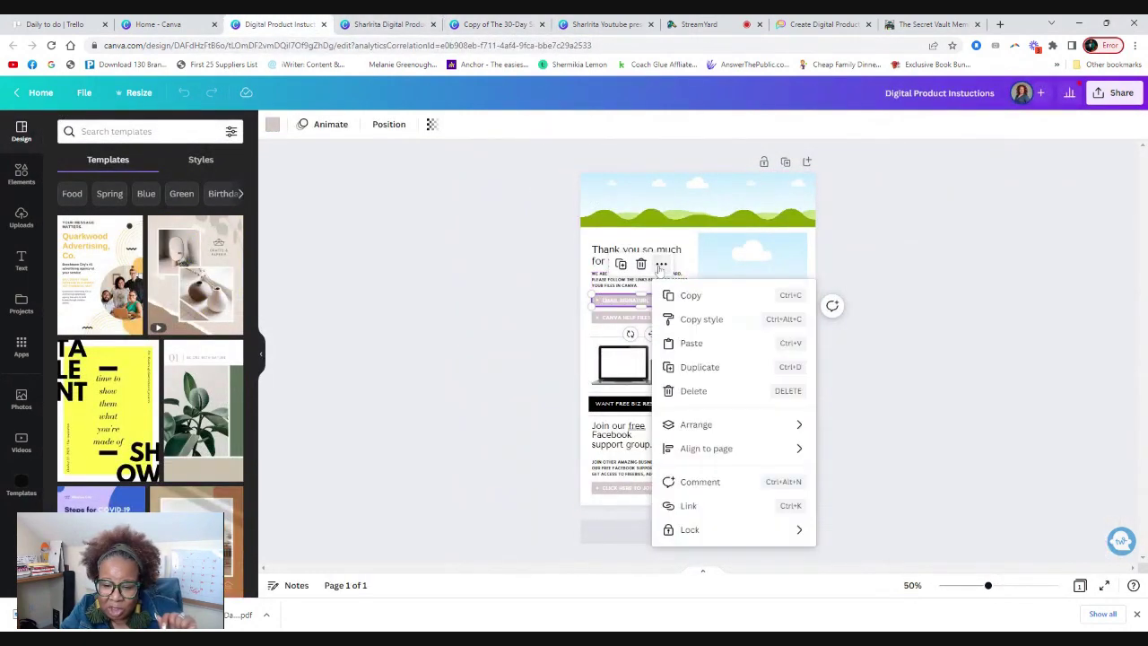
click(951, 392)
drag(987, 585, 1023, 586)
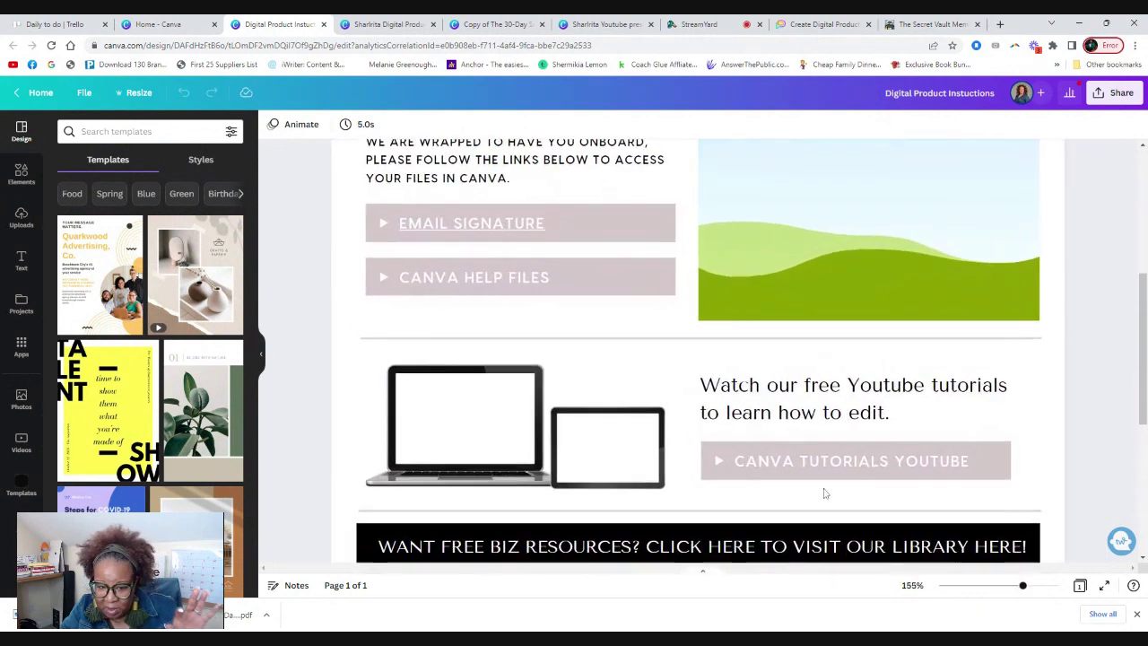
scroll(600, 380, up, 2)
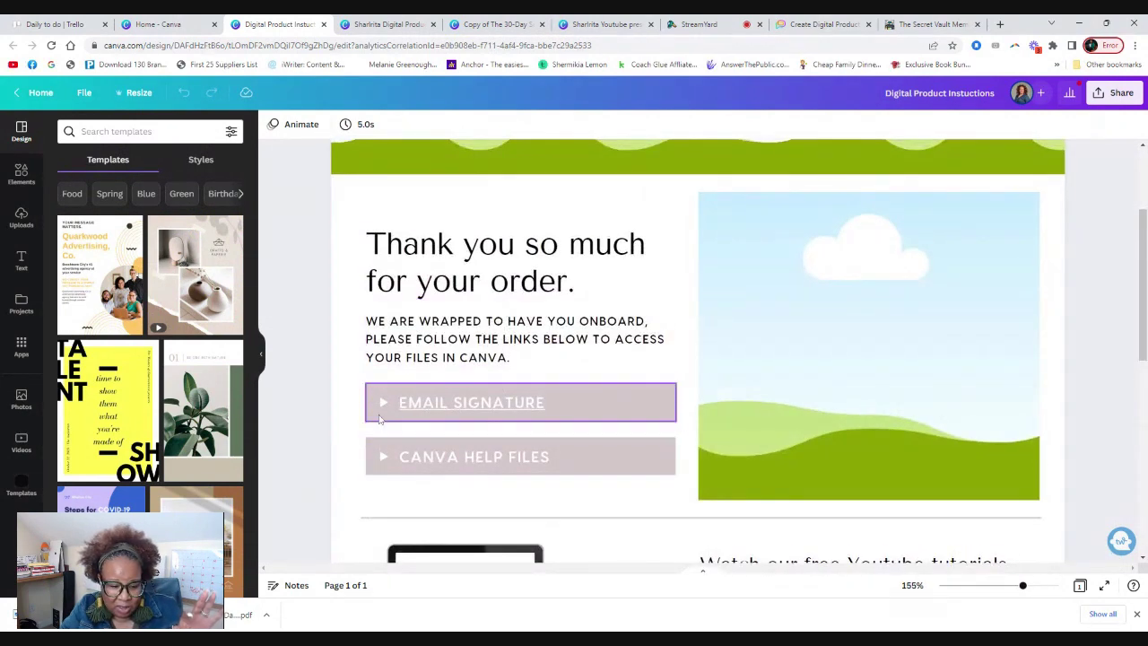
click(422, 405)
double_click(428, 402)
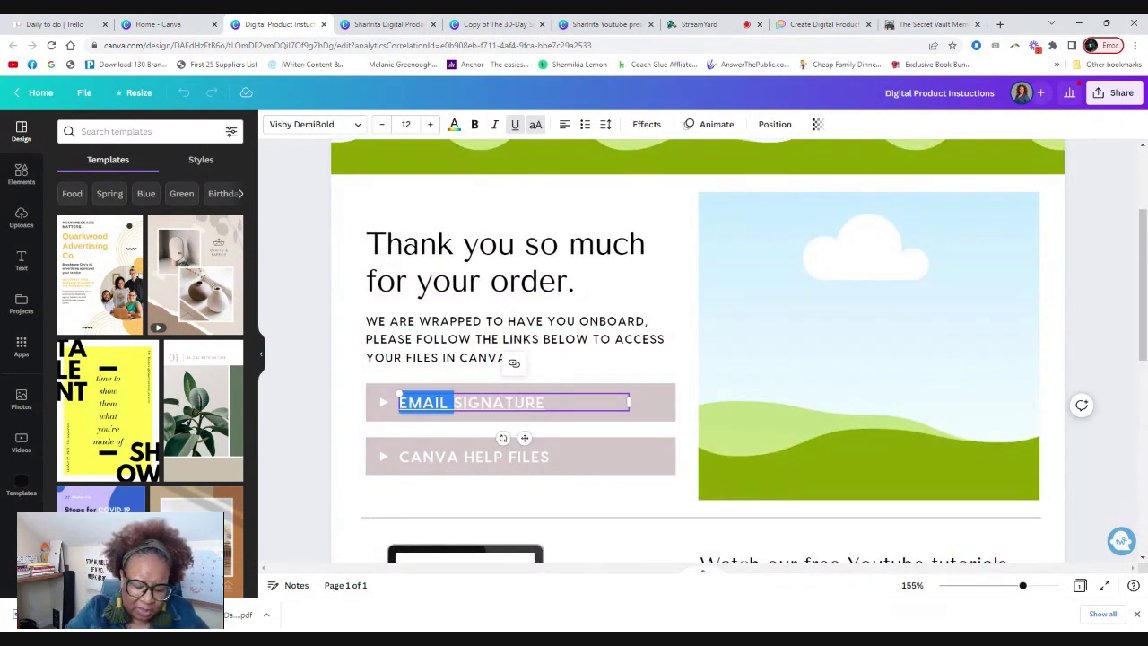
click(453, 403)
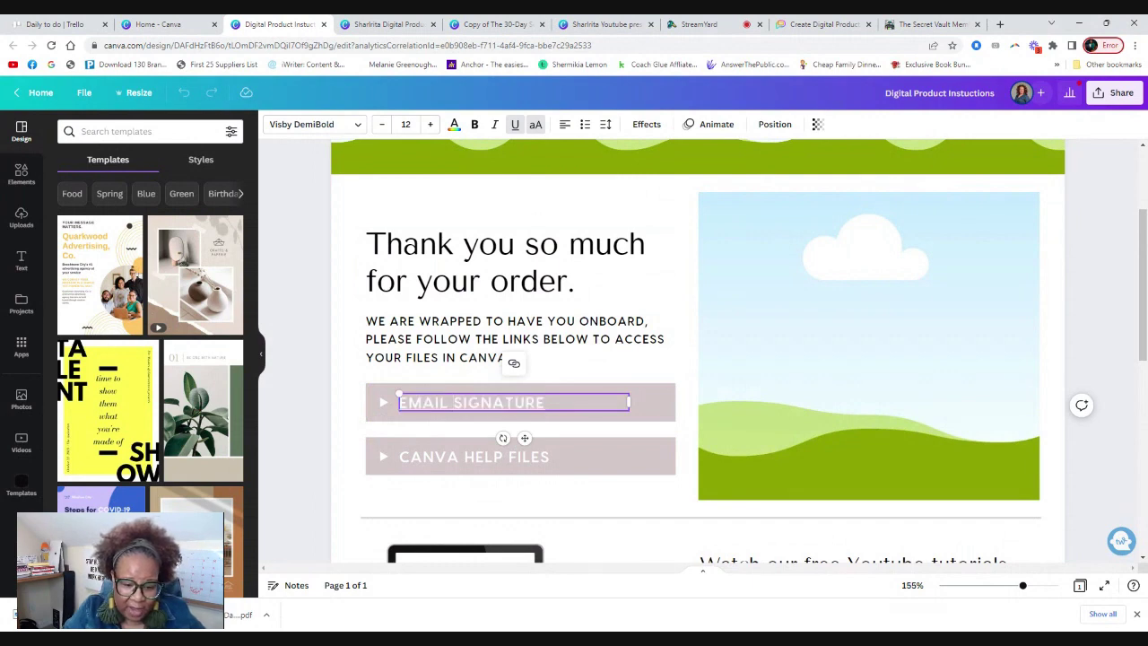
drag(544, 403, 398, 397)
text(CAN)
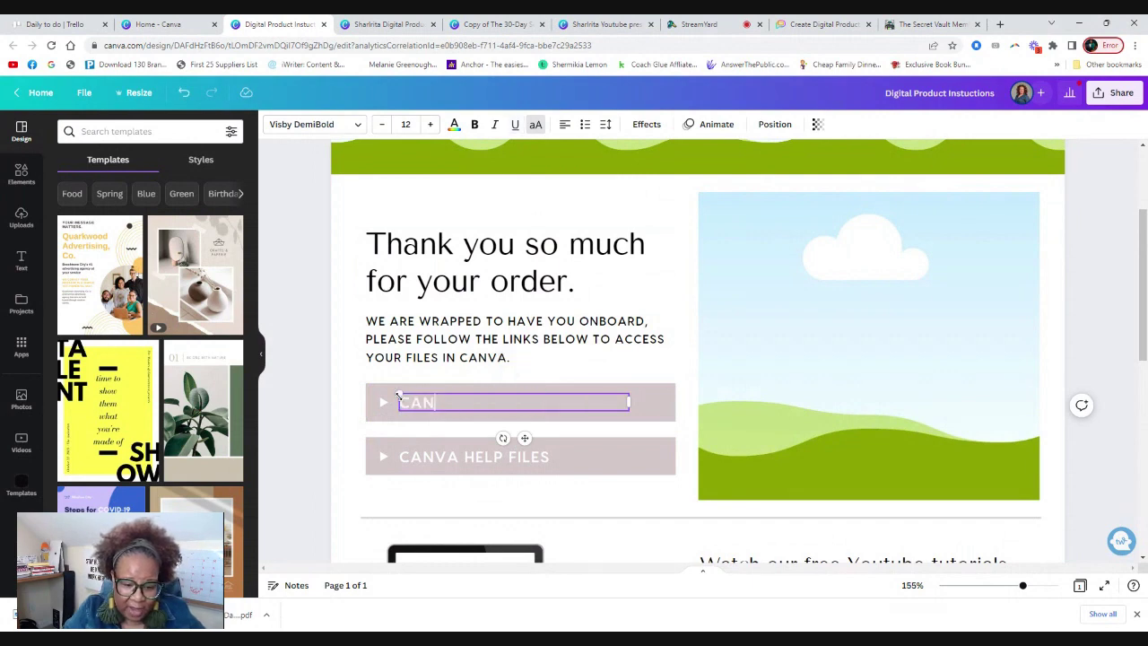
text(VA FILE)
click(376, 412)
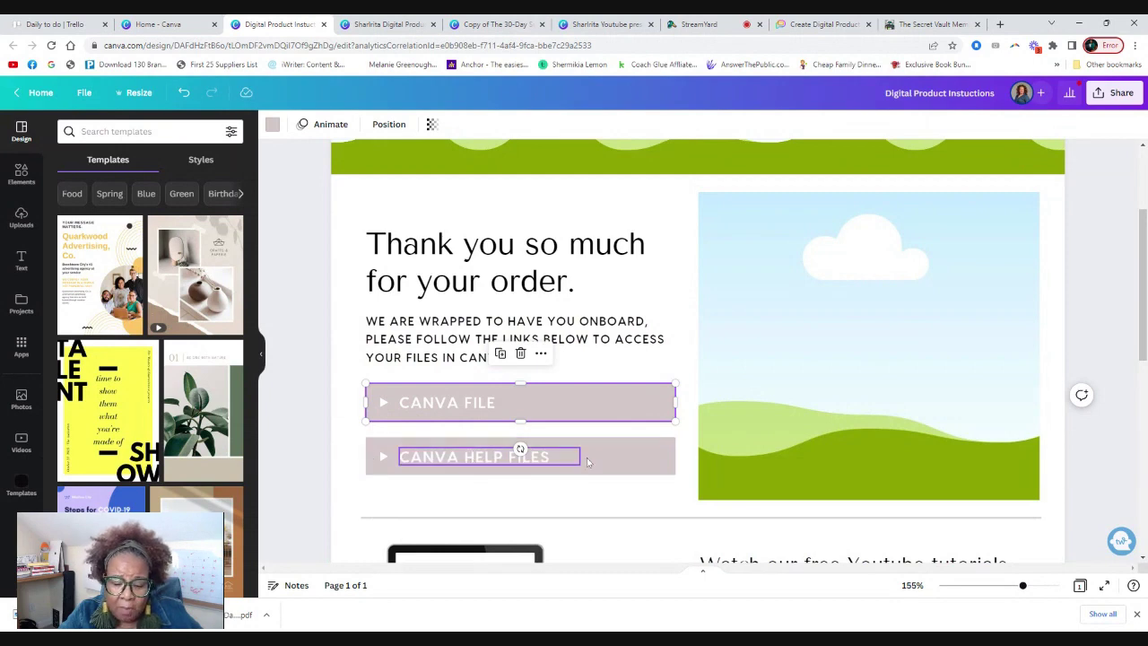
Remove the existing link from the CANVA HELP FILES button, undoing an accidental duplicate.
scroll(595, 464, down, 2)
scroll(680, 429, up, 1)
scroll(679, 429, up, 2)
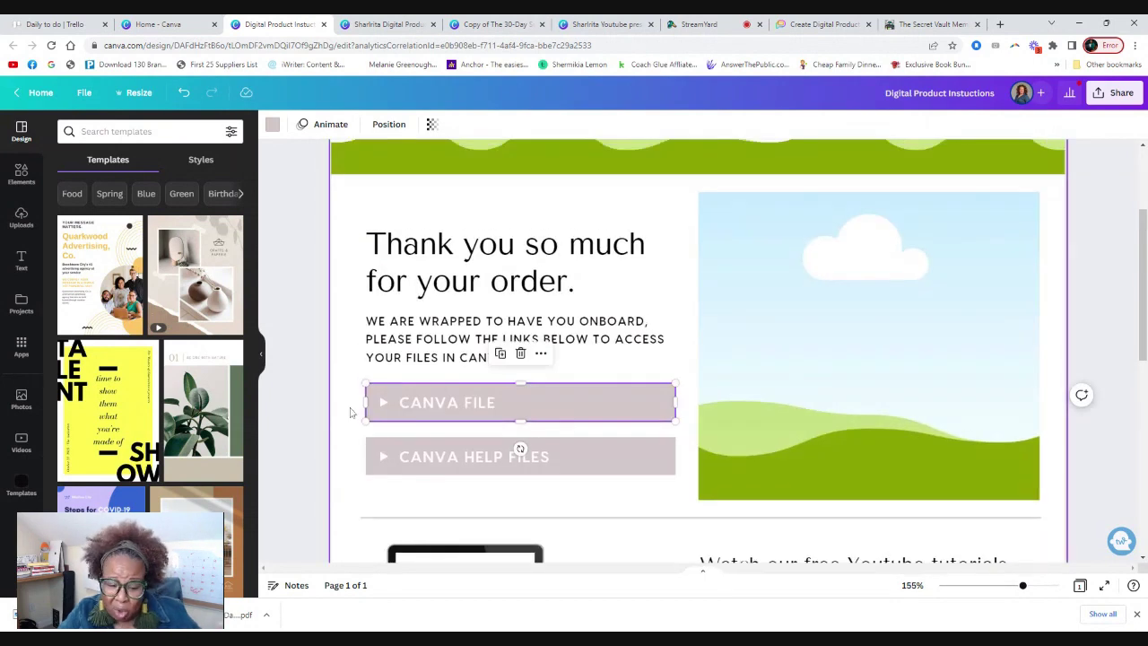
click(377, 469)
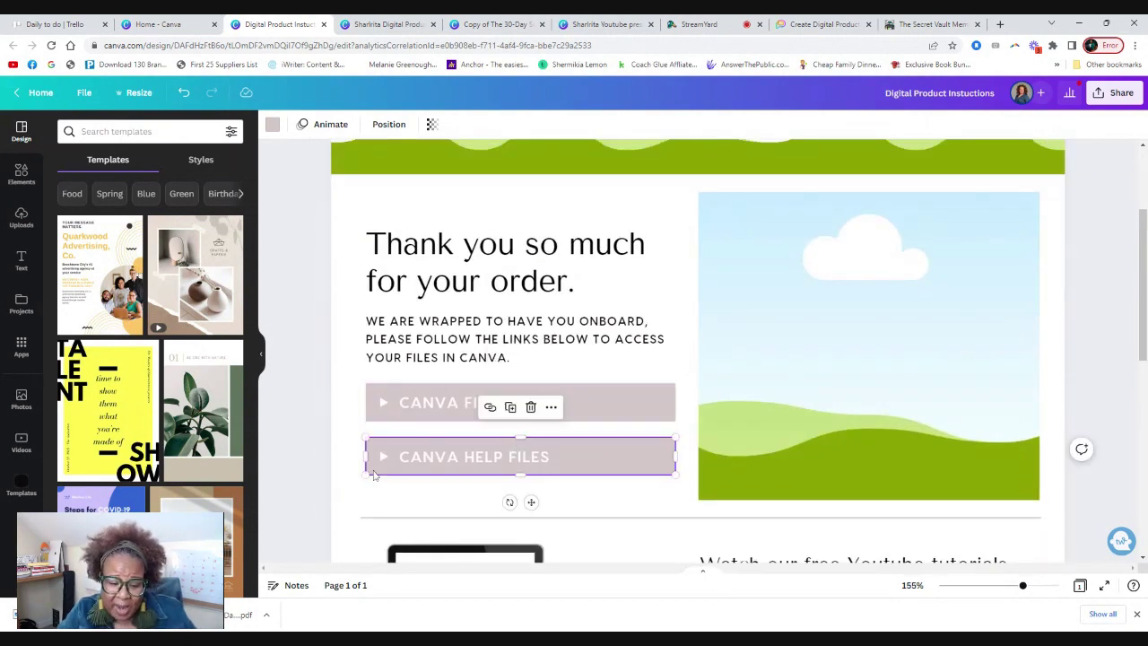
click(490, 408)
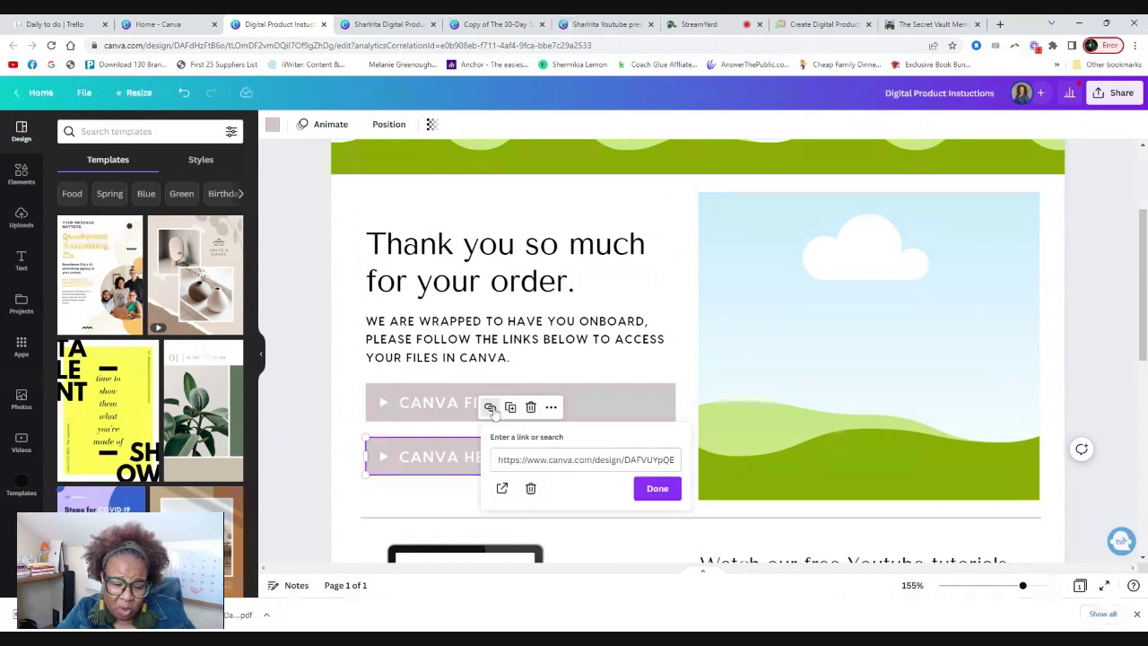
click(530, 488)
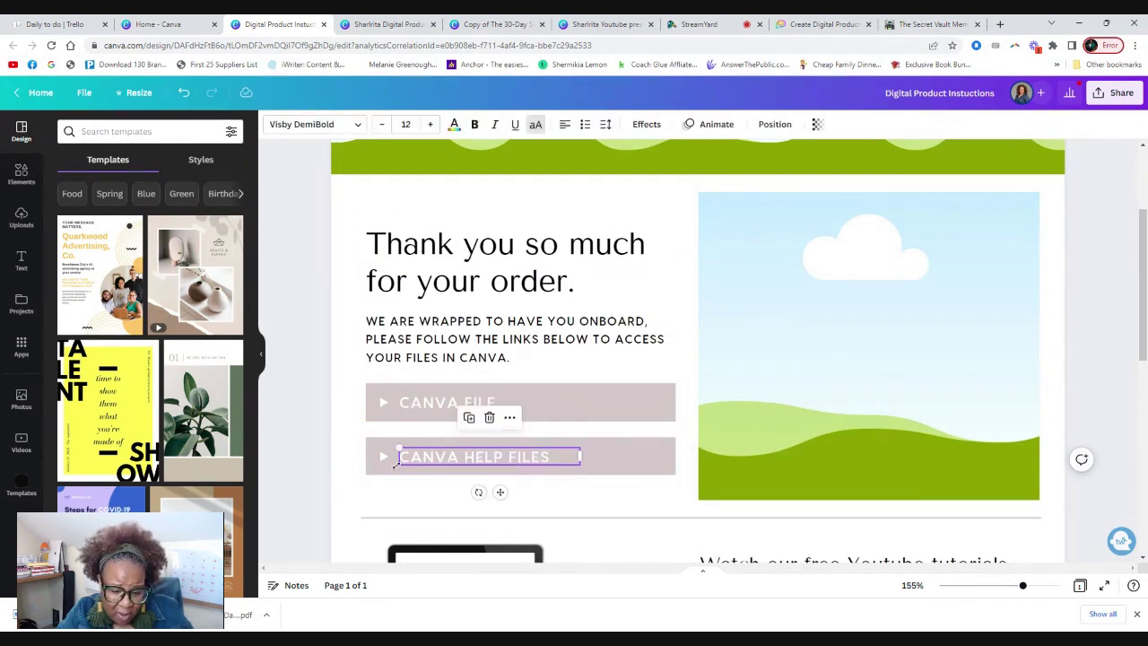
click(395, 463)
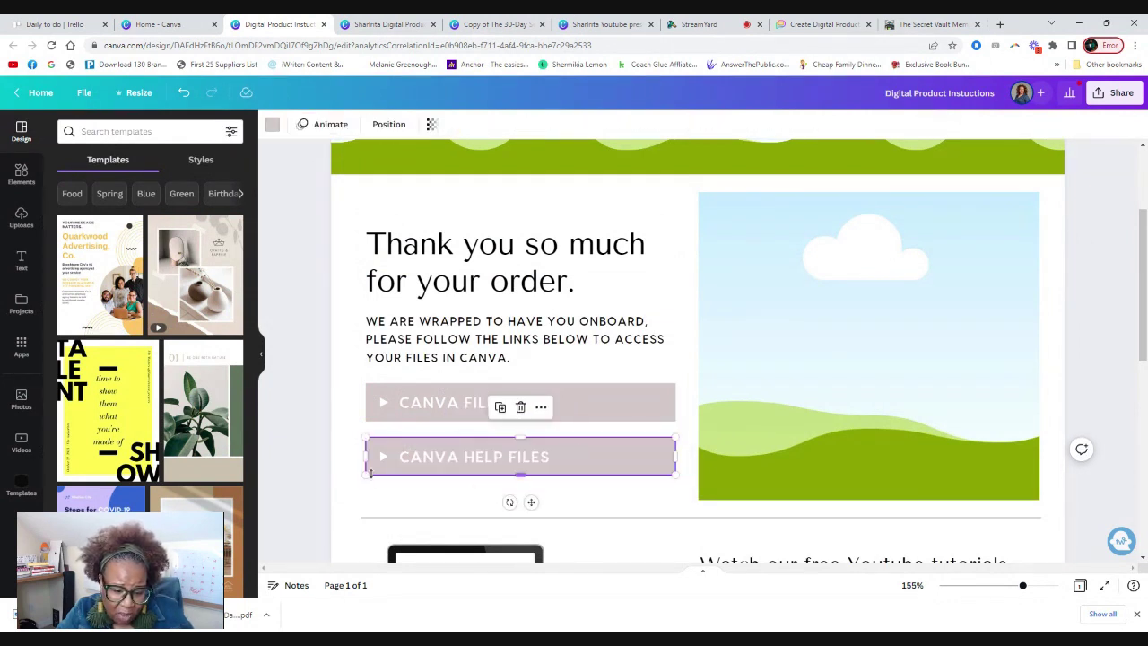
click(502, 408)
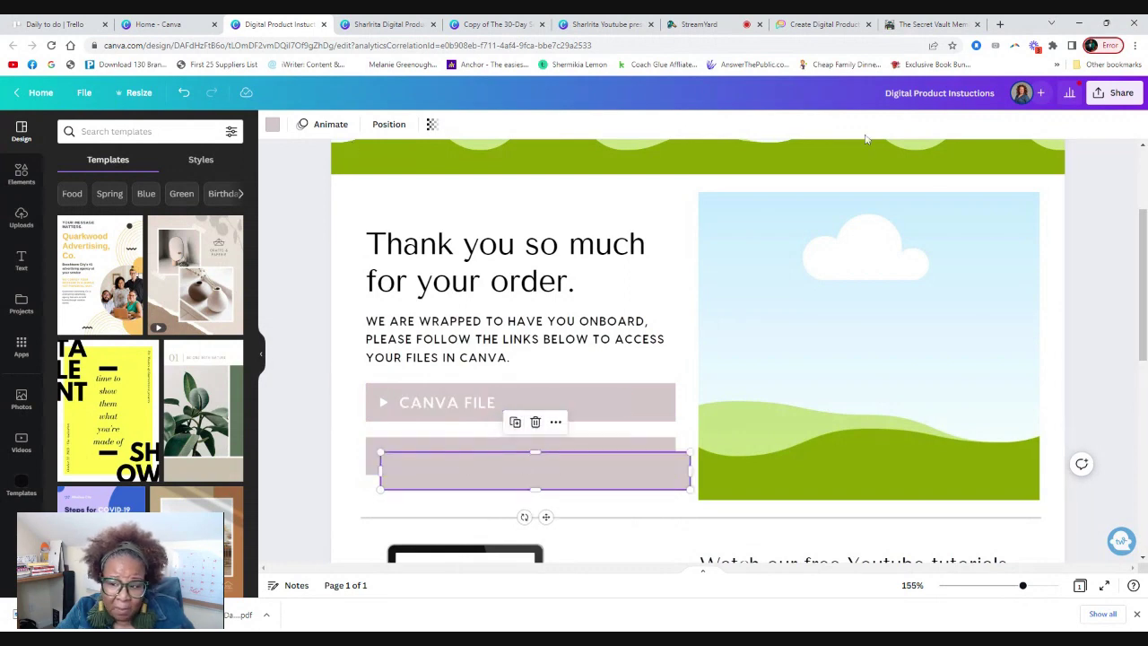
click(184, 93)
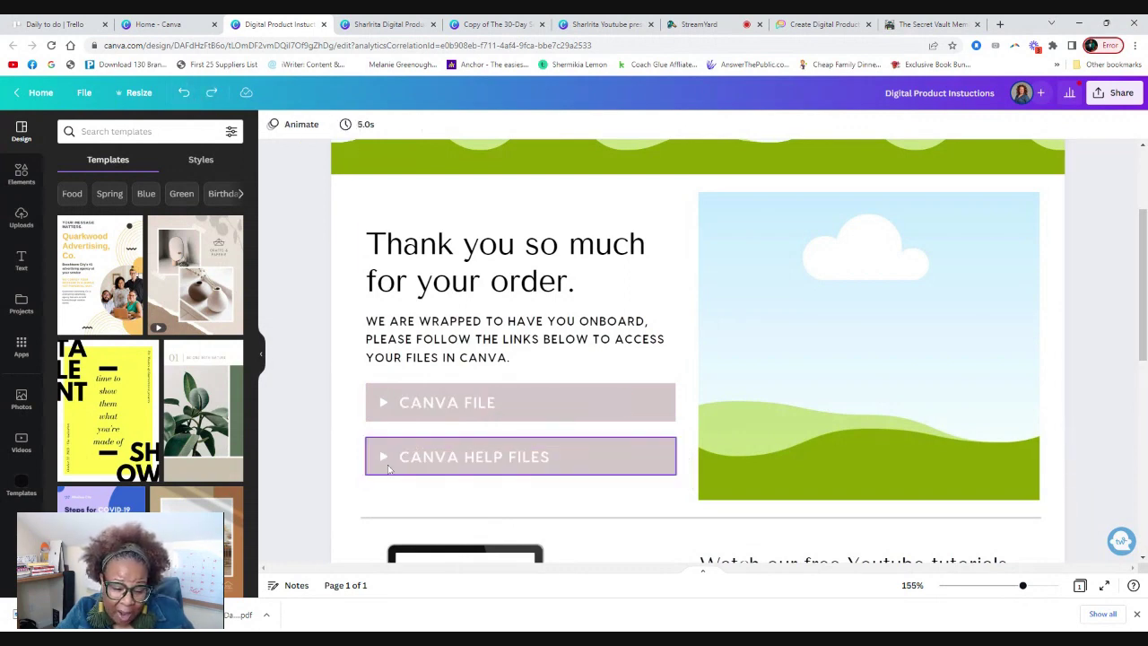
Link the CANVA HELP FILES button to the pasted help-files web address.
right_click(547, 405)
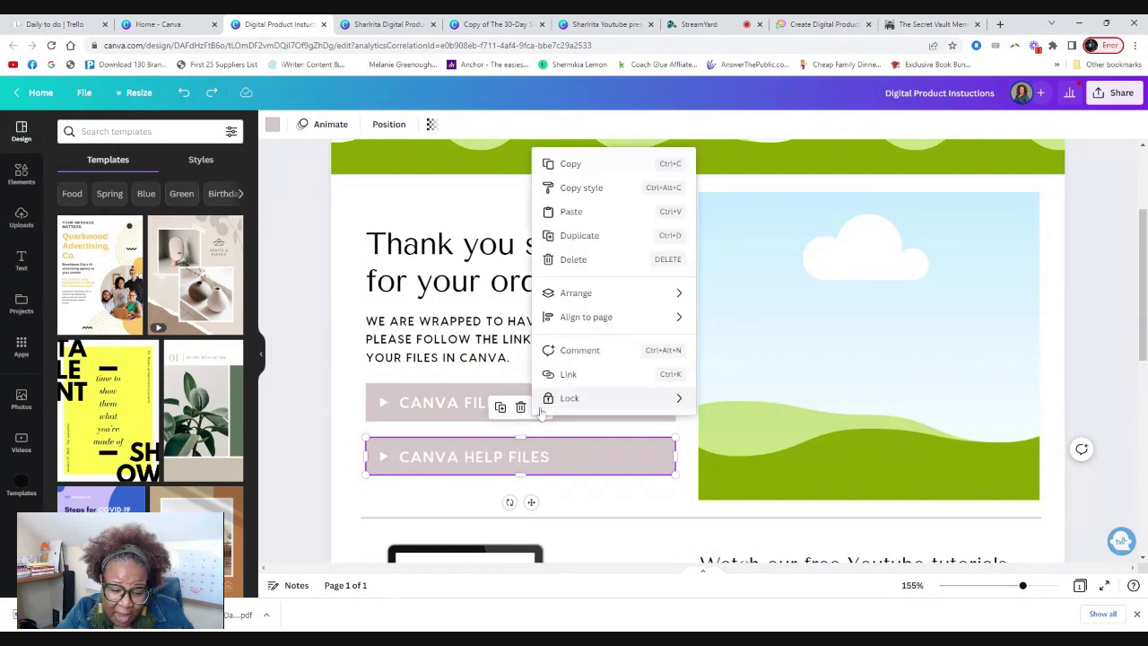
click(565, 374)
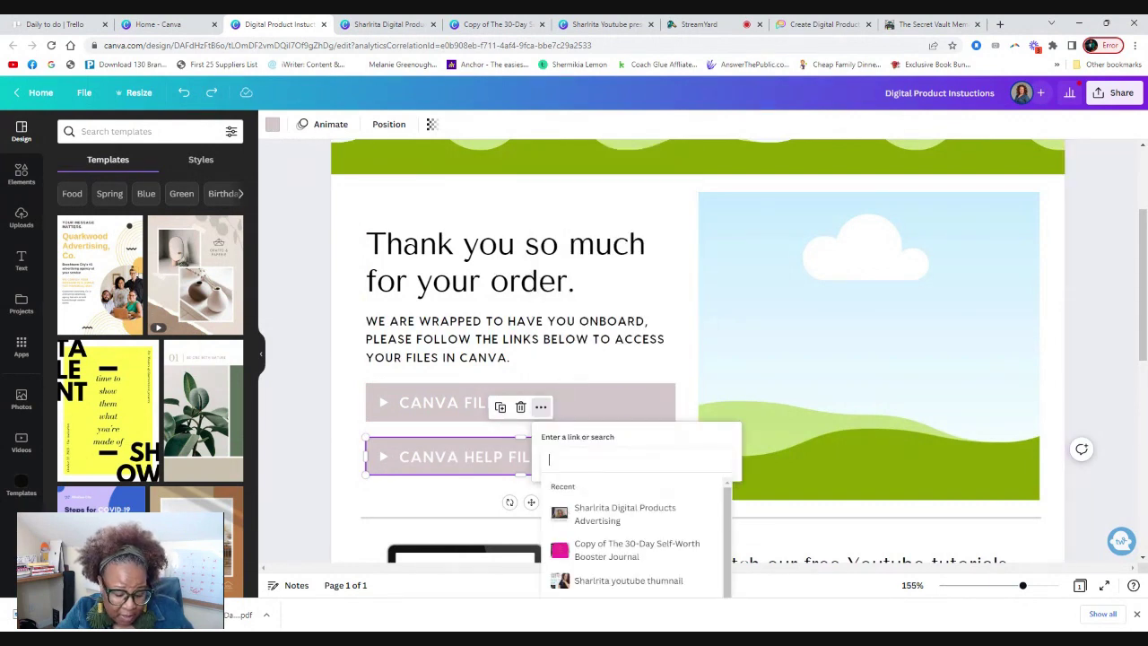
key(ctrl+v)
click(416, 489)
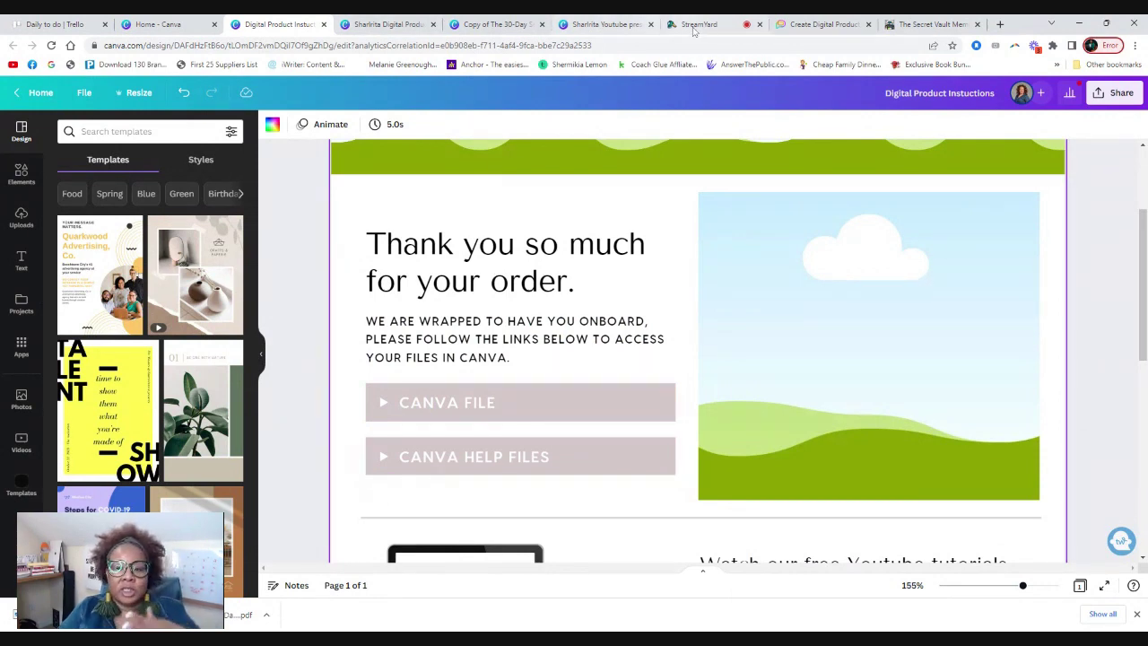
click(834, 24)
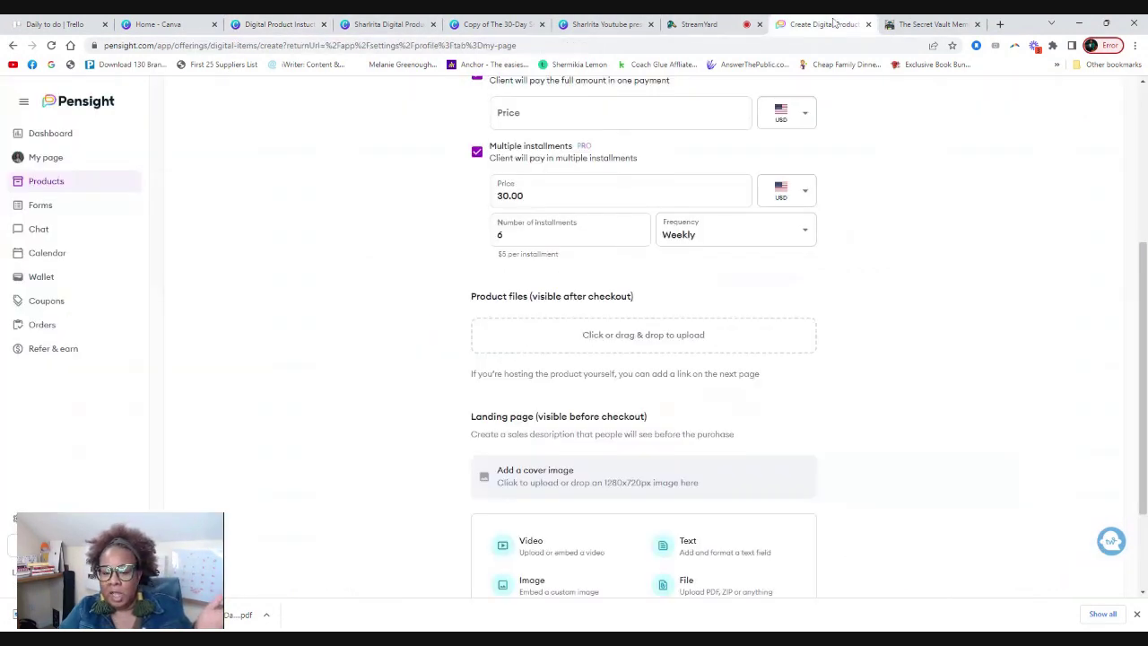
Upload the 30-Day Self-Worth Booster Journal PDF as the product file and start choosing a cover image.
click(647, 337)
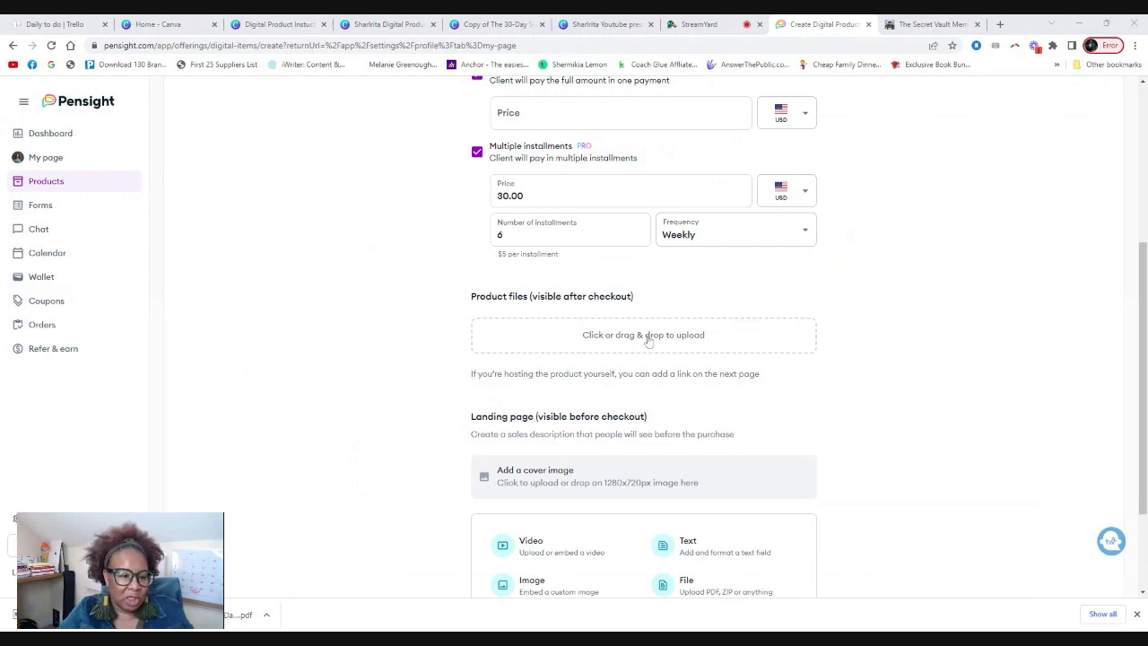
key(Return)
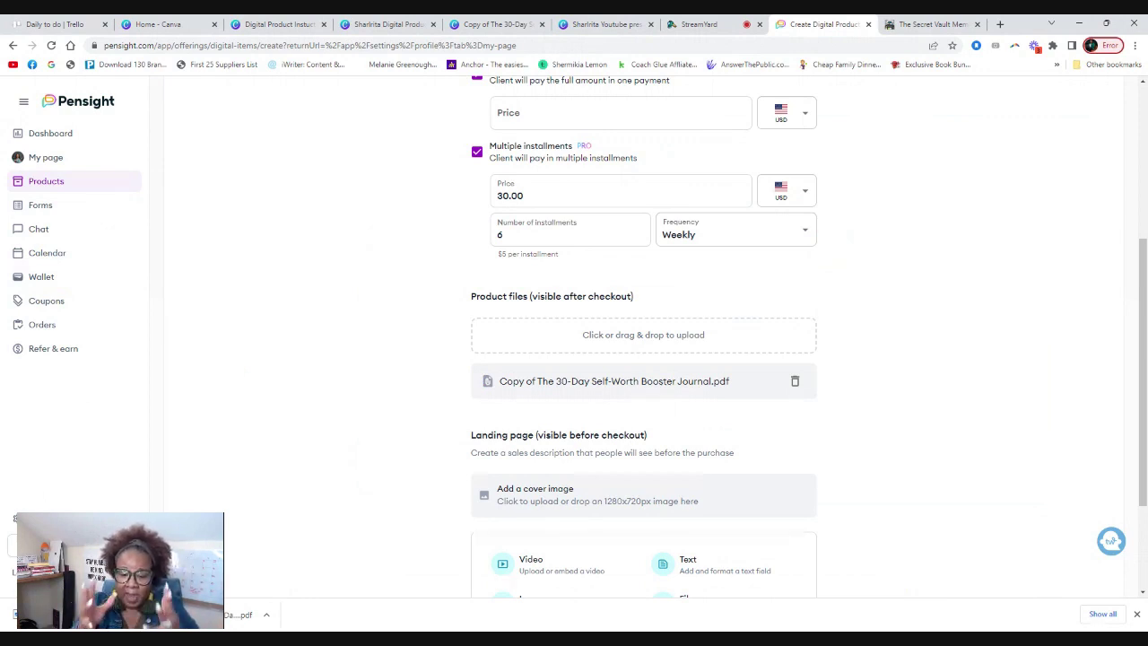
scroll(523, 355, down, 2)
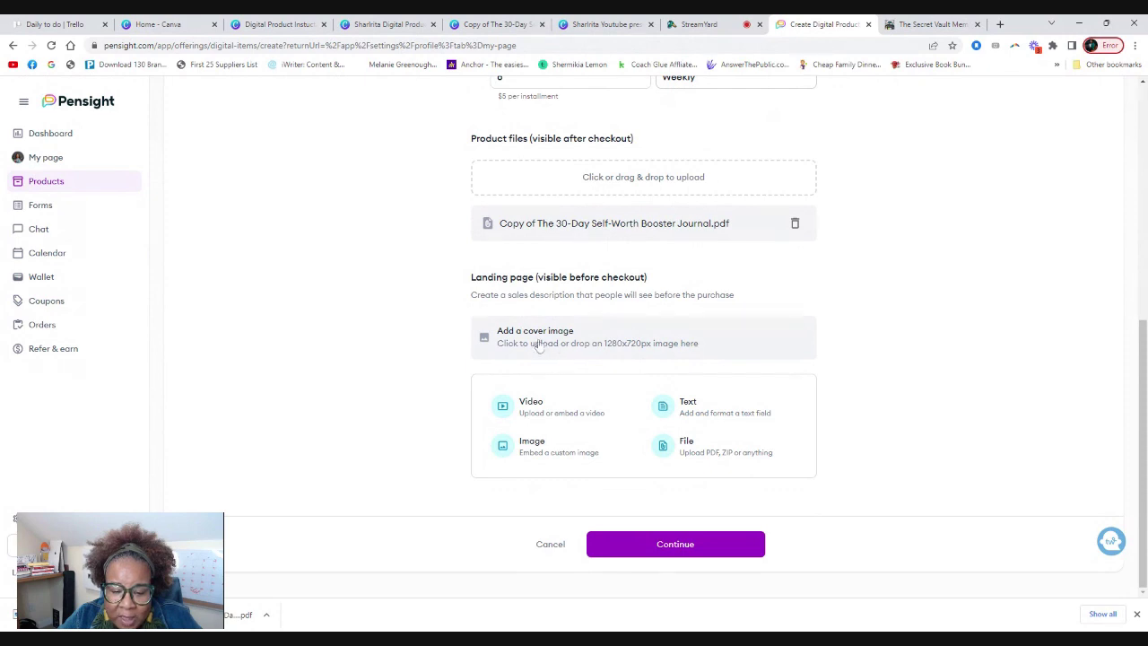
click(536, 348)
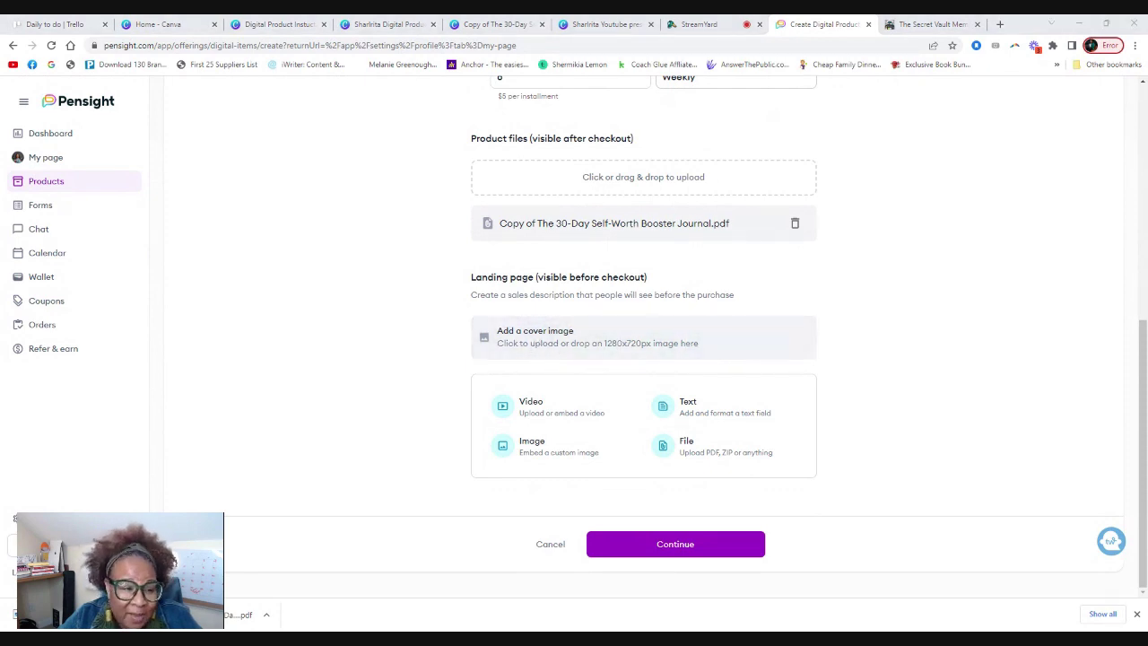
Set the Course Launch Roadmap image as cover, shifted up within the crop frame.
key(Return)
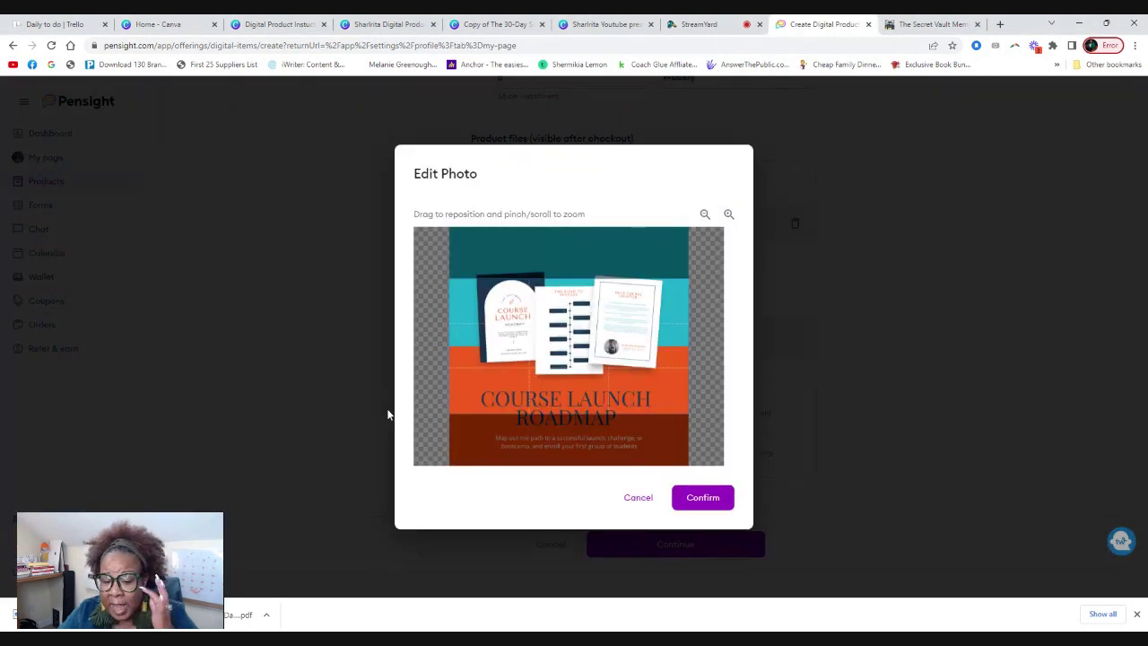
drag(545, 347, 551, 311)
click(705, 497)
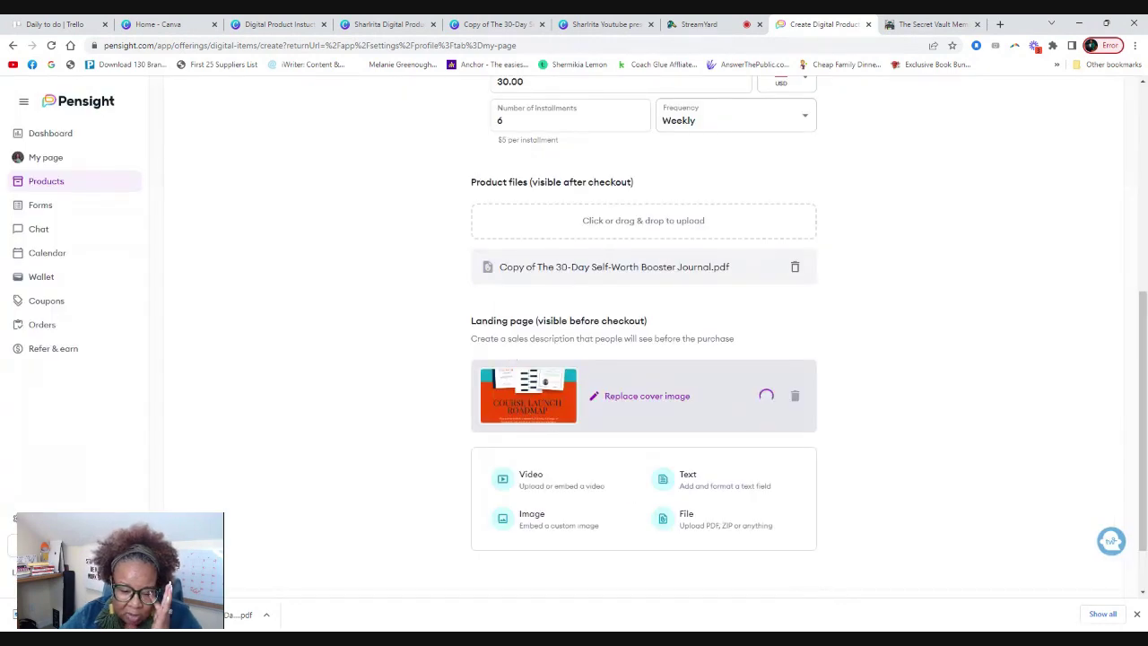
Add a Files block containing the 30-Day Self-Worth Booster Journal PDF and save it.
scroll(410, 347, down, 2)
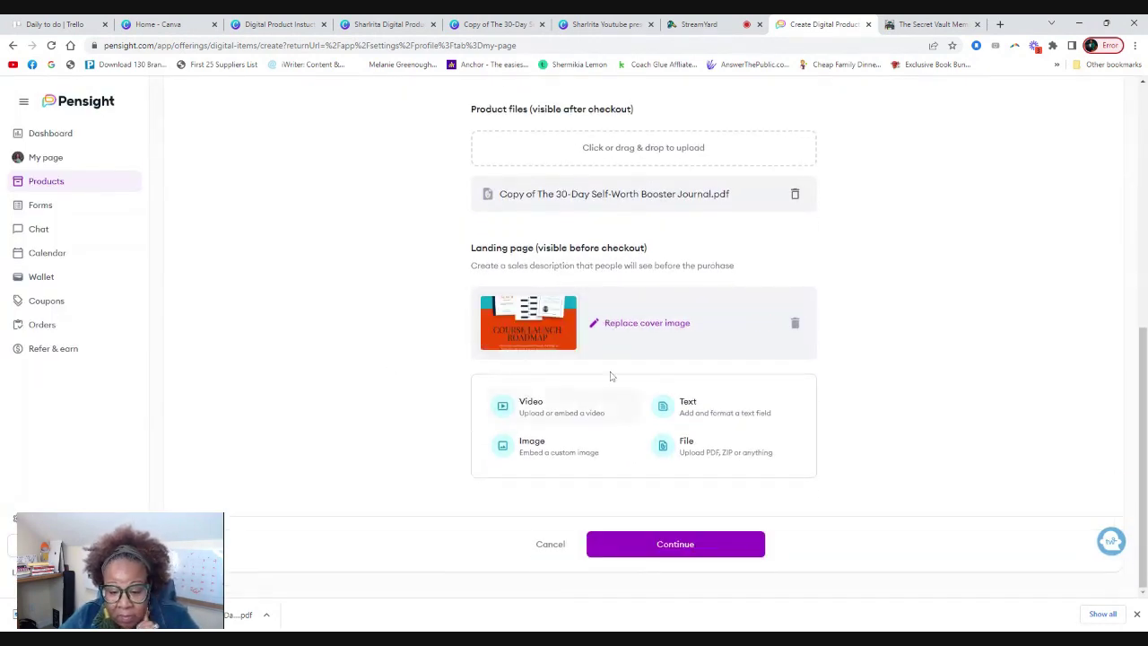
click(720, 448)
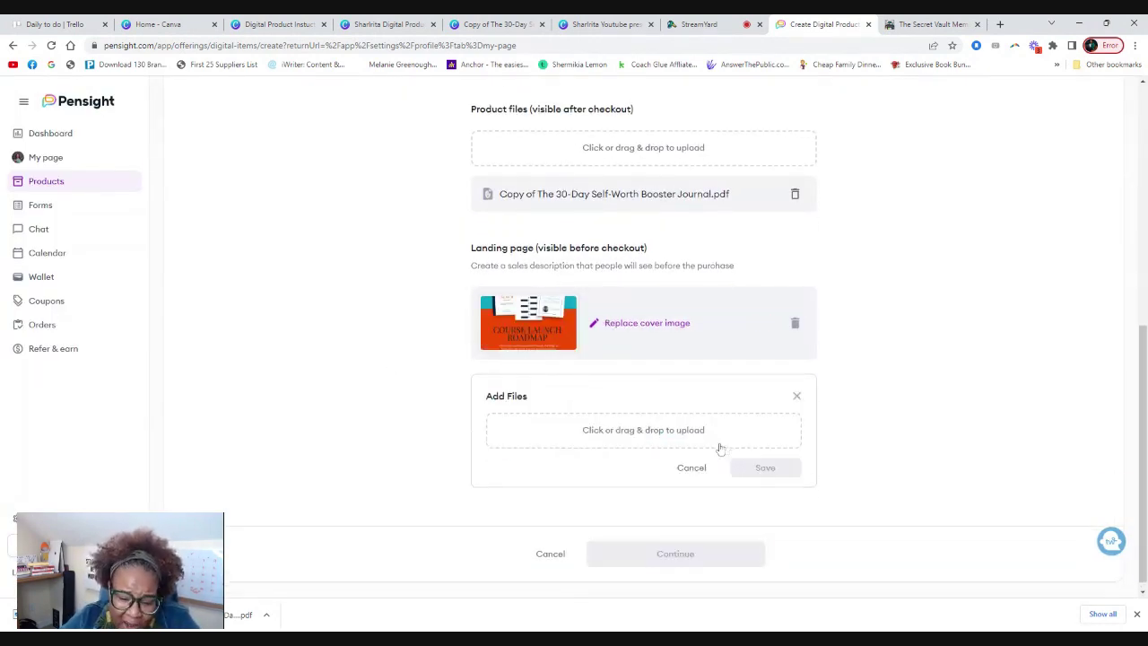
click(637, 449)
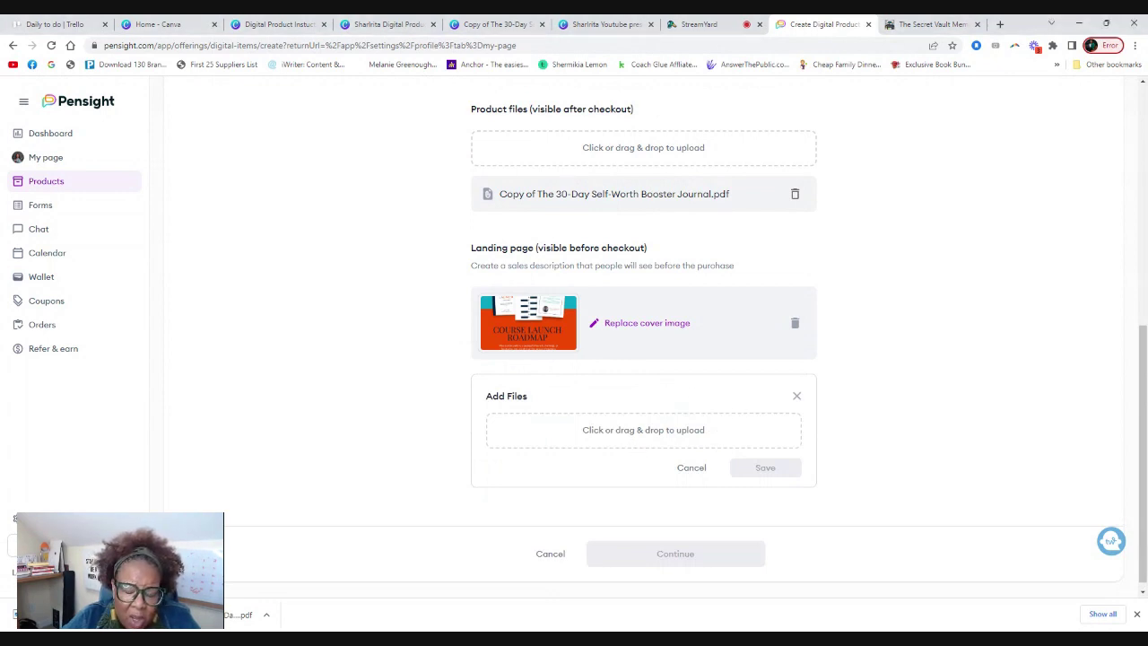
scroll(391, 459, up, 2)
scroll(389, 457, up, 3)
scroll(385, 449, down, 4)
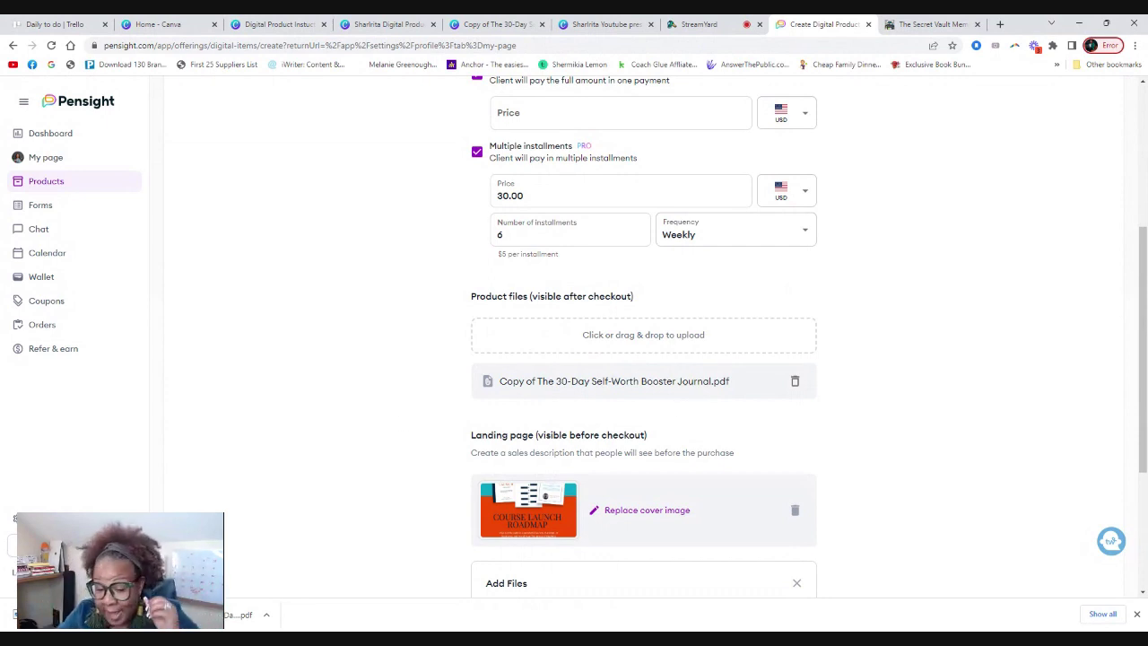
scroll(825, 382, down, 3)
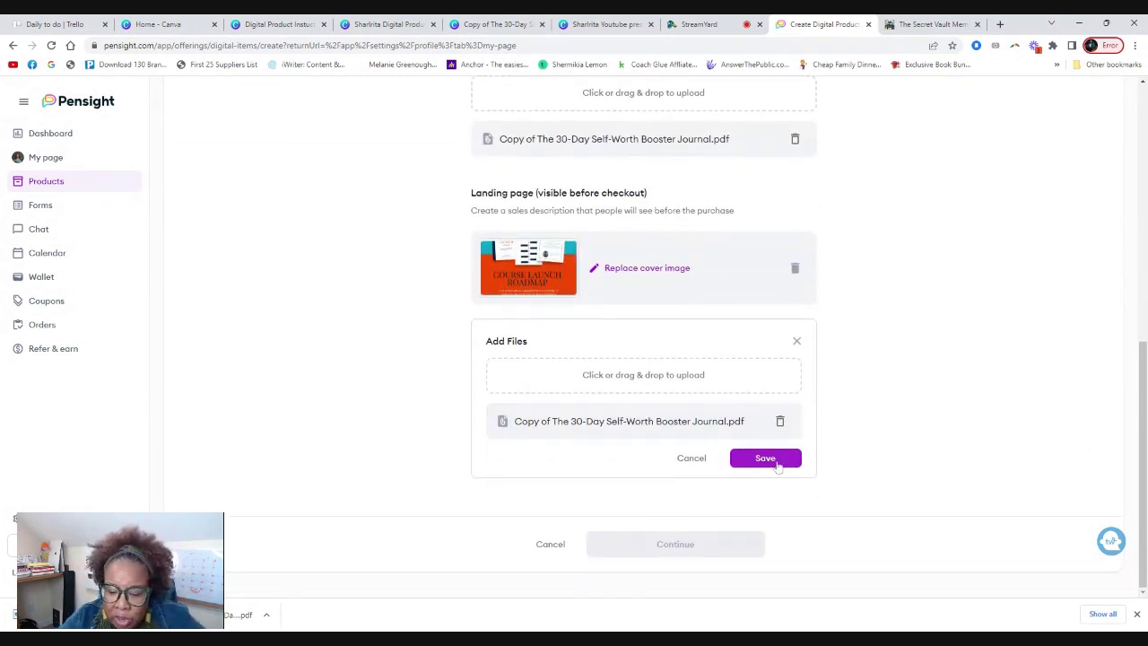
click(765, 458)
scroll(864, 359, down, 1)
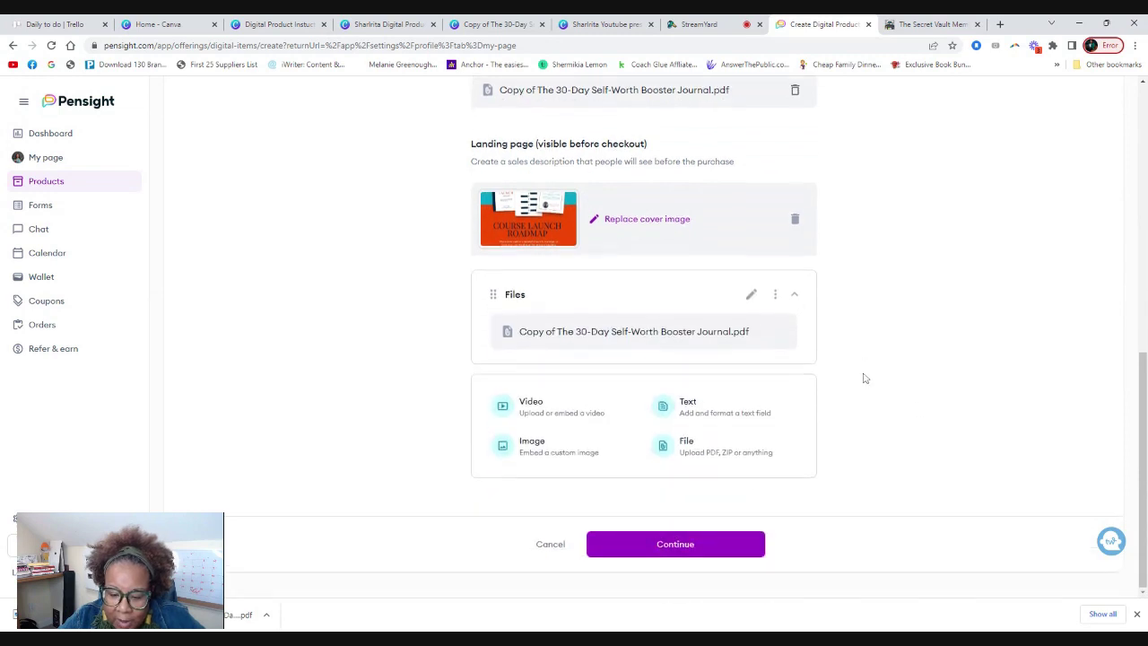
Enter a 30.00 price, disable installments, then mark the product Free and continue.
click(679, 549)
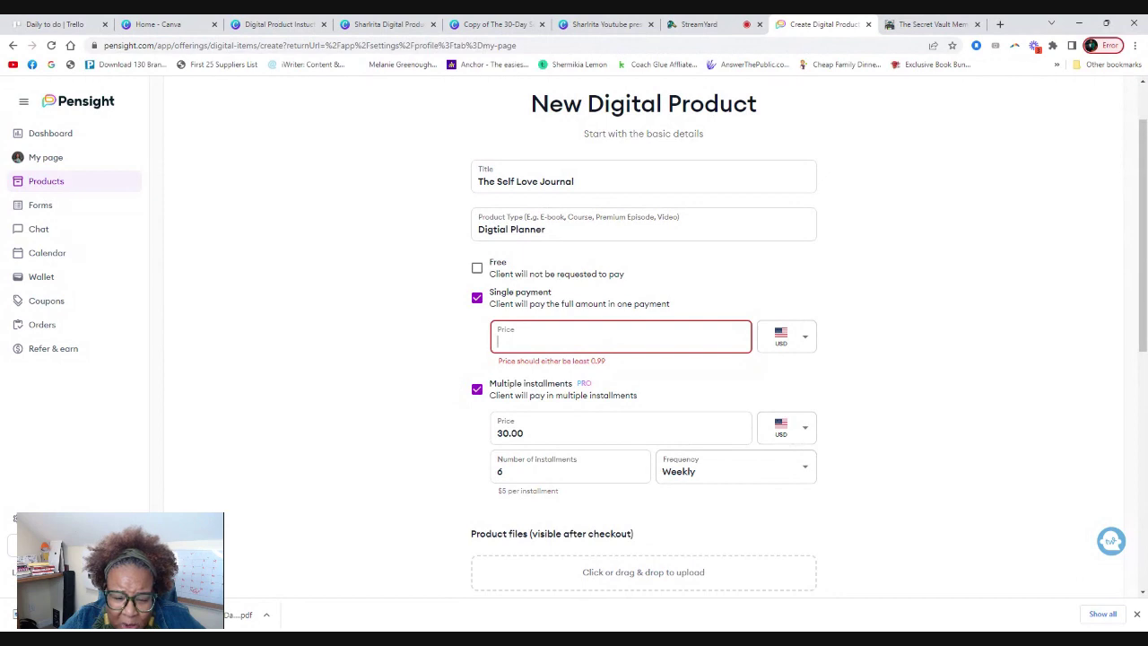
text(30.00)
click(424, 341)
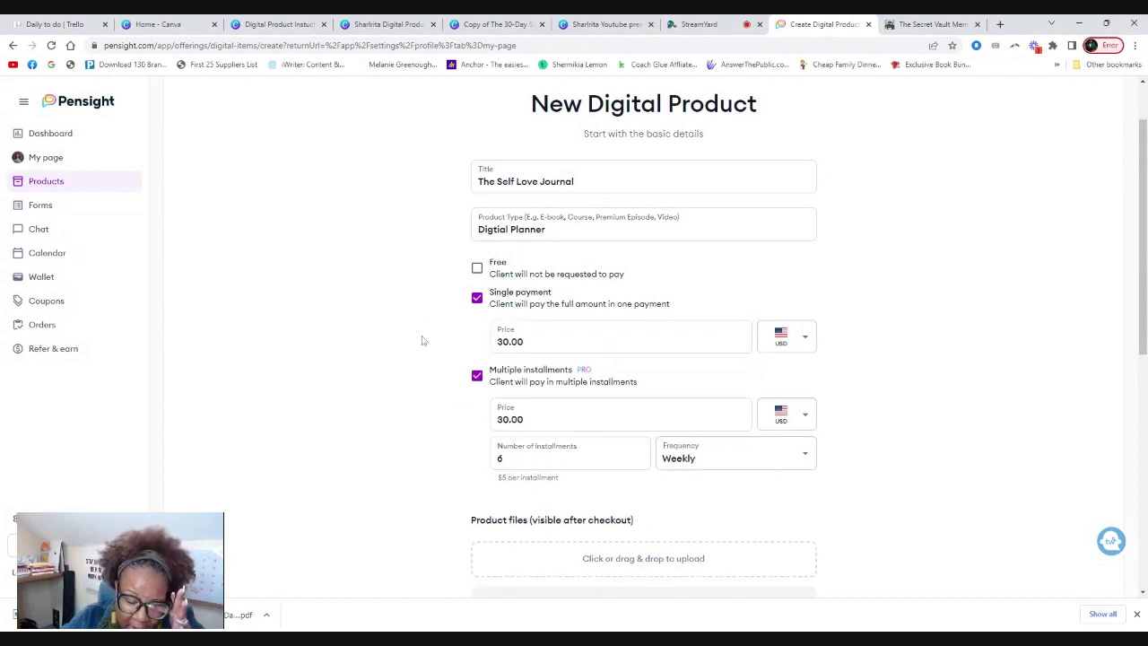
click(477, 376)
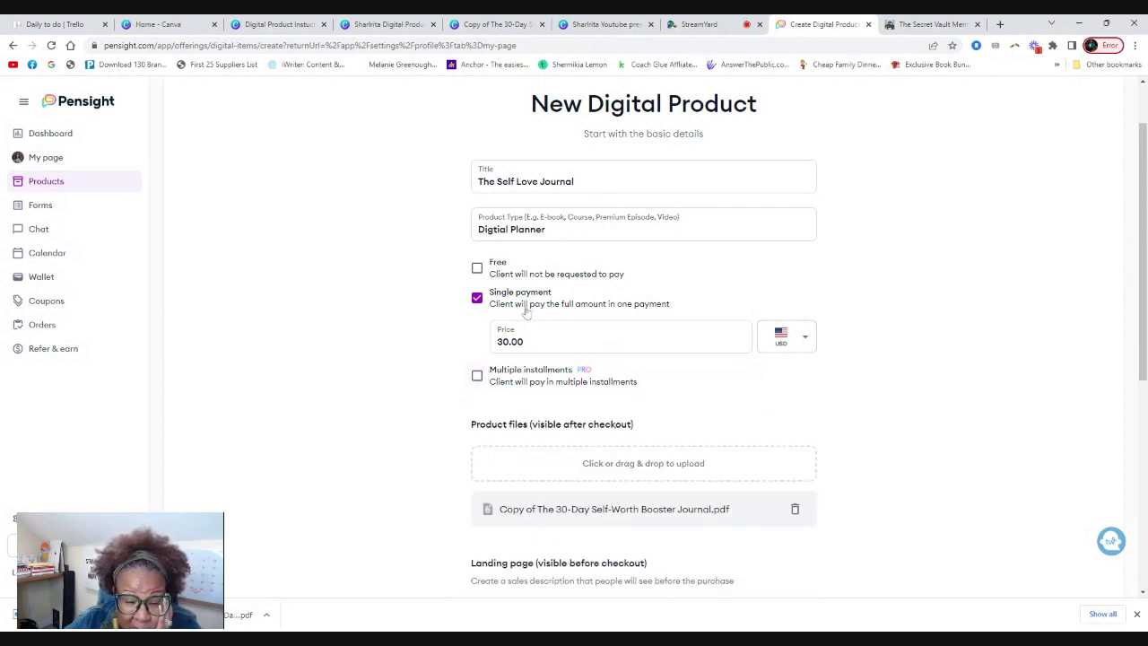
click(477, 268)
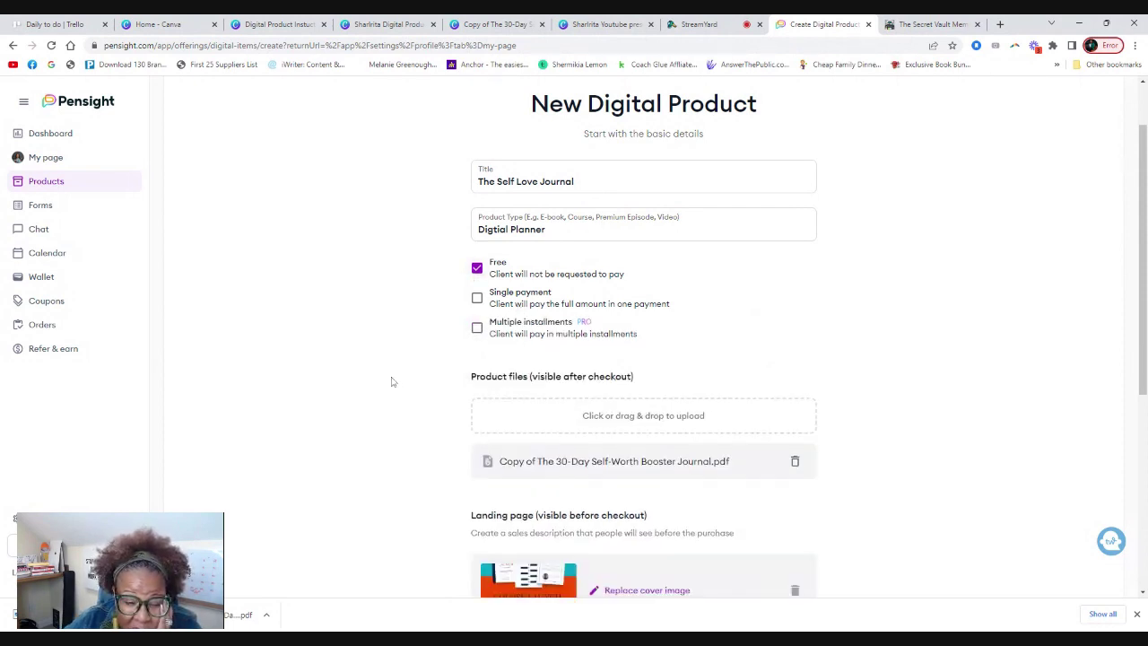
scroll(897, 278, down, 4)
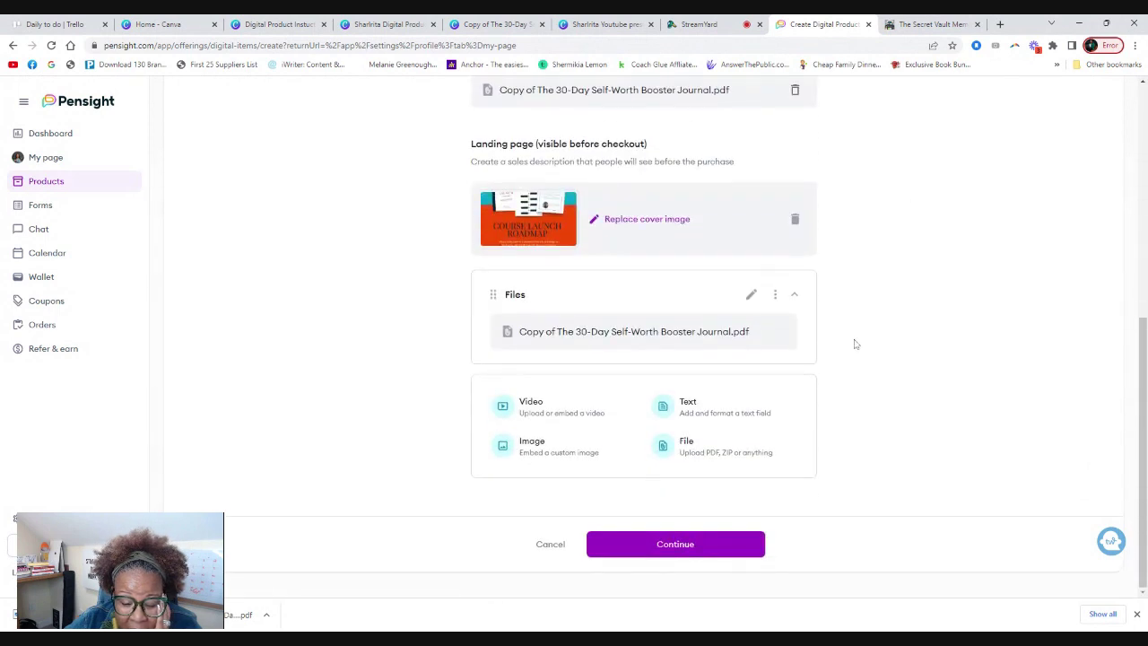
click(687, 548)
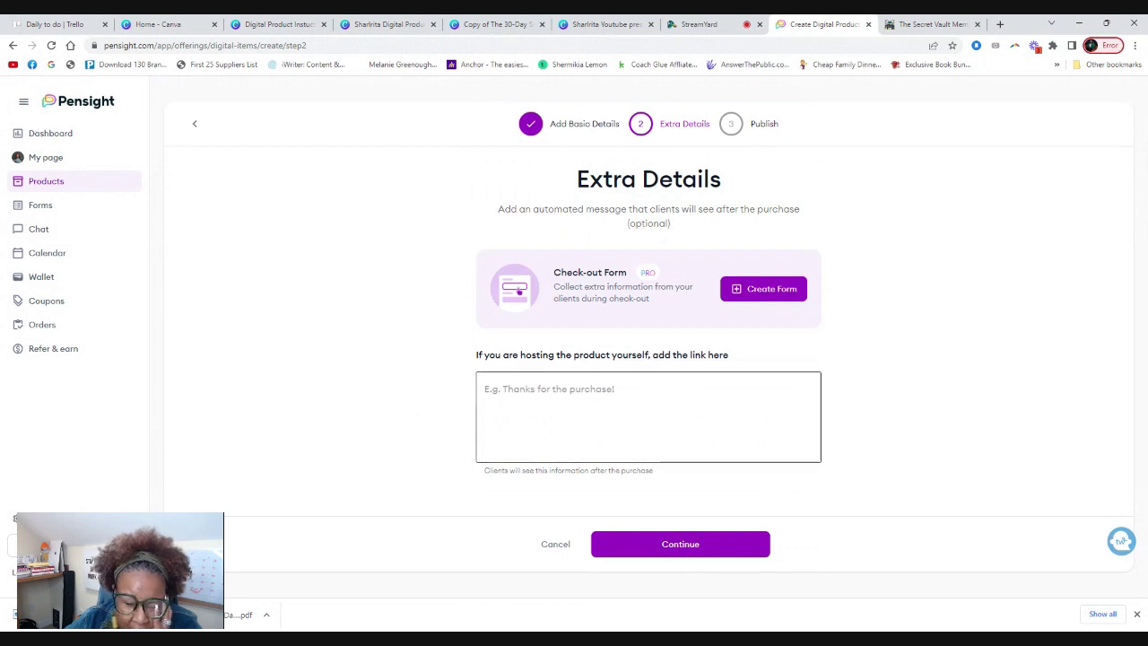
Type 'Thank you so much for your purchase!' into the post-purchase message box.
click(485, 388)
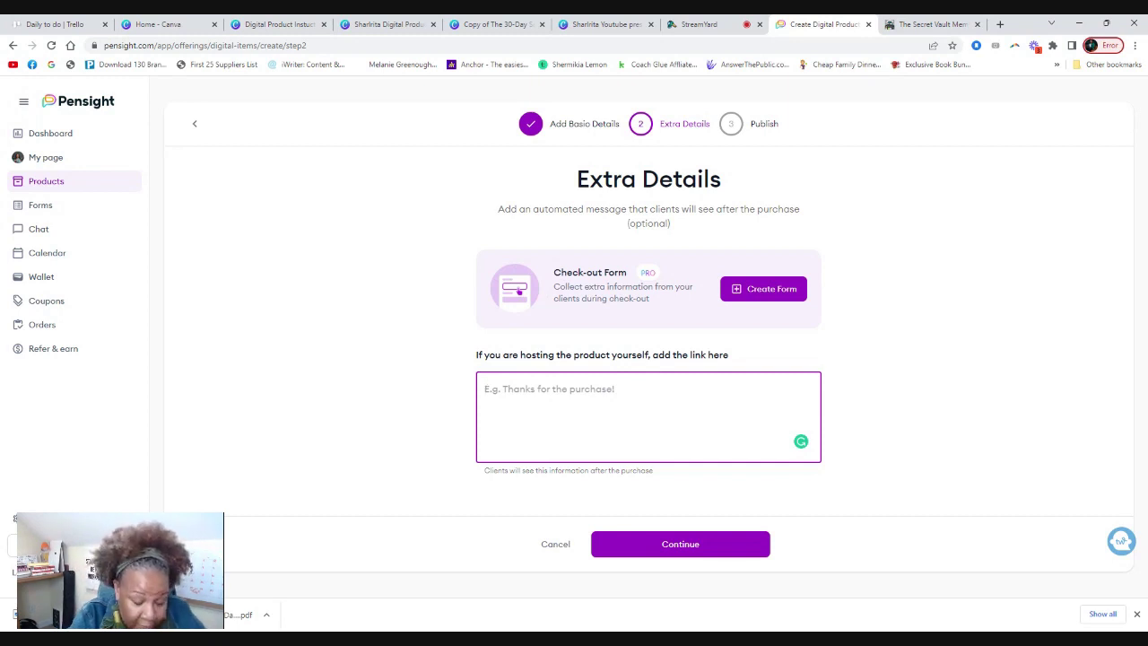
text(Thank you )
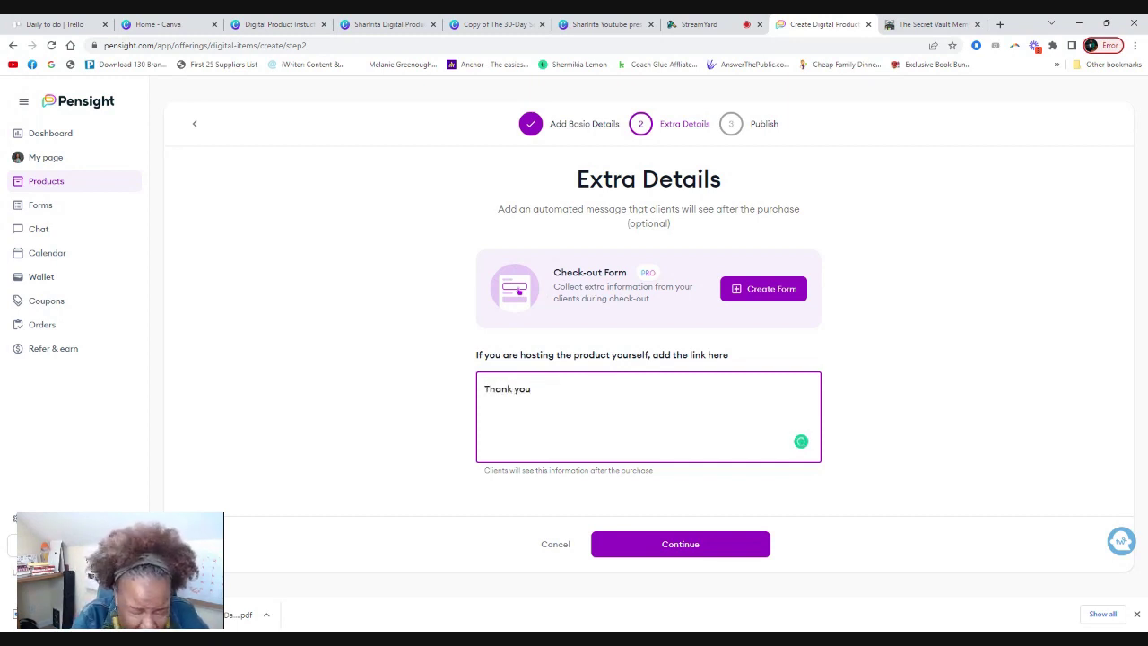
text(so much)
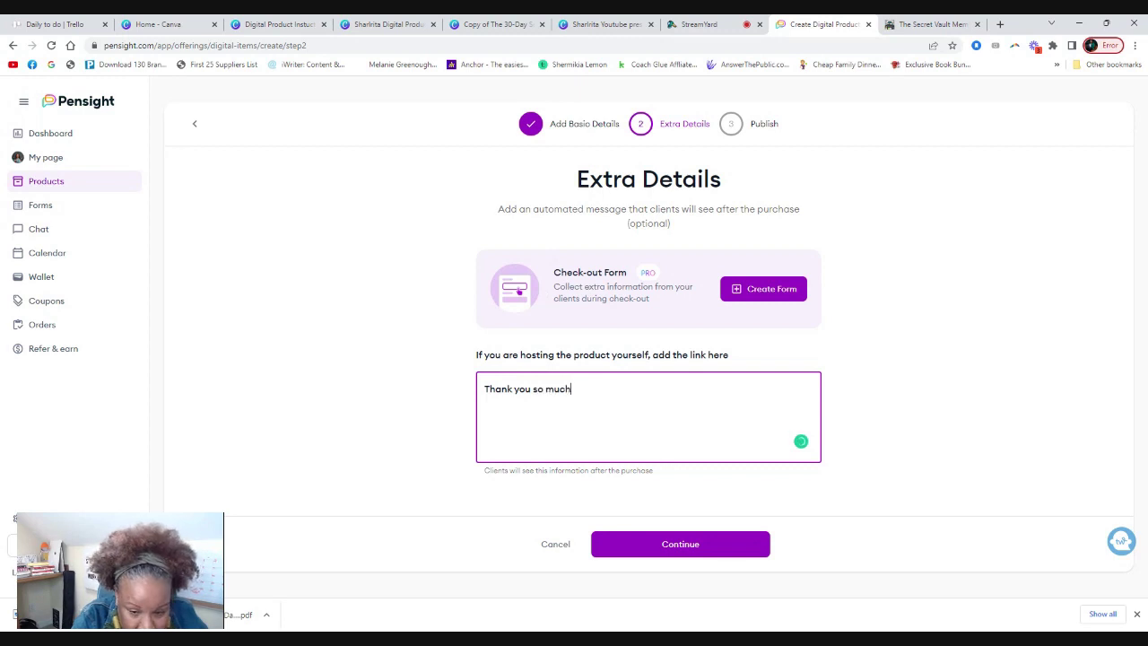
text( for your purchase!)
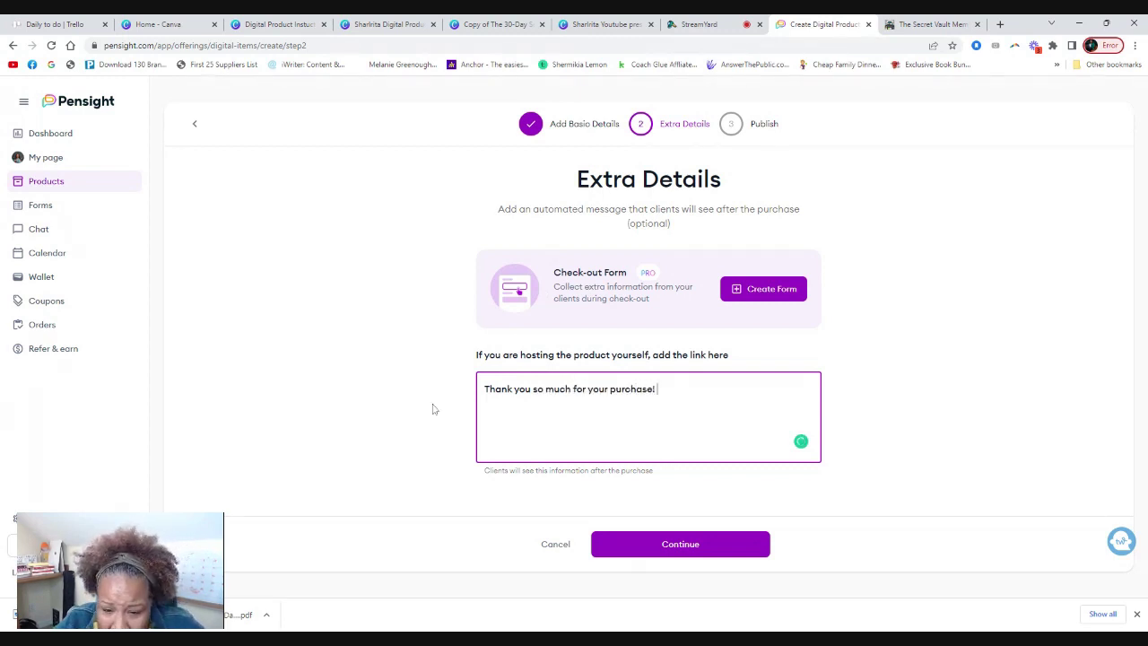
Create a checkout form titled 'Self Love Journal' and select the title text.
click(769, 292)
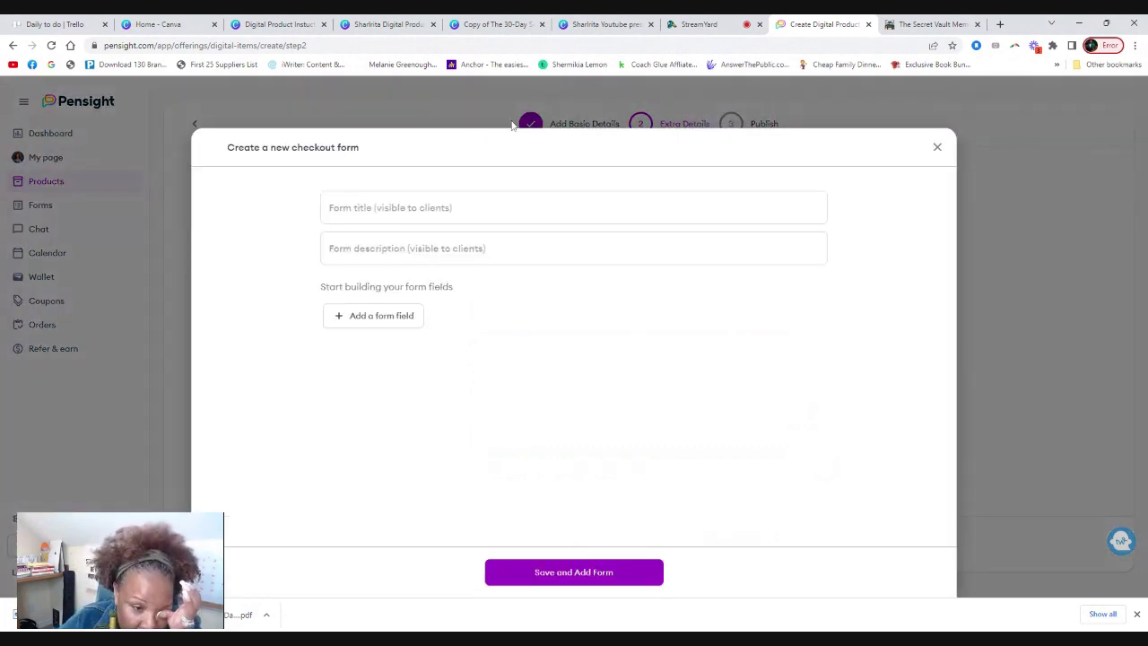
click(394, 207)
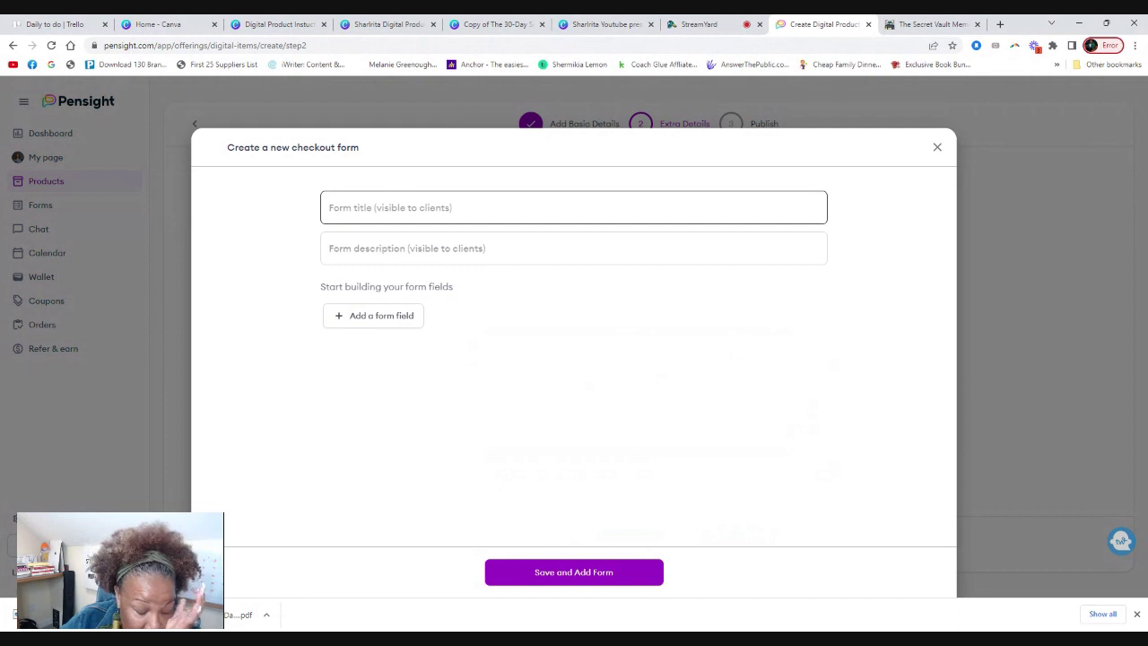
click(317, 200)
click(341, 194)
click(322, 254)
click(324, 207)
click(923, 505)
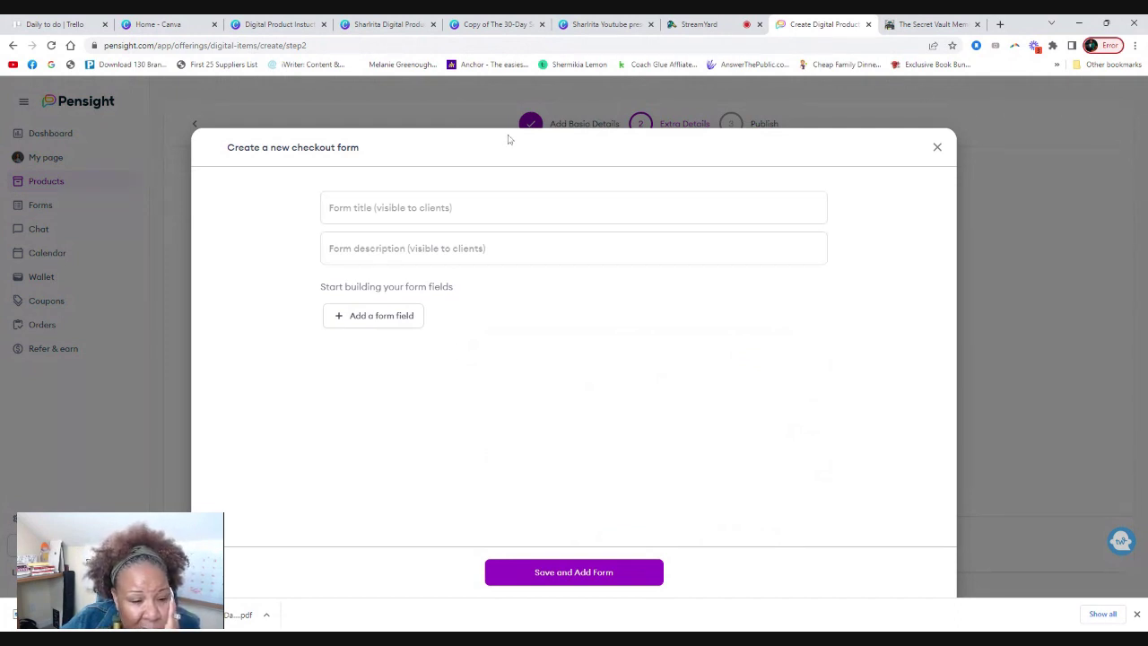
click(511, 207)
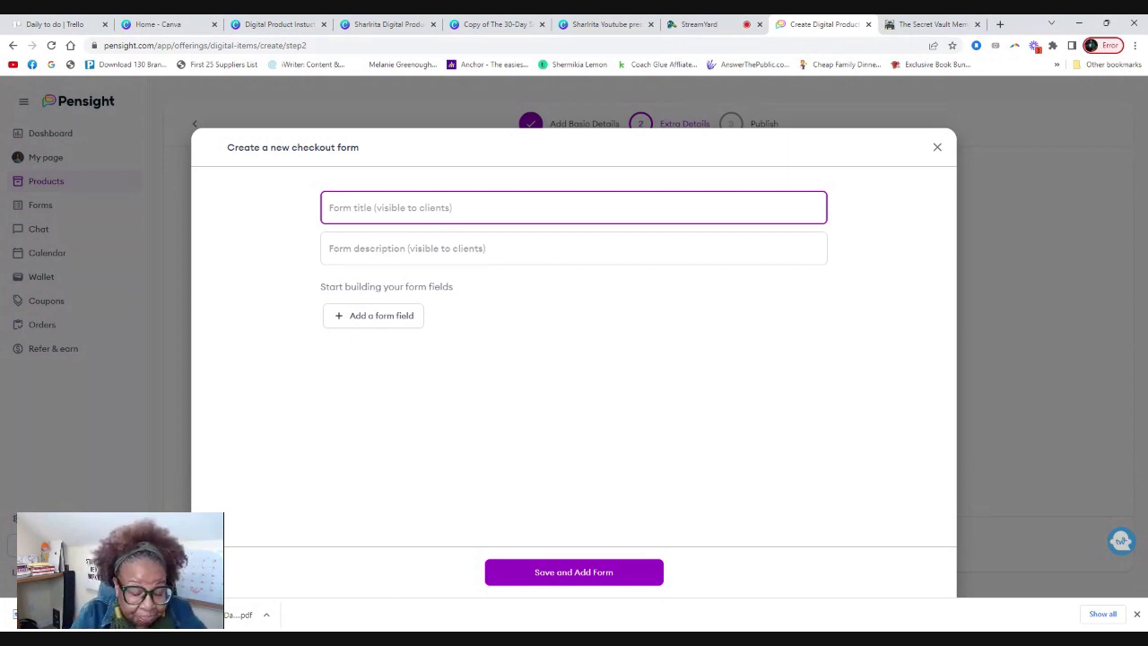
text(Self Love Jo)
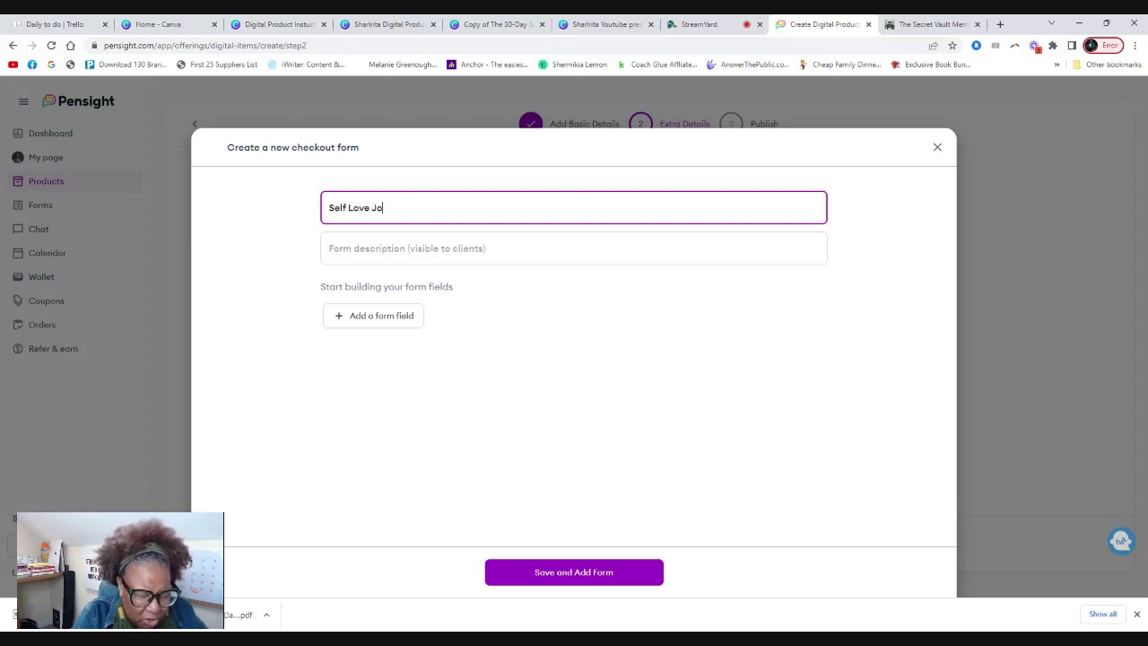
text(urnal)
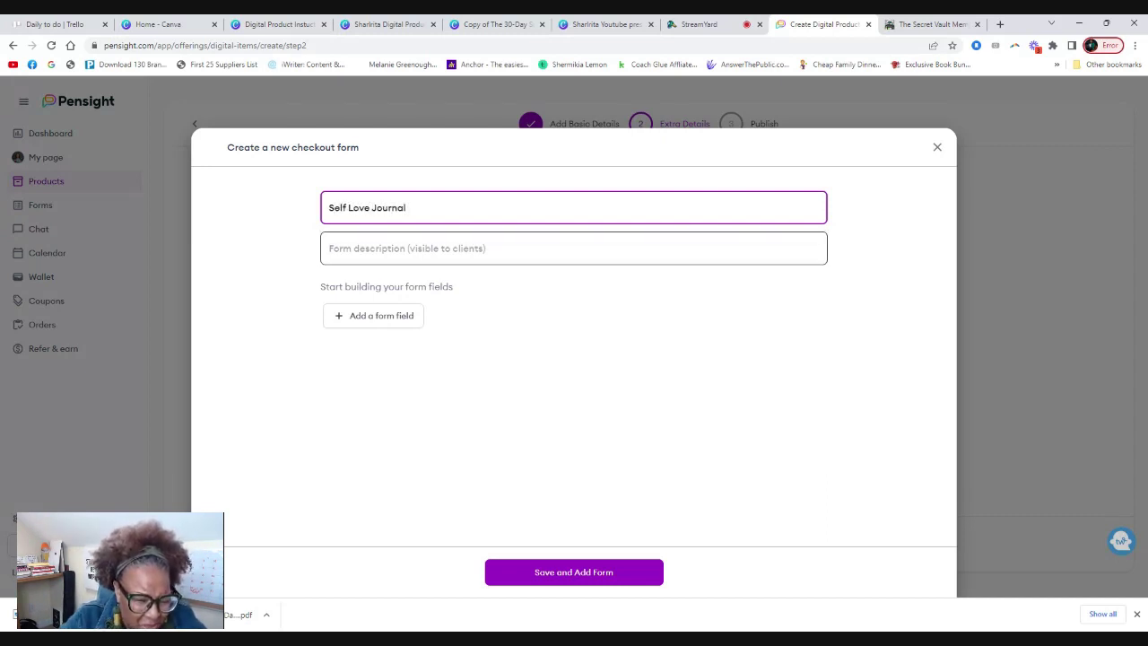
click(574, 249)
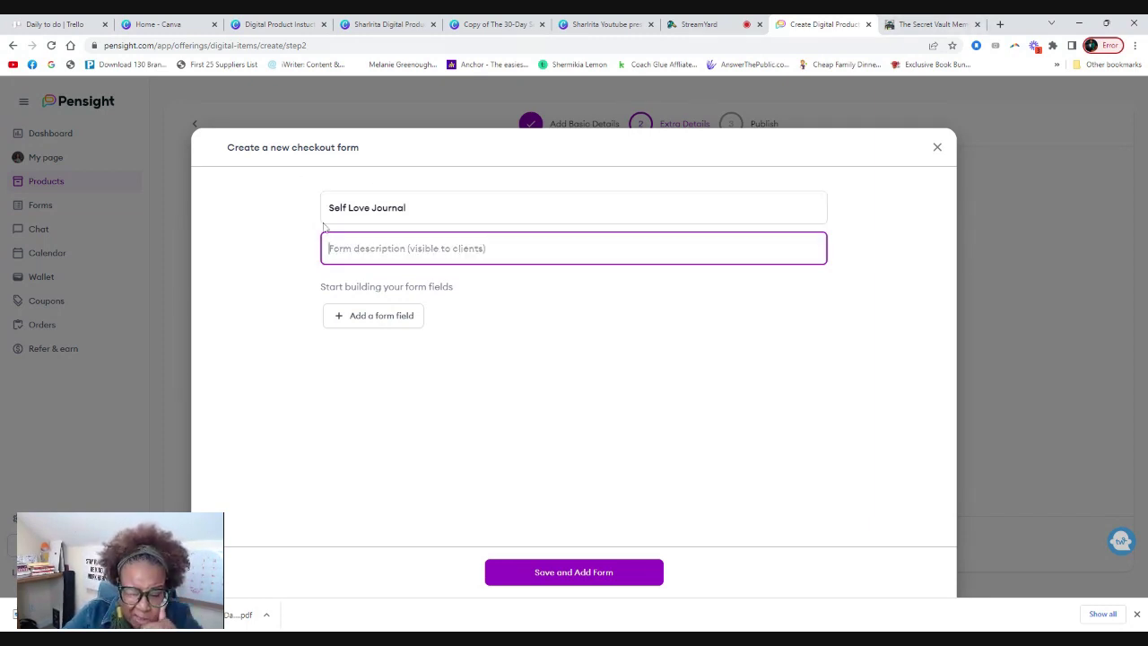
drag(327, 208, 409, 208)
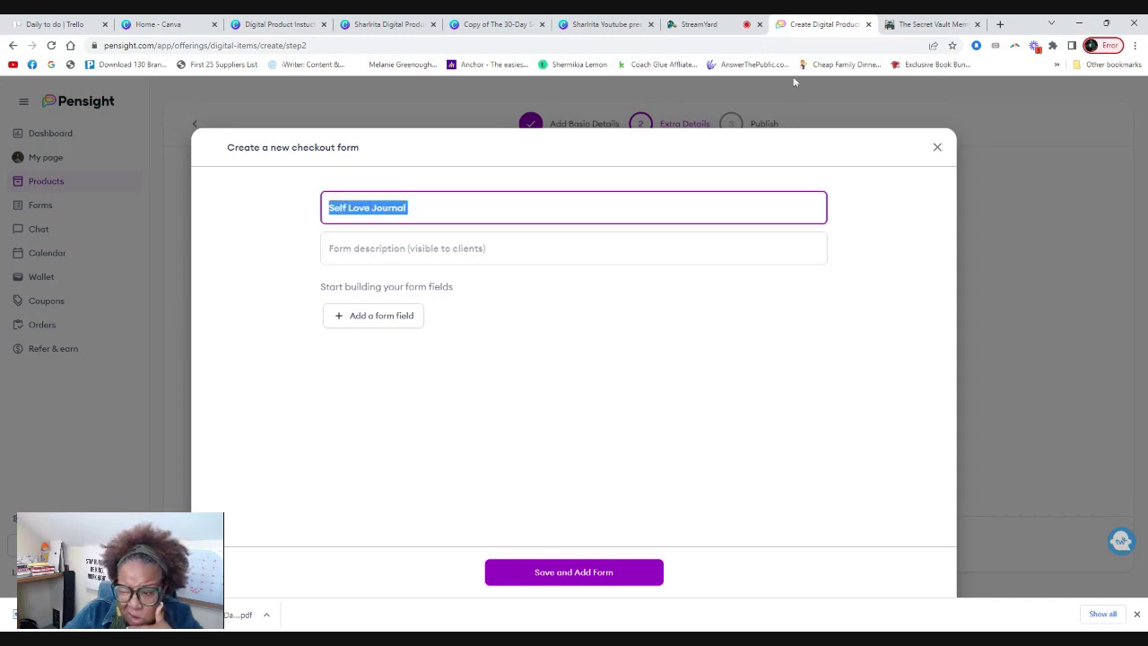
Ask ChatGPT for a Self Love Journal product description and select the generated reply.
click(1000, 24)
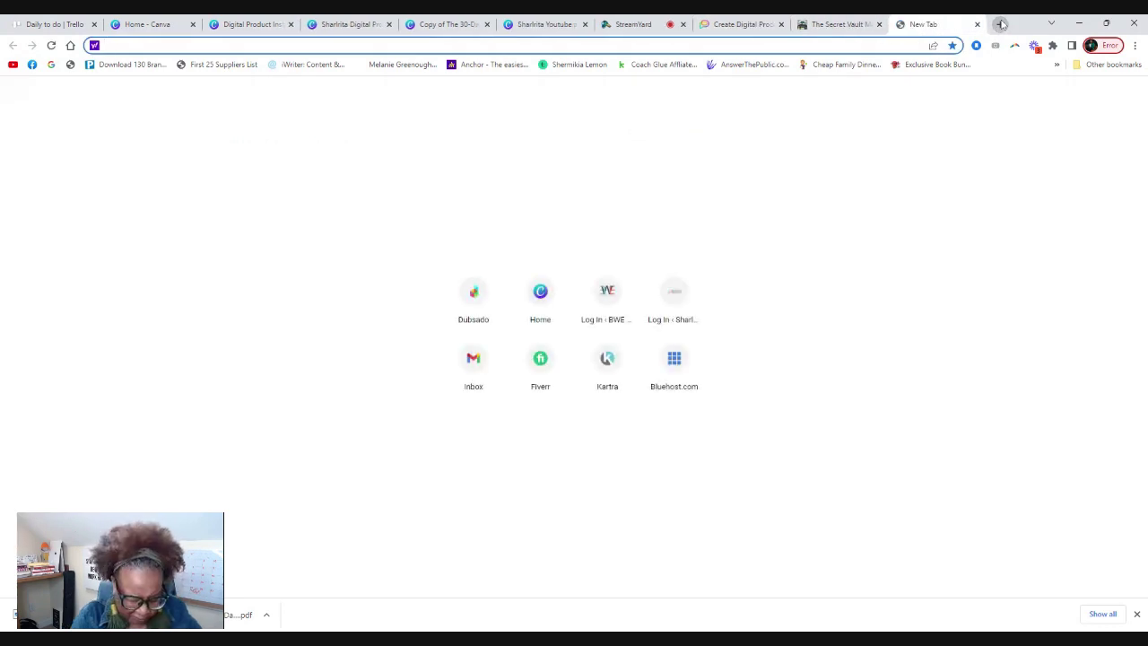
text(cha)
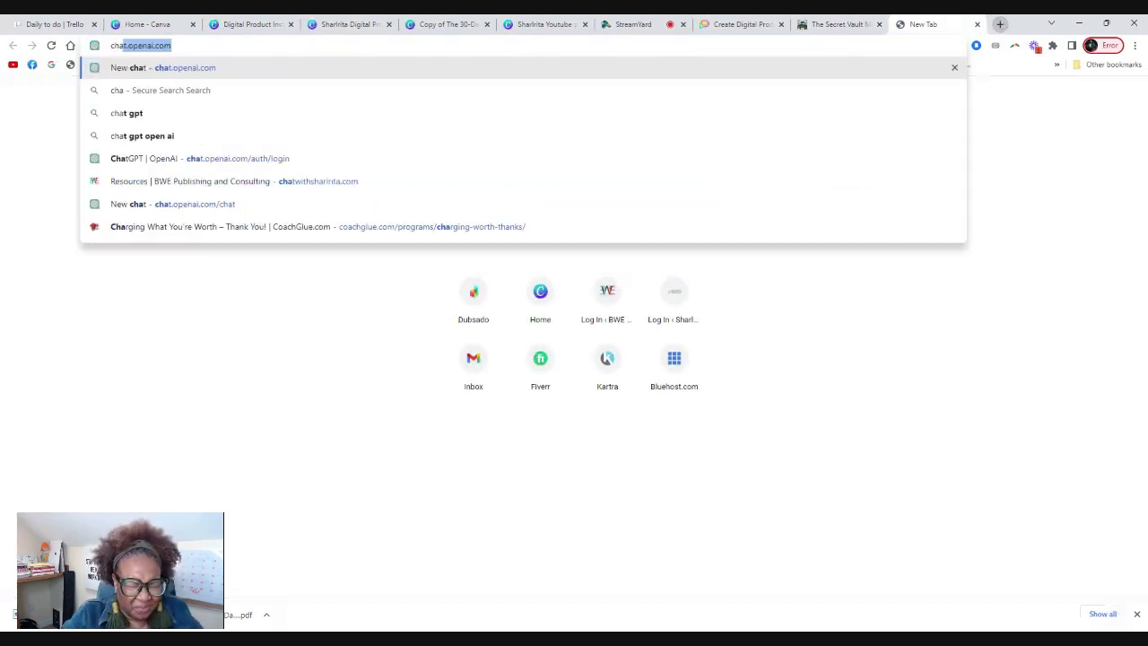
key(Return)
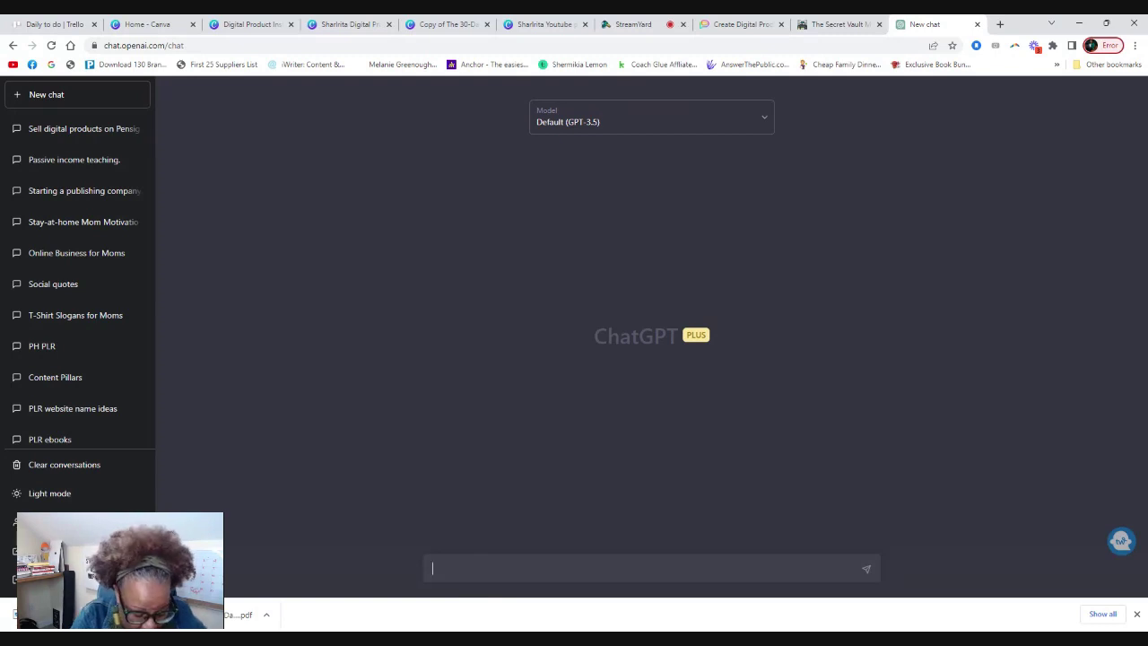
text(can you)
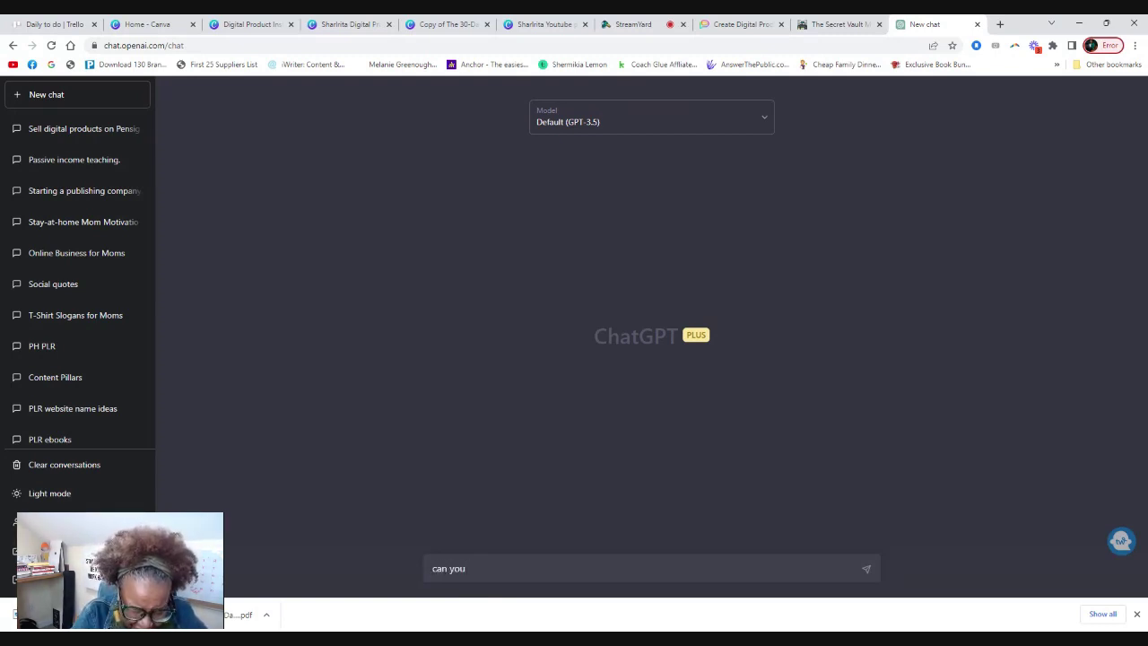
text( create a)
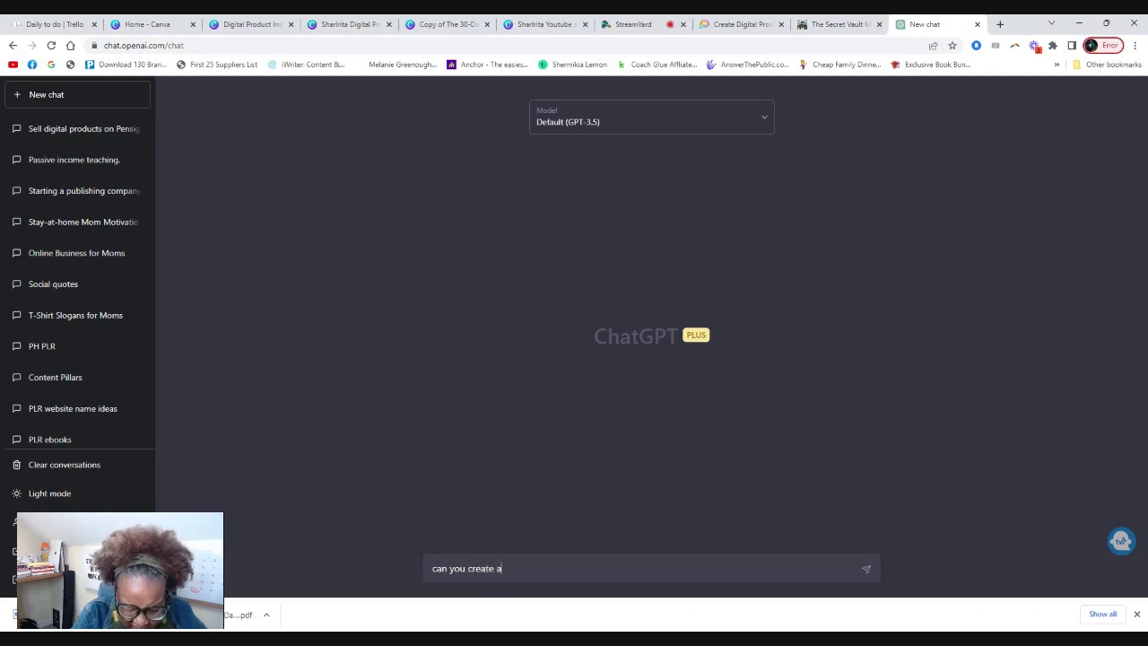
text( product )
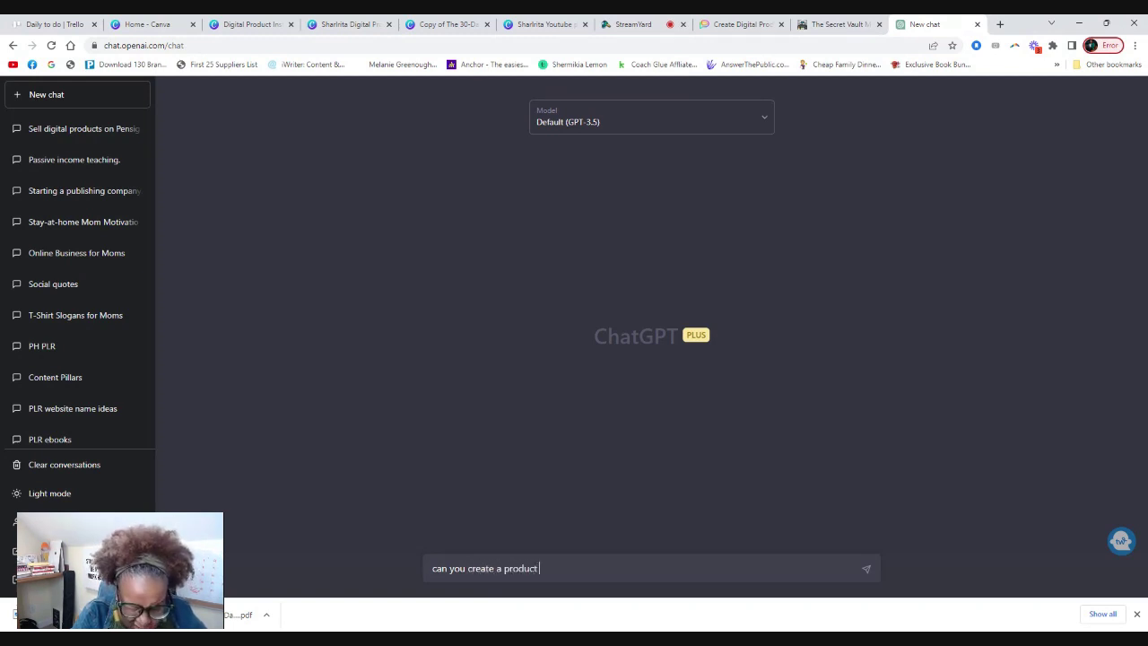
text(dect)
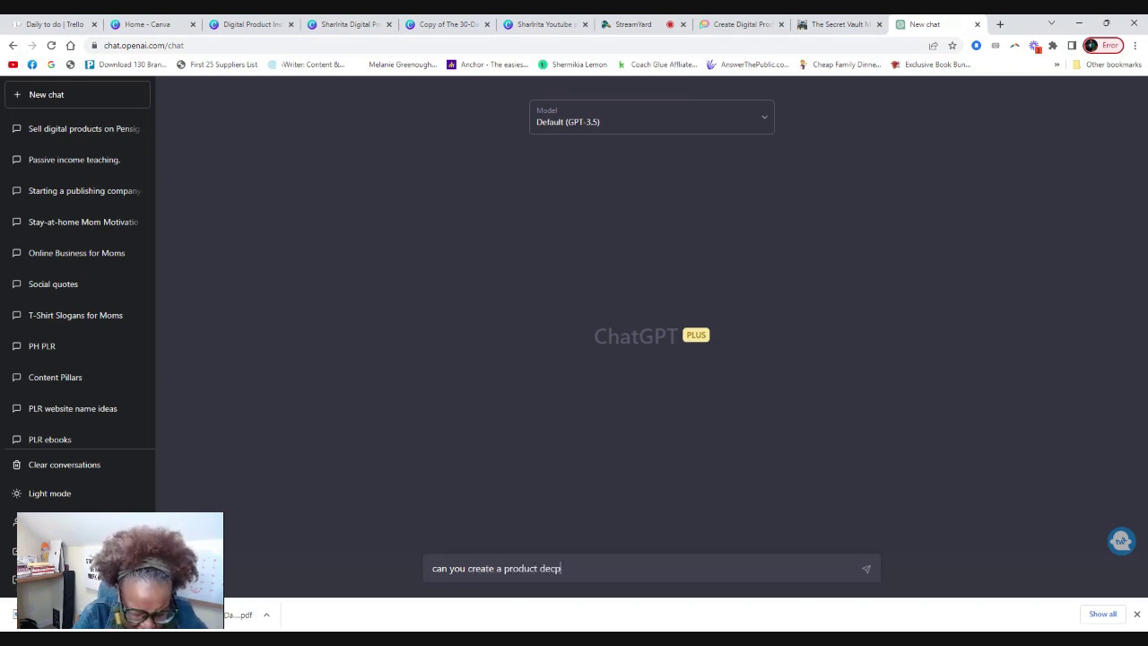
text(n for a)
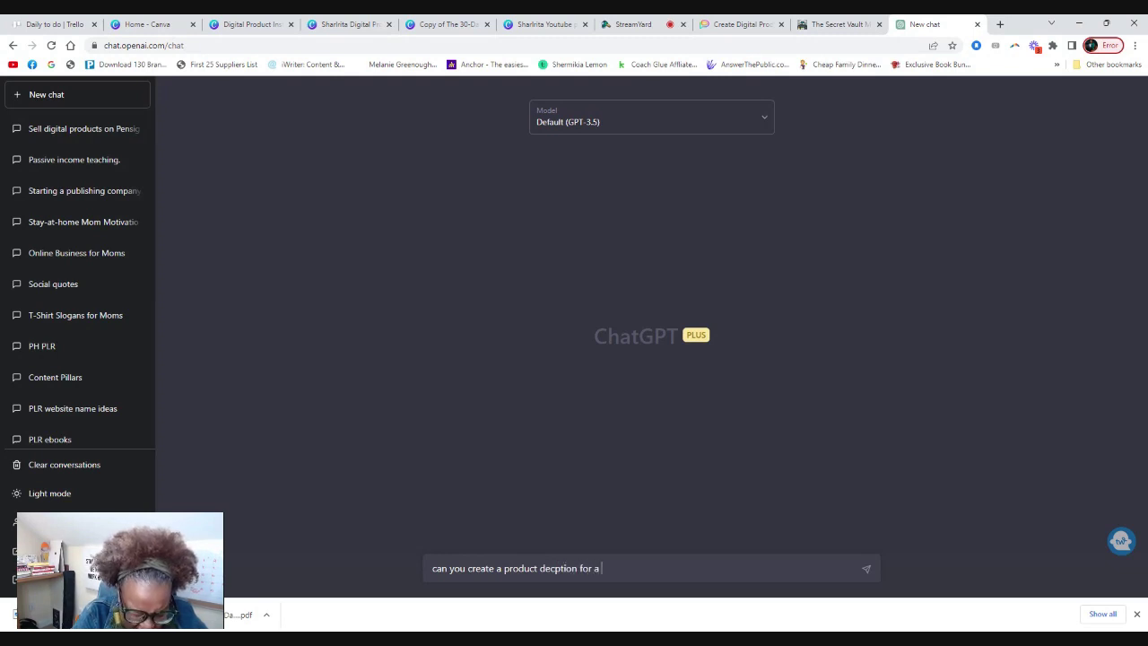
text( Self Love Journal)
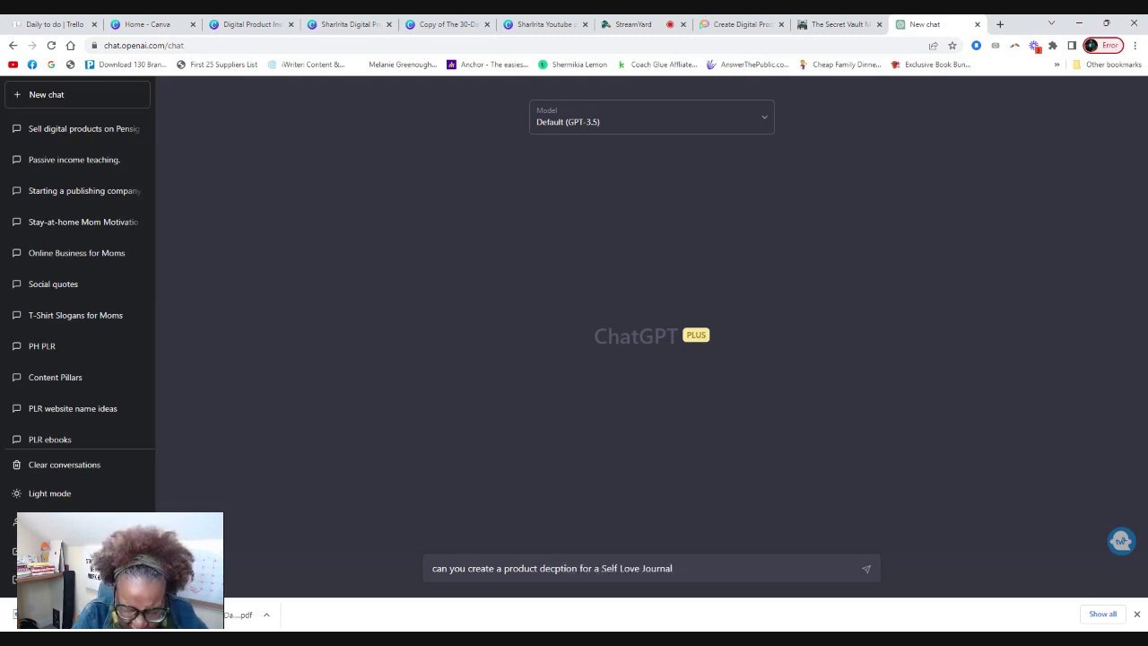
key(Return)
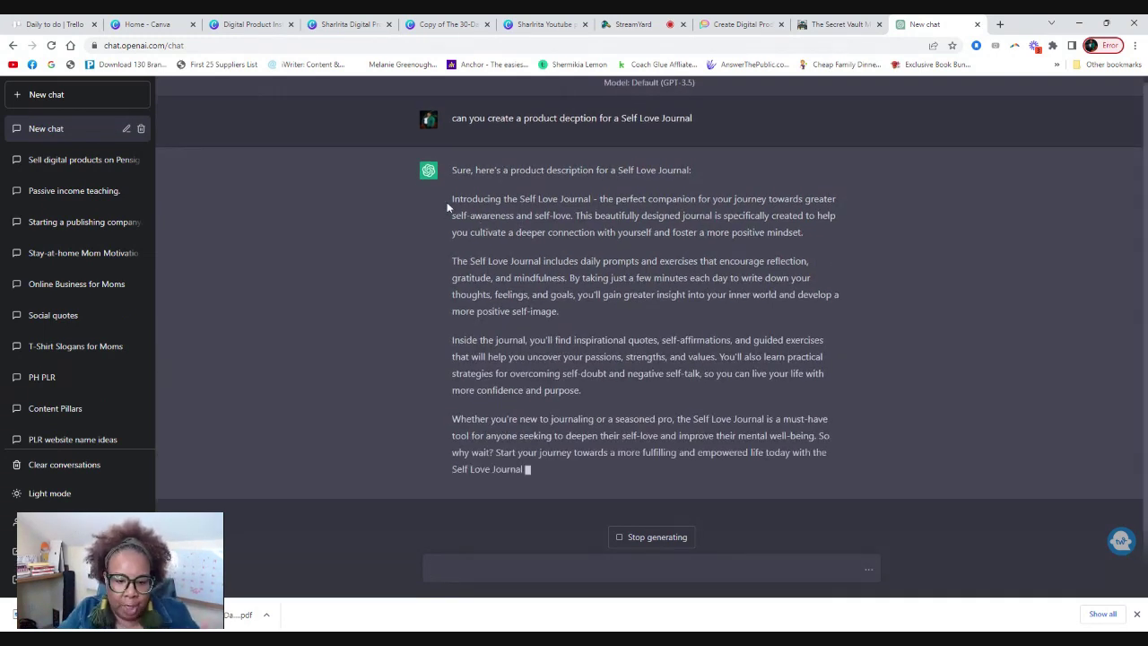
drag(452, 182, 584, 461)
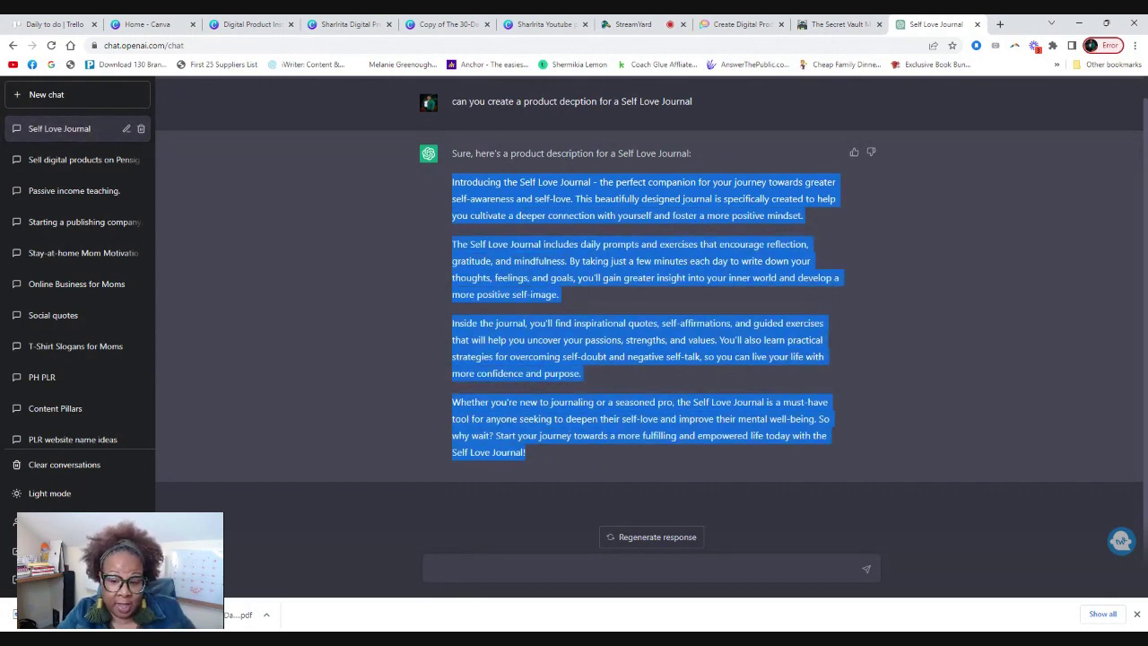
Paste the ChatGPT-written journal description into the checkout form's description field.
click(741, 24)
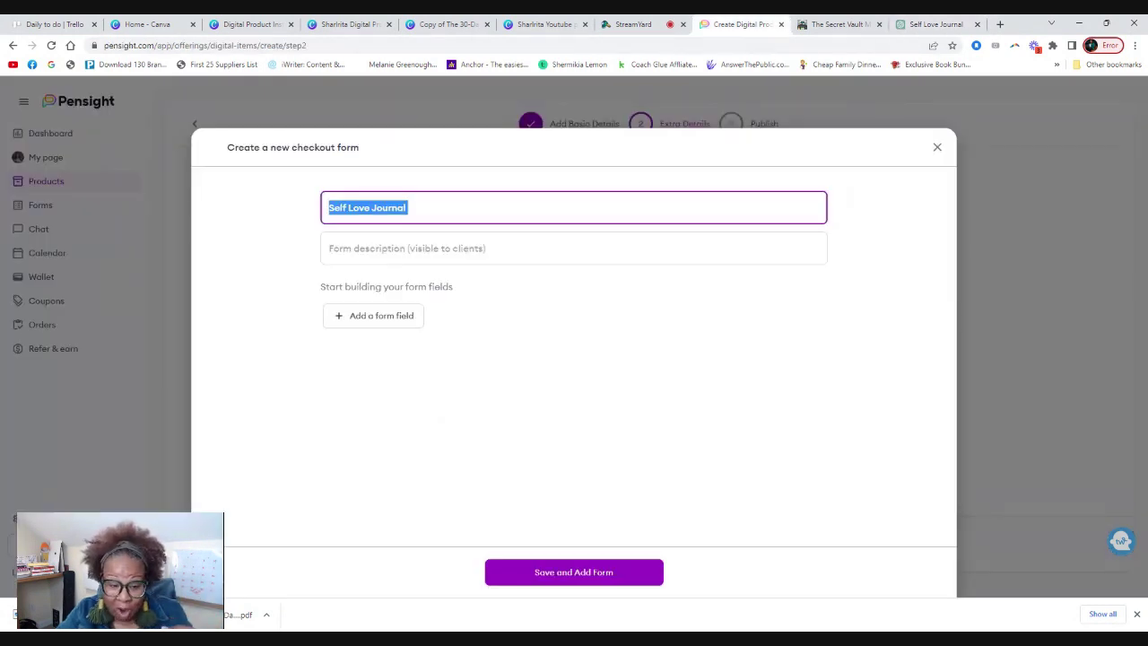
click(574, 249)
key(ctrl+v)
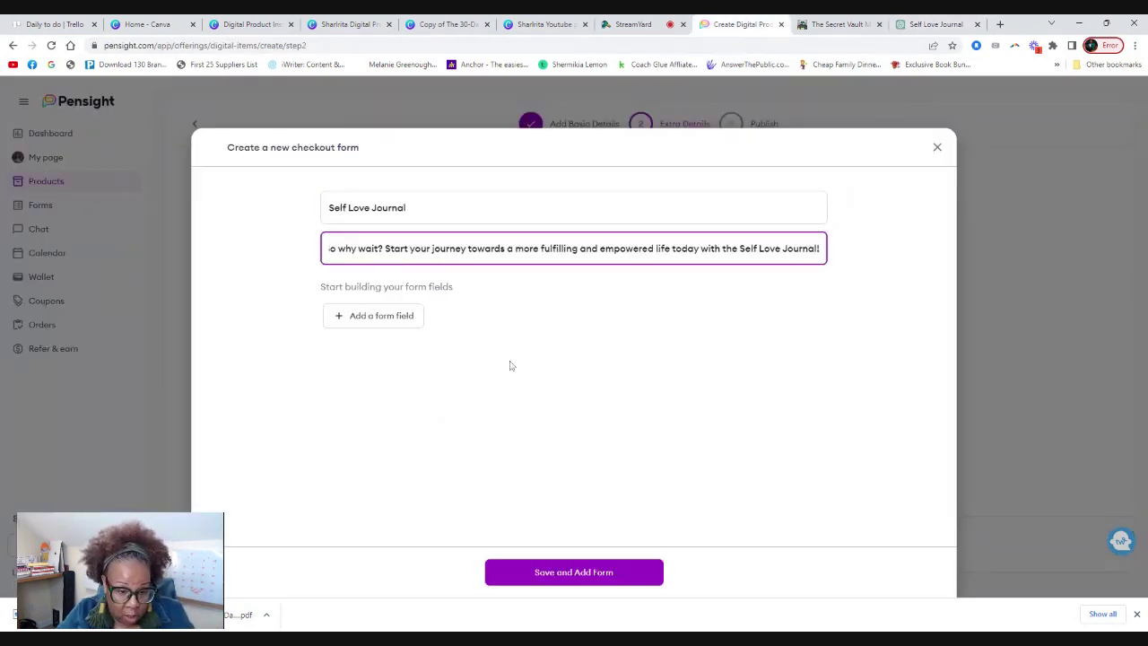
Add a multiple-choice question 'Do you plan to print this journal?' with options yes and no, and save the form.
click(362, 314)
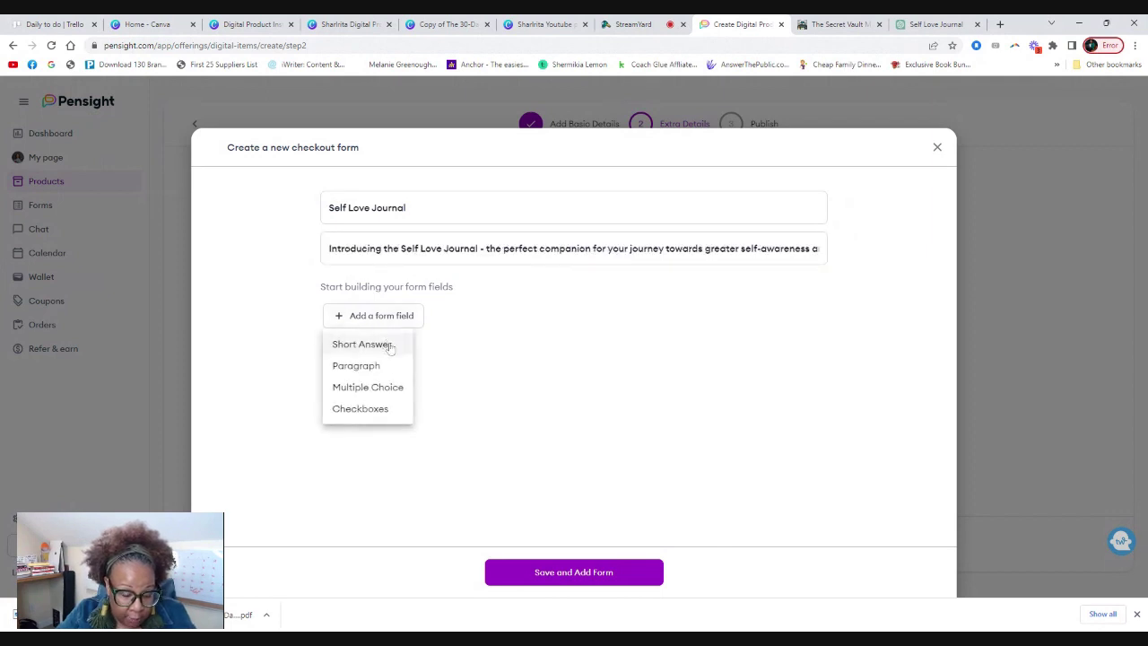
click(368, 387)
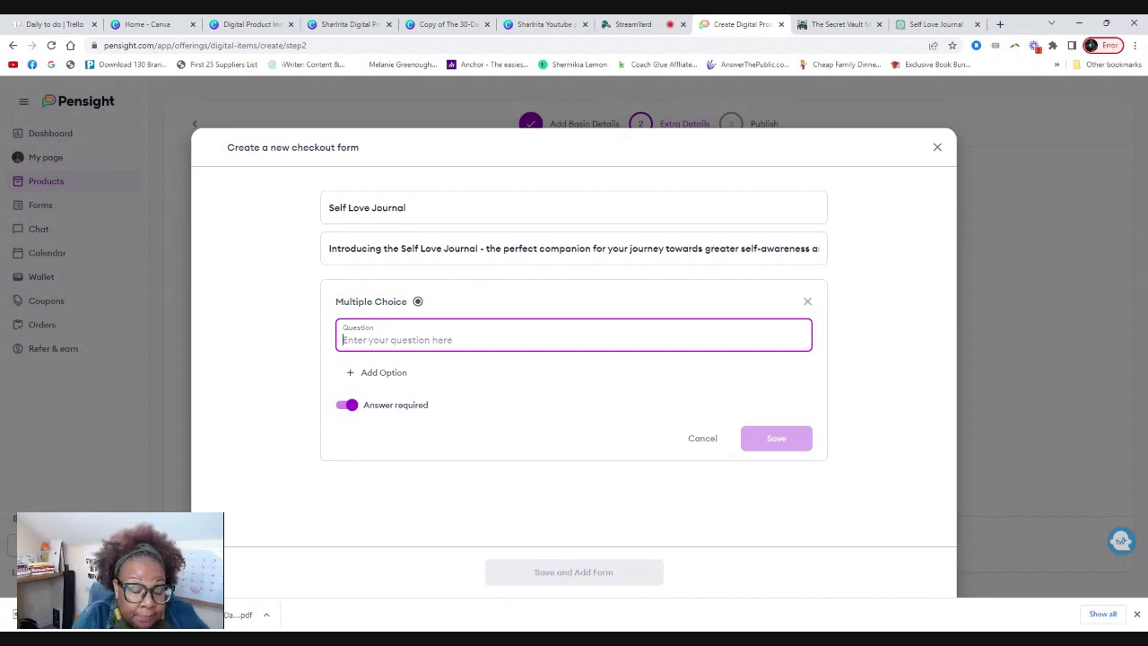
text(Do you plan to print this journal?)
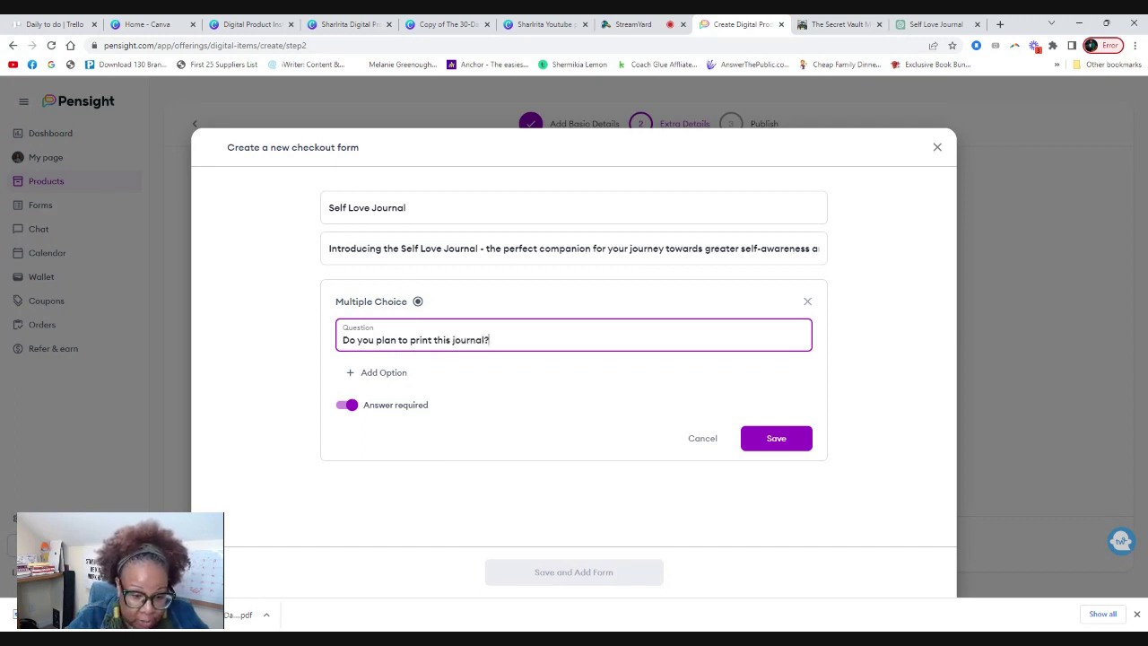
click(377, 374)
text(yes)
click(375, 410)
text(no)
click(772, 517)
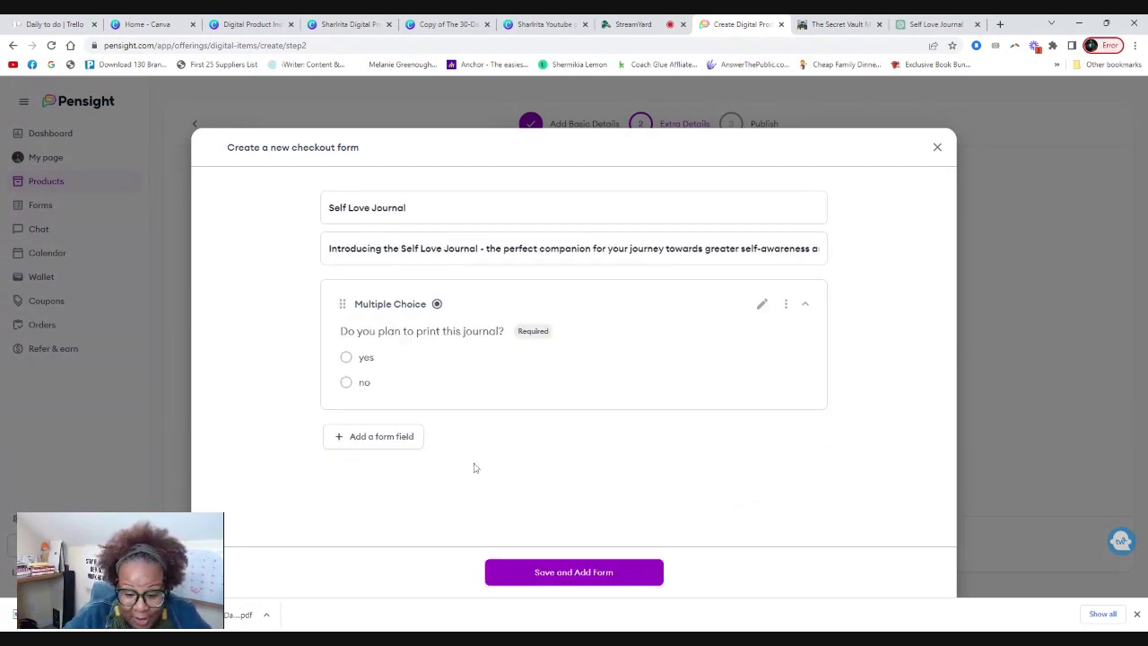
click(570, 579)
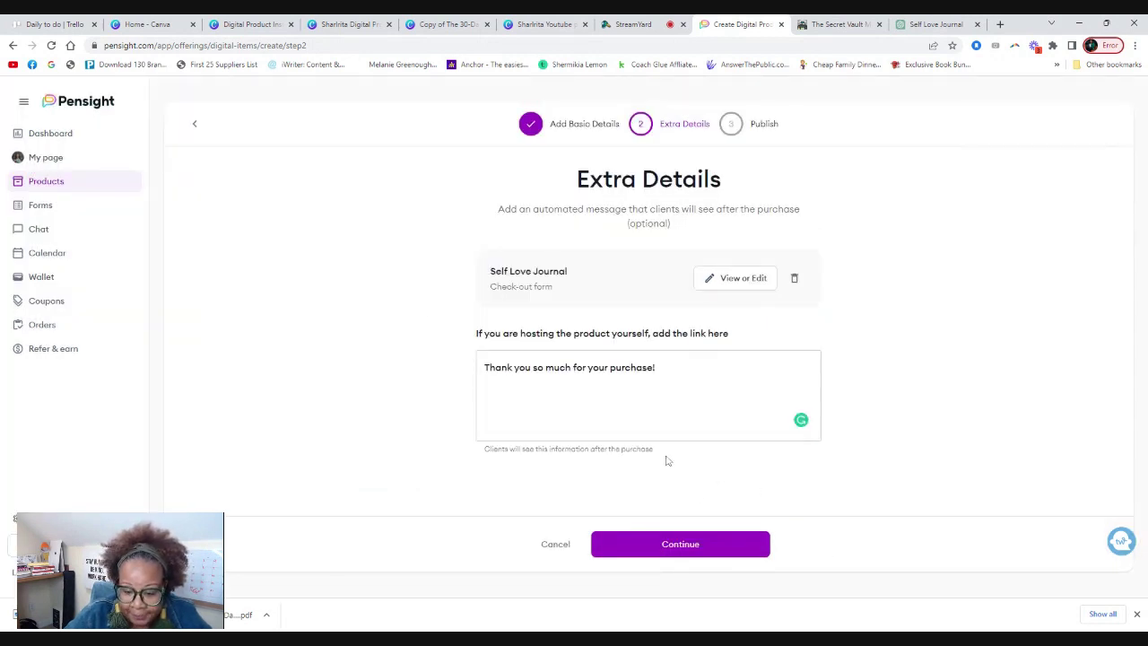
Publish The Self Love Journal as a free public product and preview its live page.
click(689, 545)
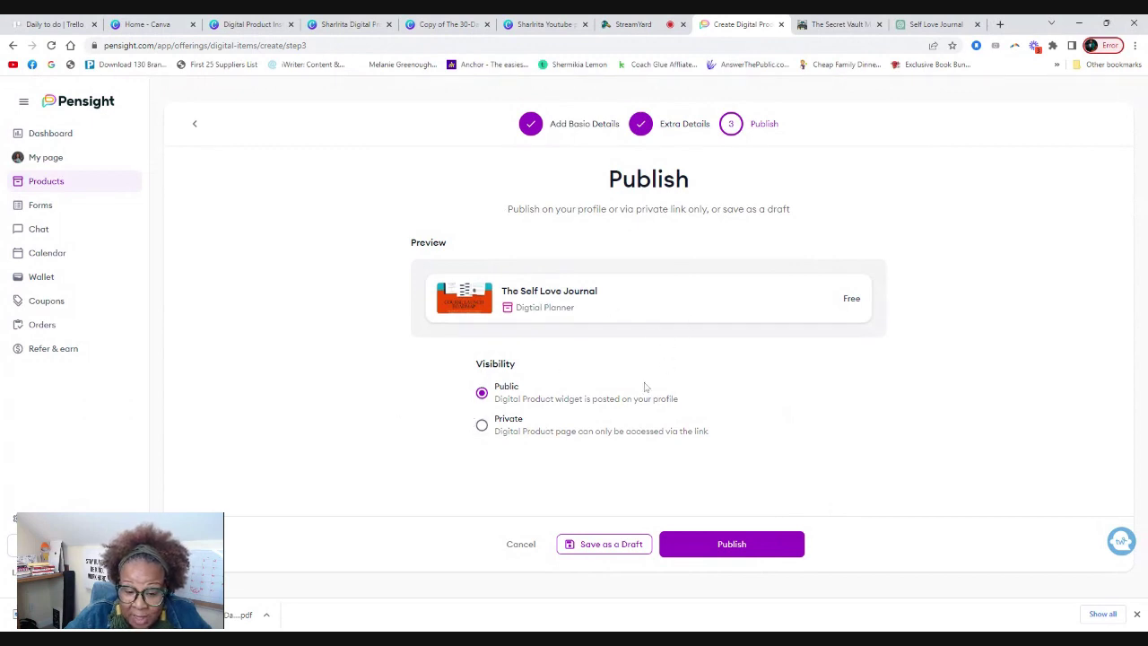
click(736, 544)
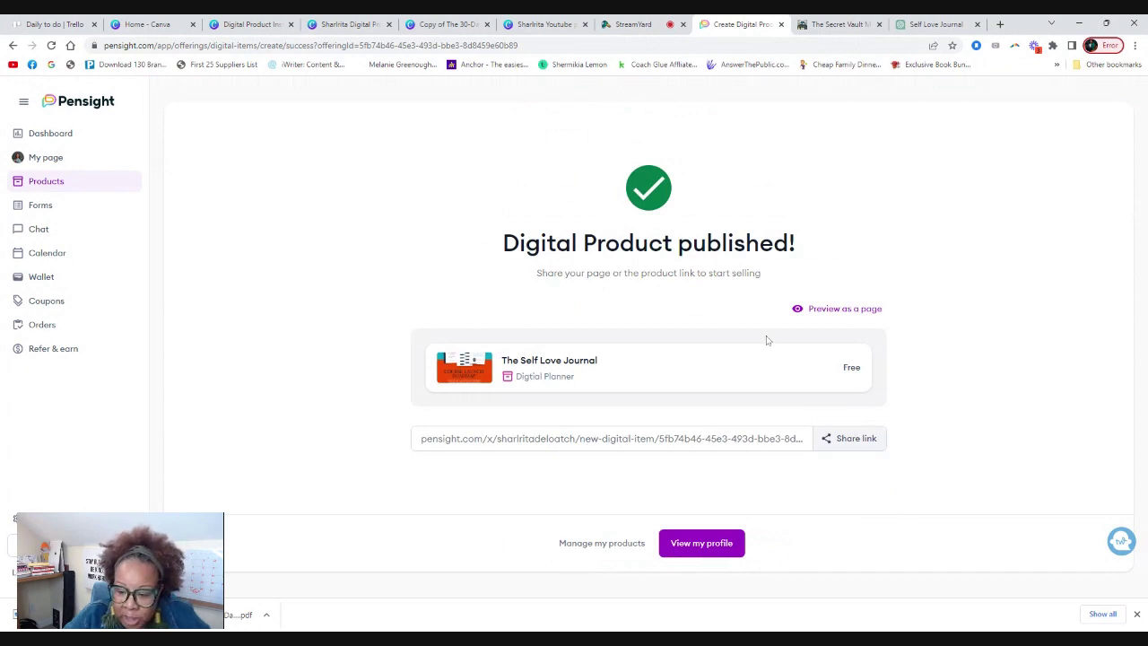
click(830, 317)
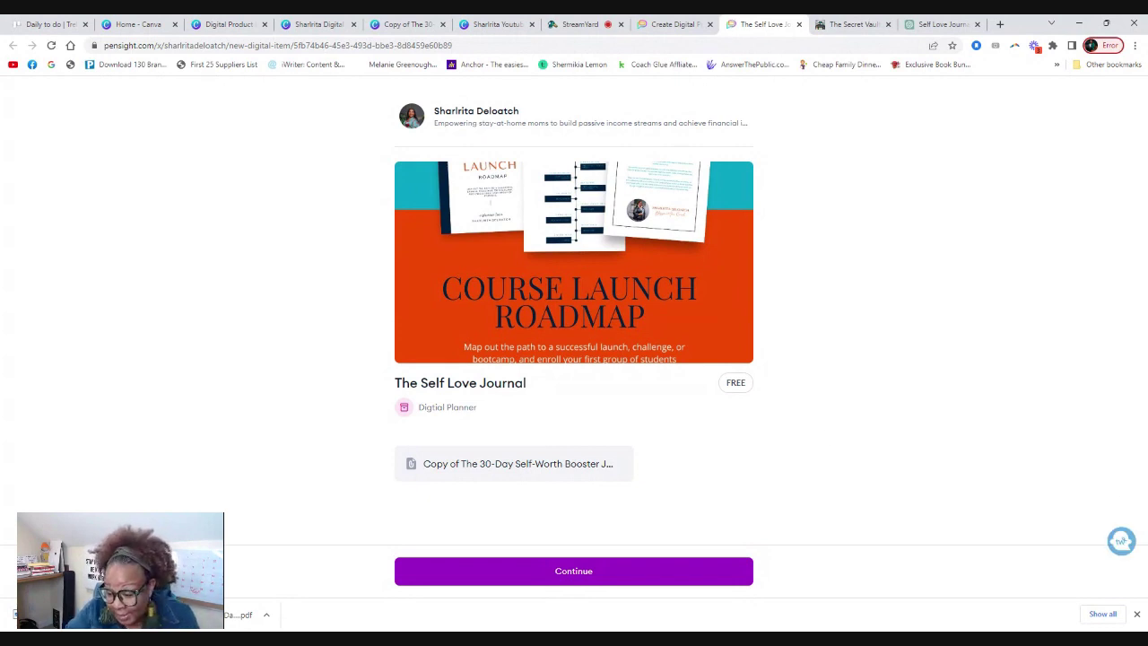
As a visitor, download the journal file and view the checkout form, then return to the creation tab.
click(1137, 614)
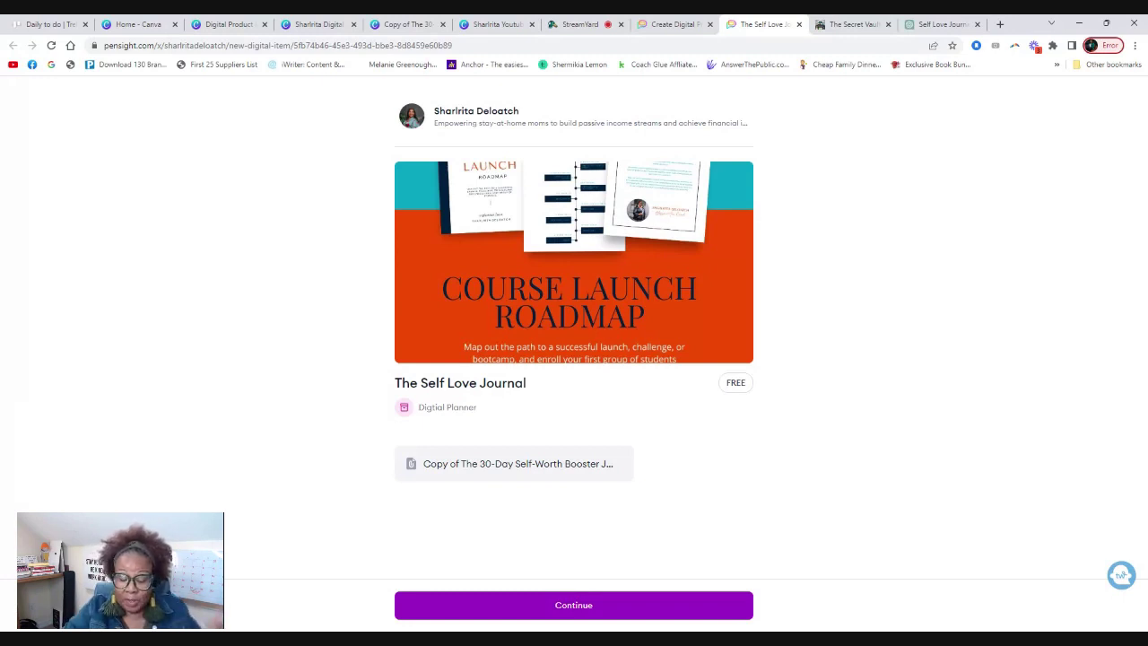
click(490, 464)
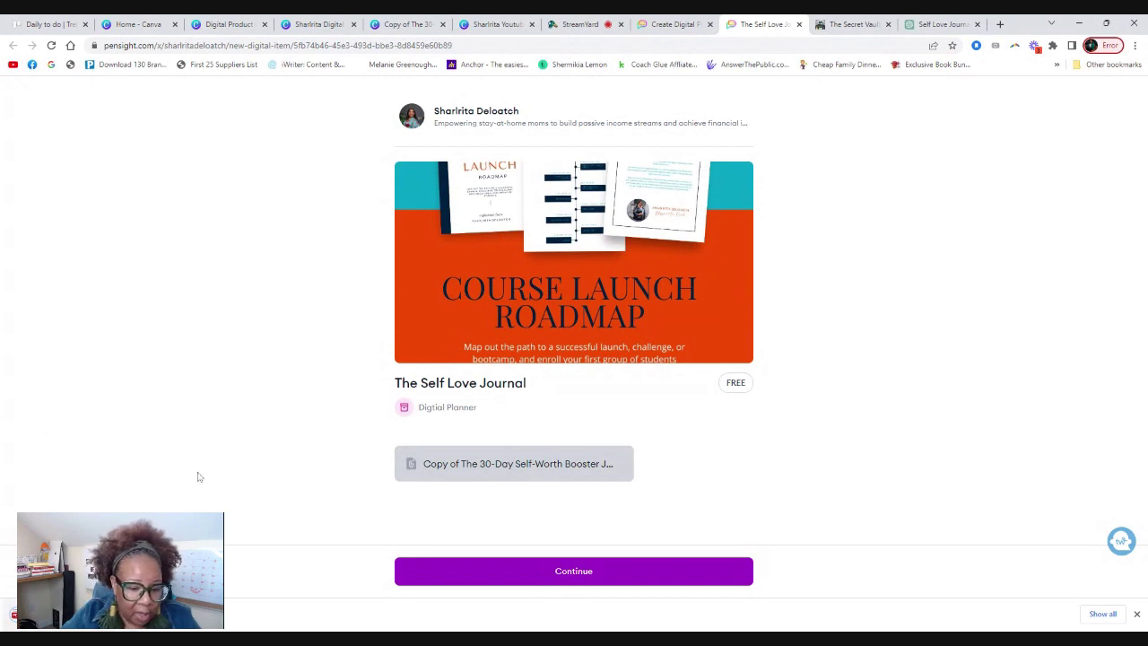
click(580, 575)
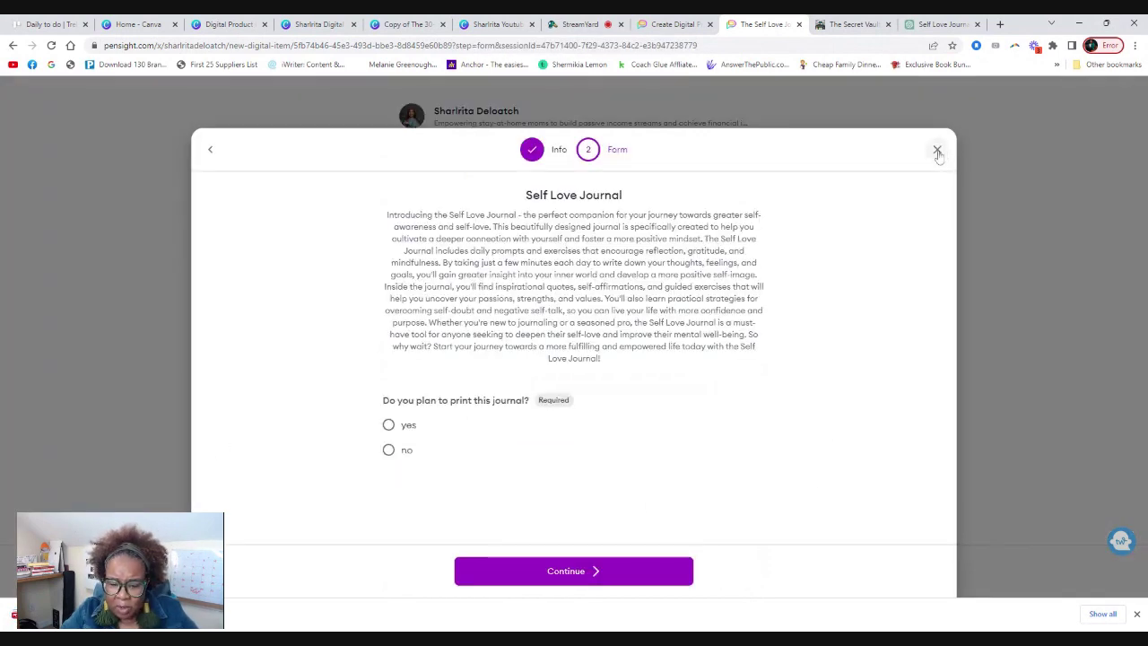
click(937, 153)
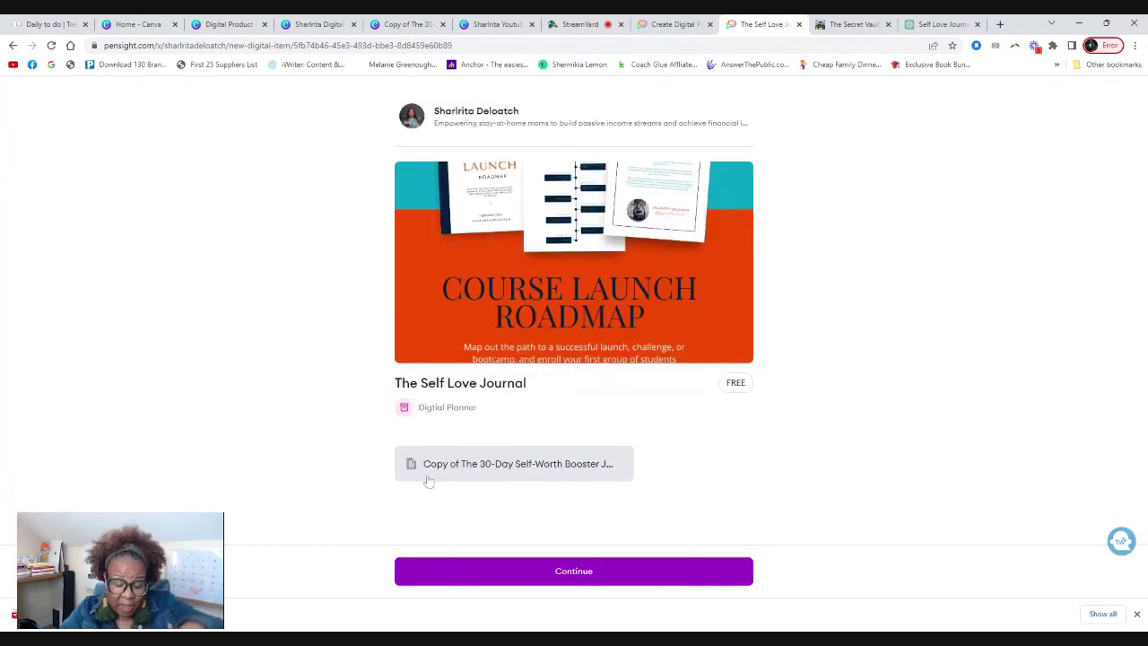
click(666, 25)
View the profile page as a visitor and open The Self Love Journal product.
click(49, 133)
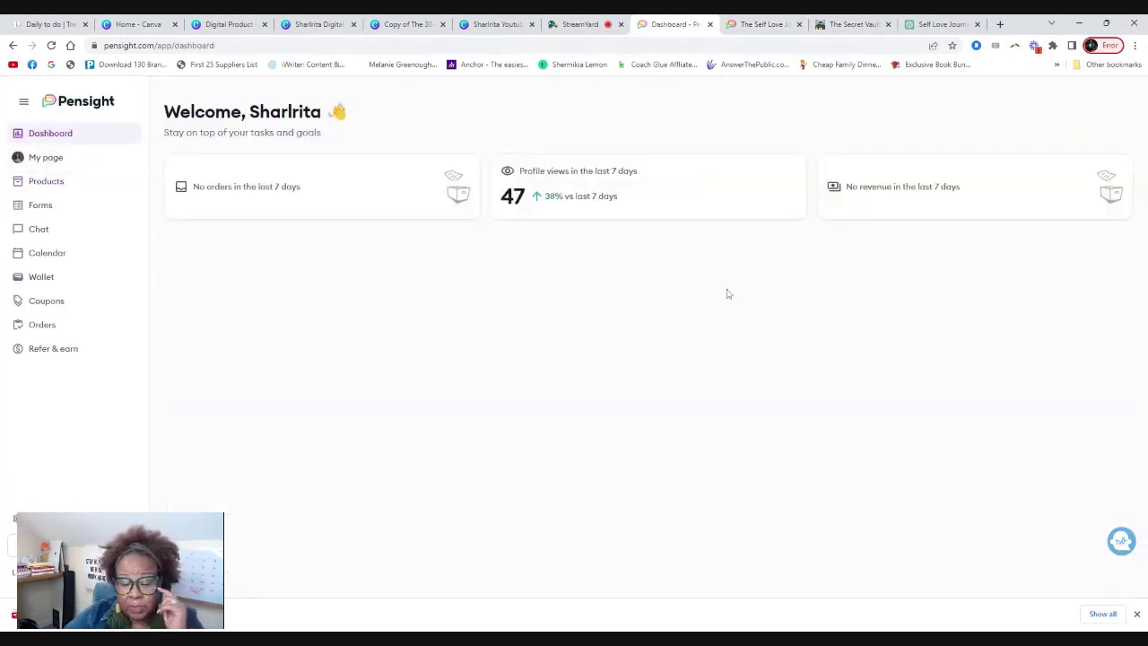
click(38, 133)
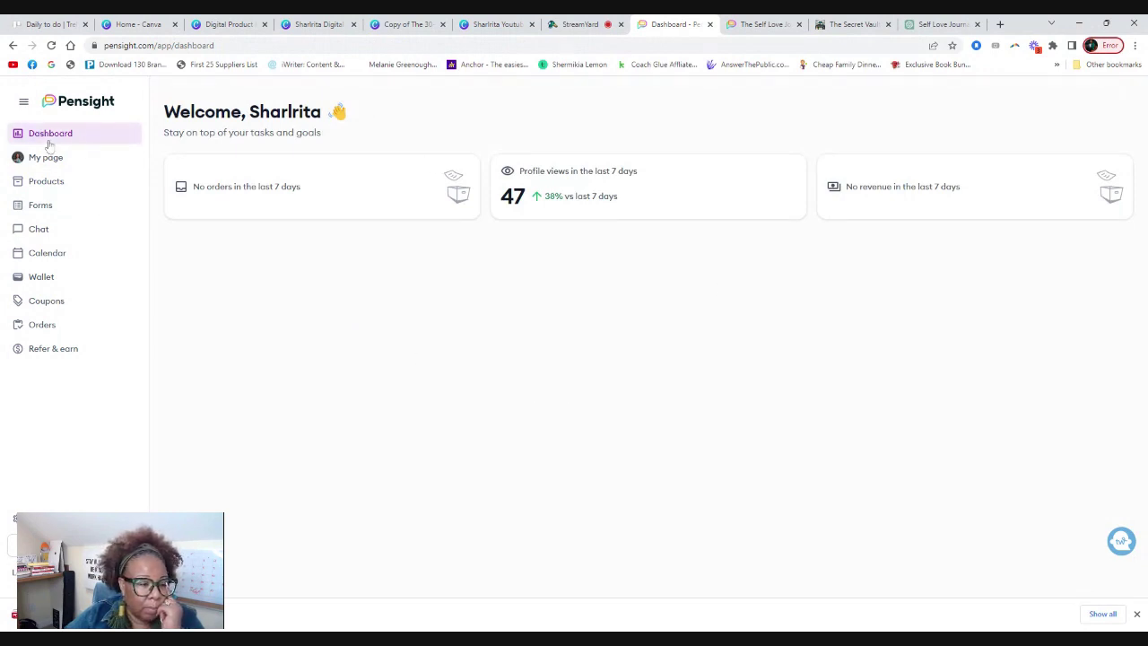
click(48, 158)
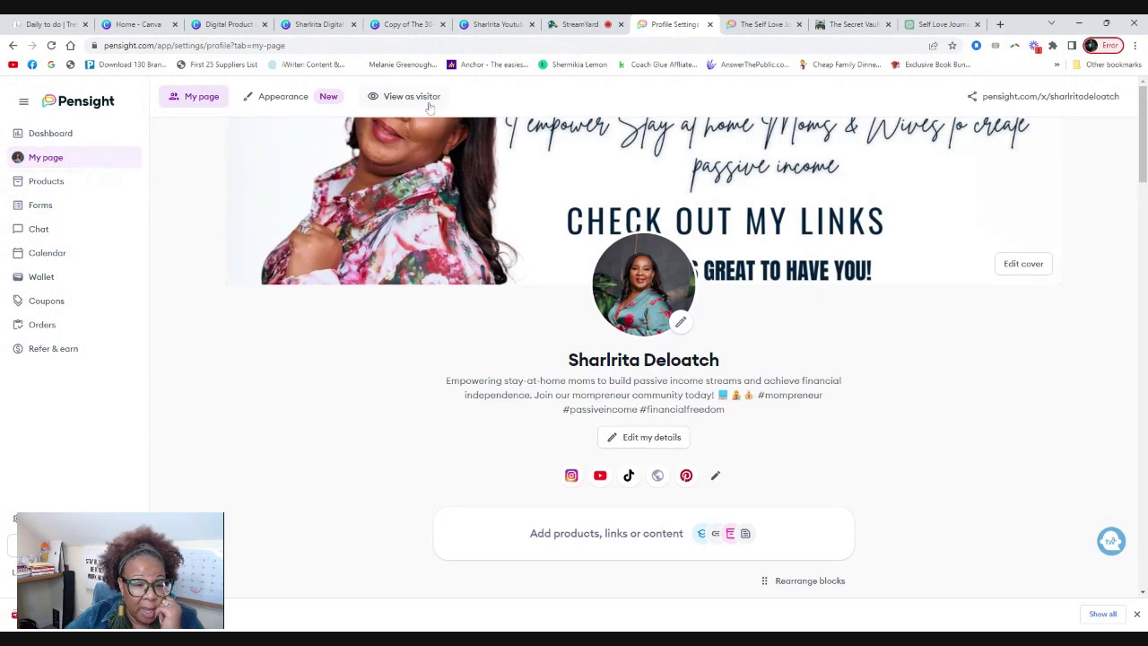
click(414, 97)
scroll(673, 296, down, 3)
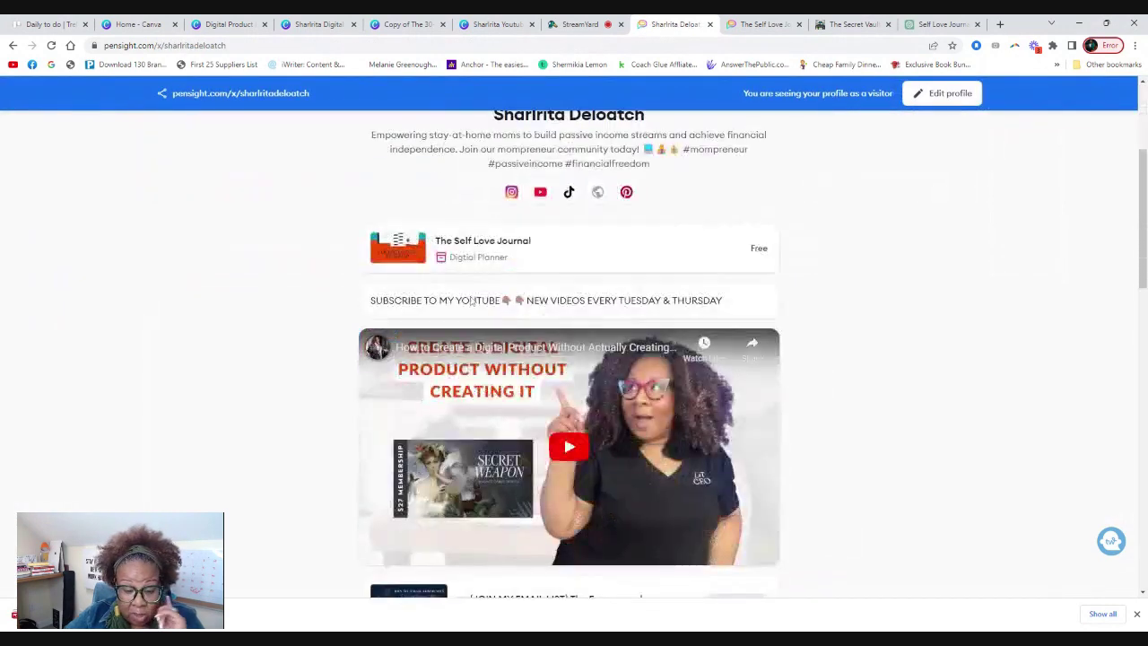
click(565, 248)
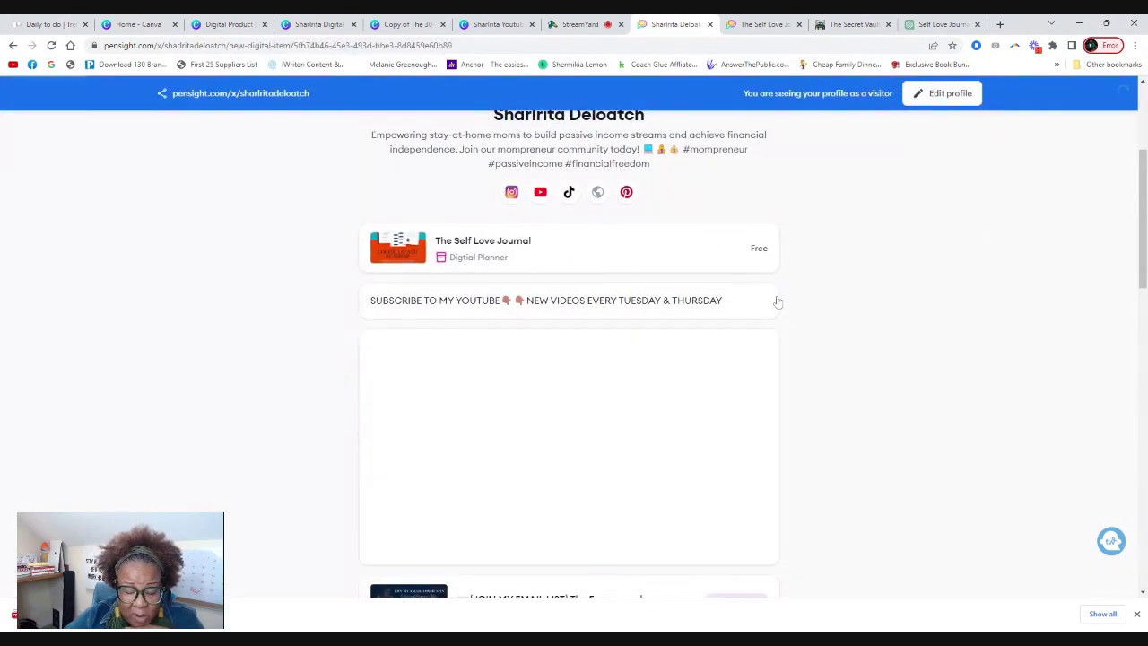
Claim the journal, answering yes to the print question, then return to editing the profile.
scroll(619, 309, down, 1)
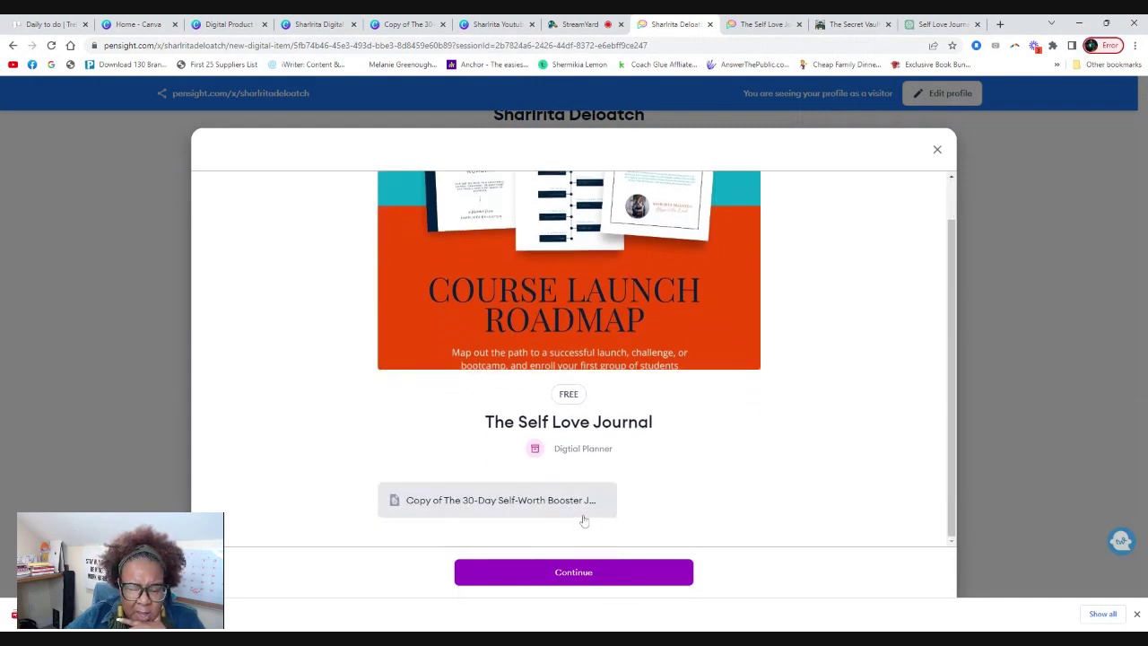
click(586, 577)
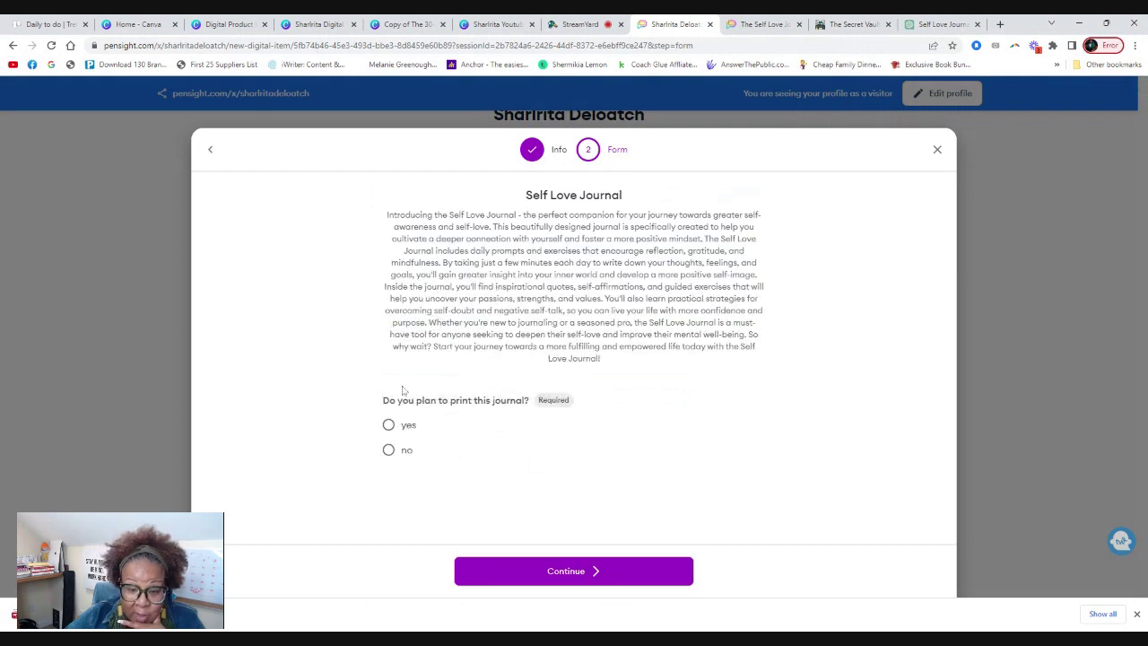
click(389, 425)
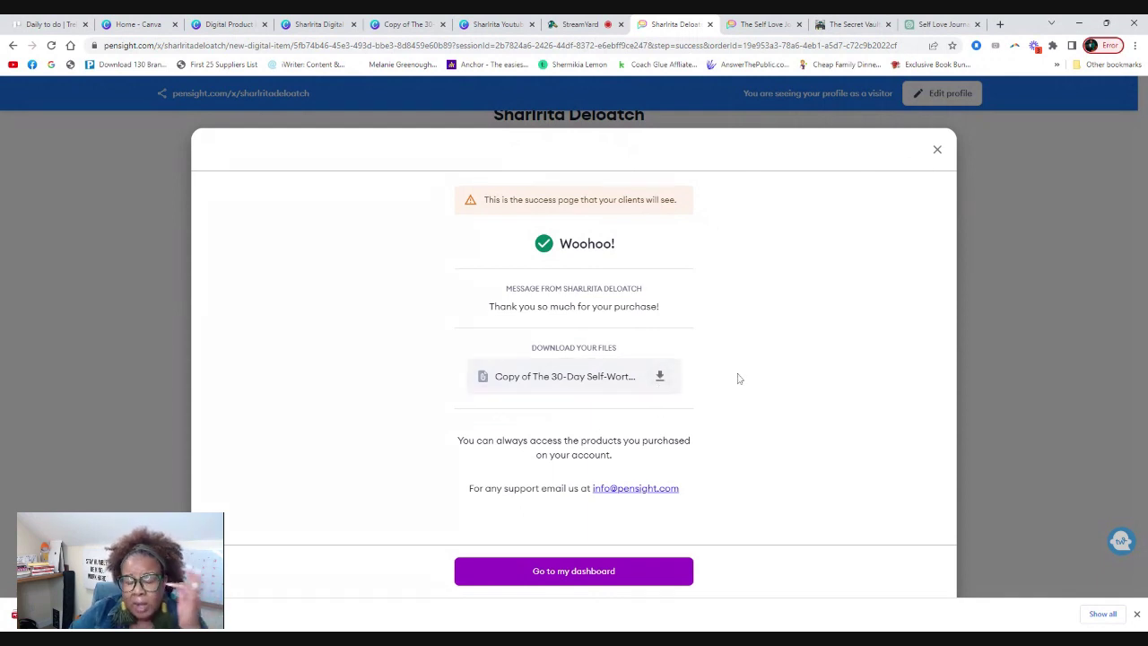
click(937, 148)
scroll(401, 429, up, 3)
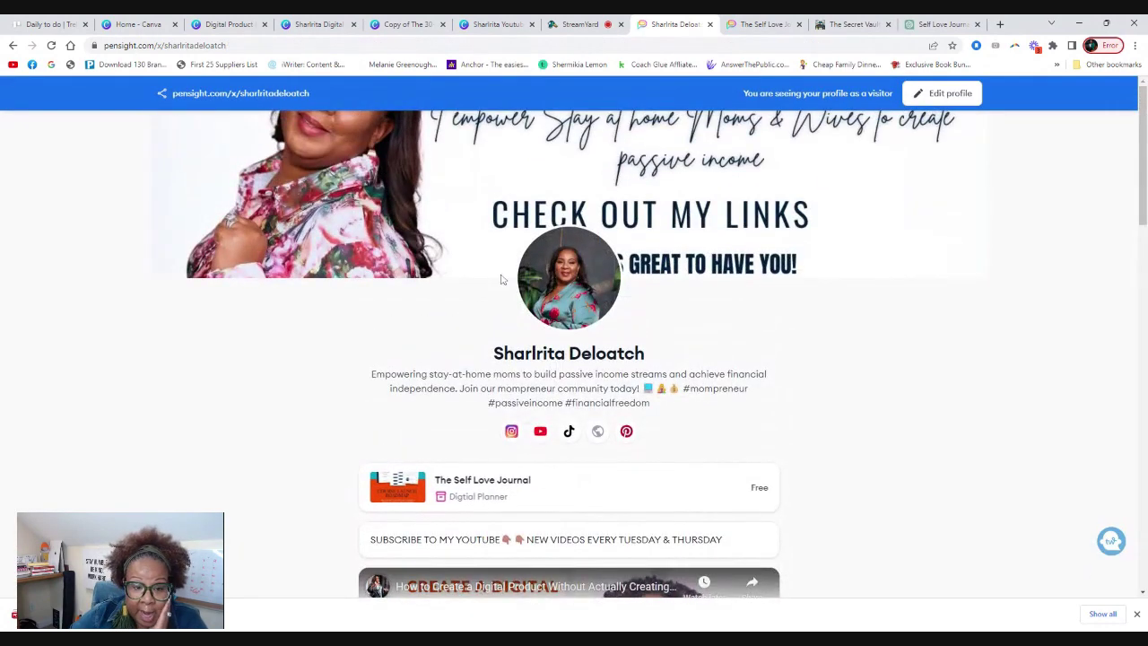
click(936, 100)
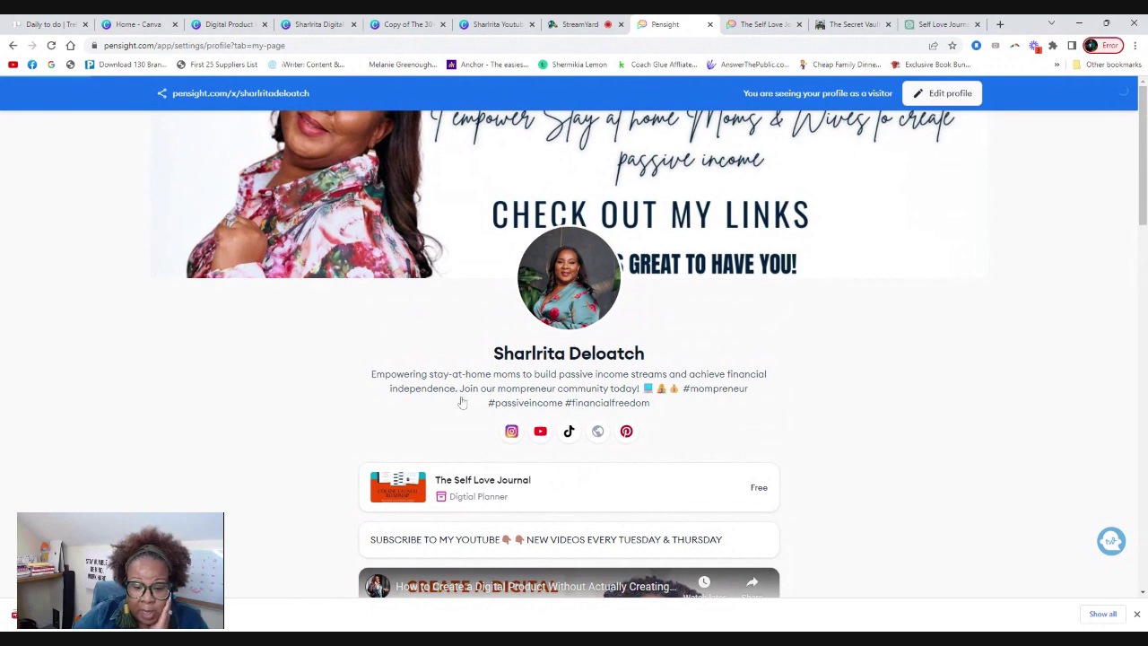
Open The Self Love Journal for editing and replace its cover image, accepting the crop.
scroll(440, 375, down, 3)
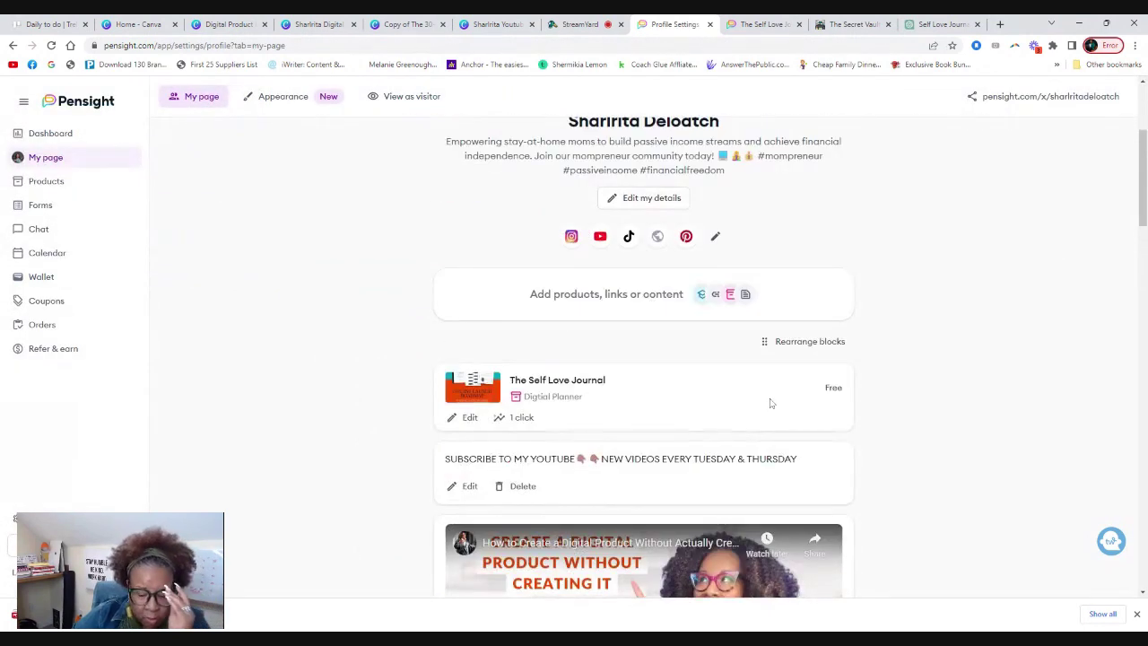
click(465, 418)
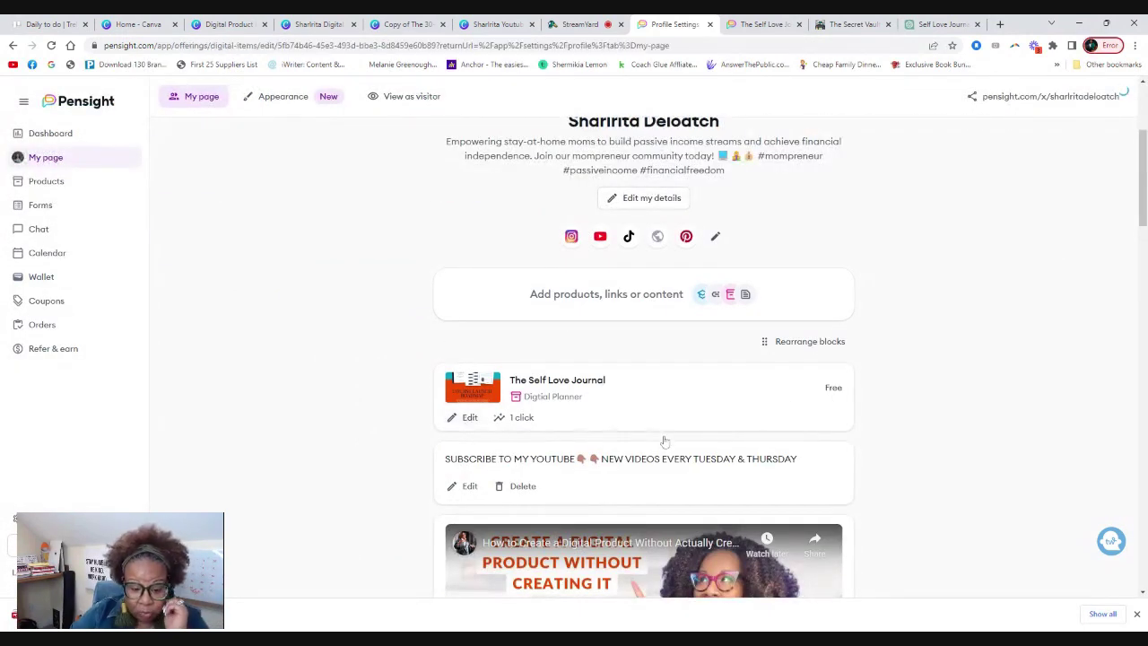
scroll(628, 287, down, 8)
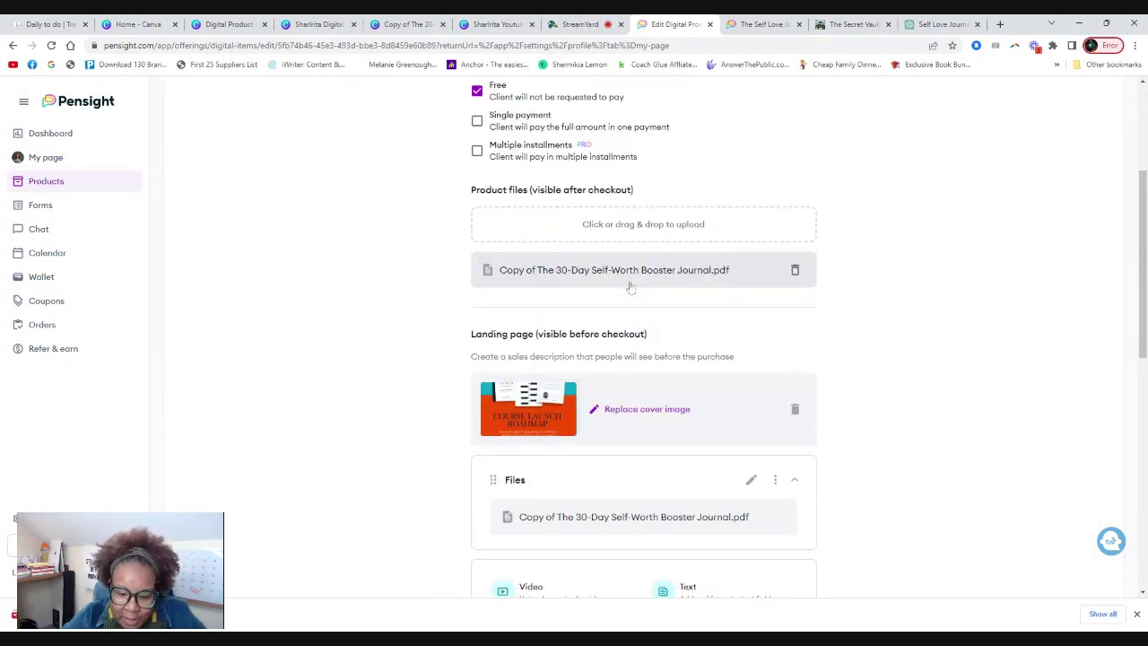
scroll(606, 299, down, 3)
scroll(641, 385, up, 5)
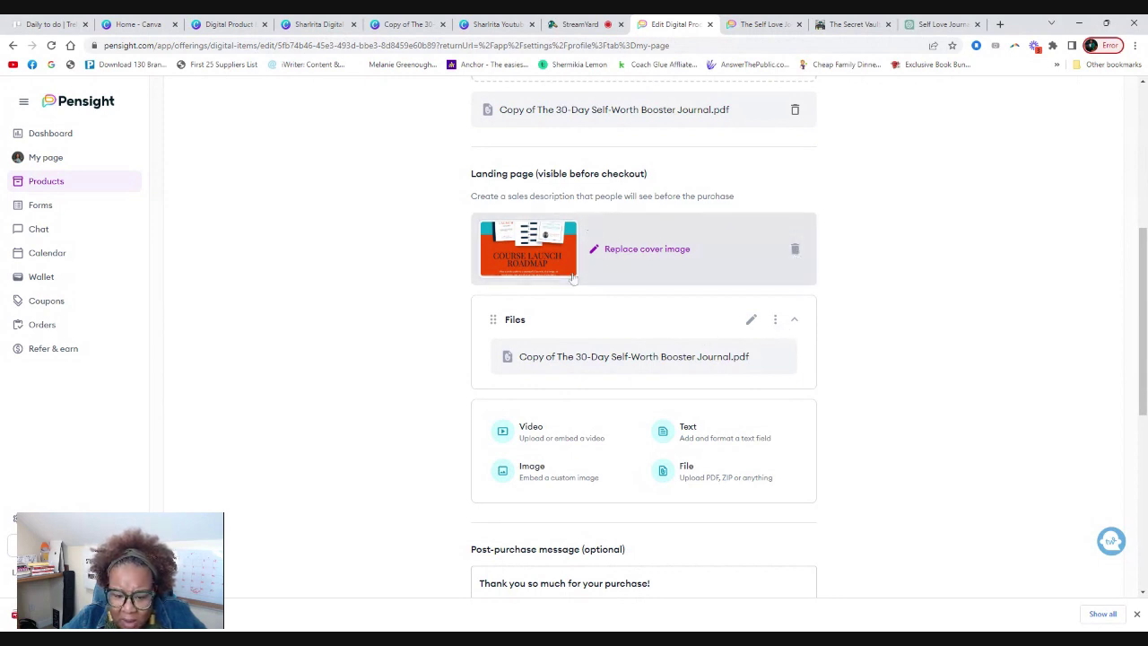
scroll(628, 333, down, 1)
scroll(756, 269, down, 1)
scroll(749, 269, up, 3)
click(796, 310)
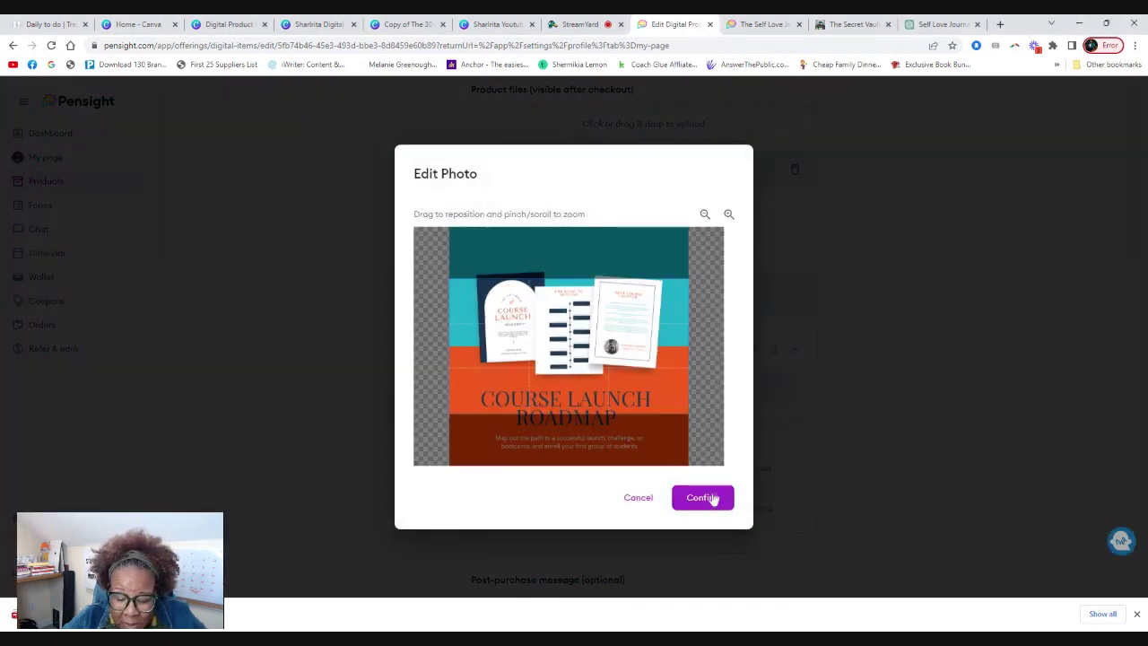
click(705, 497)
Remove the PDF from Product files and save the product changes.
scroll(552, 196, up, 2)
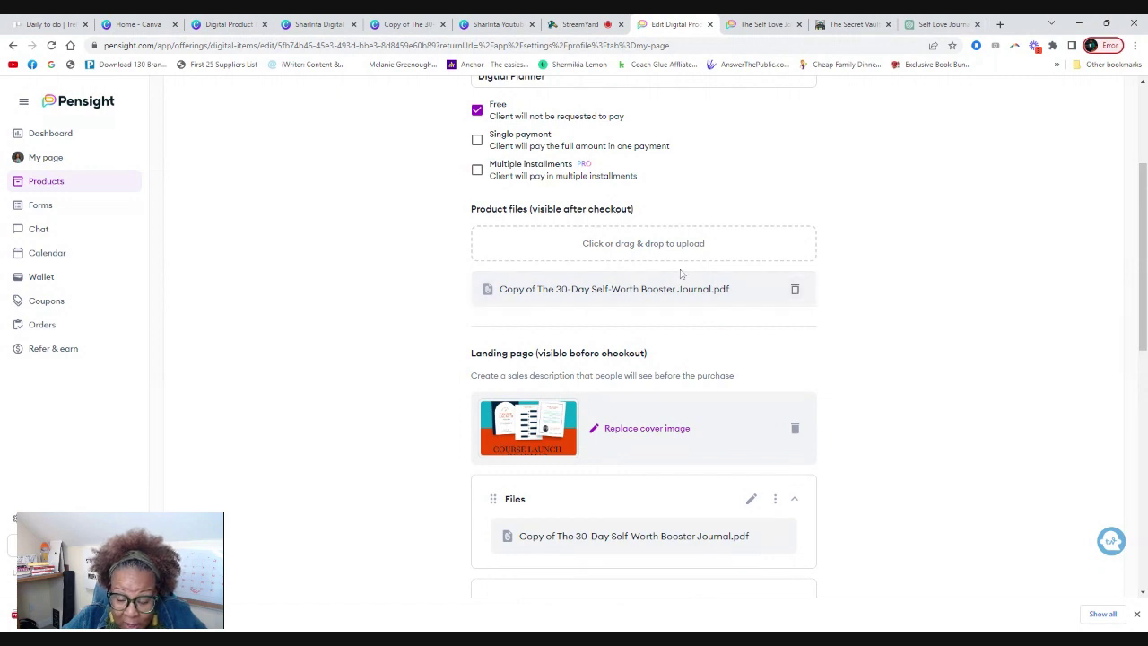
click(795, 289)
scroll(643, 357, down, 3)
scroll(646, 395, down, 4)
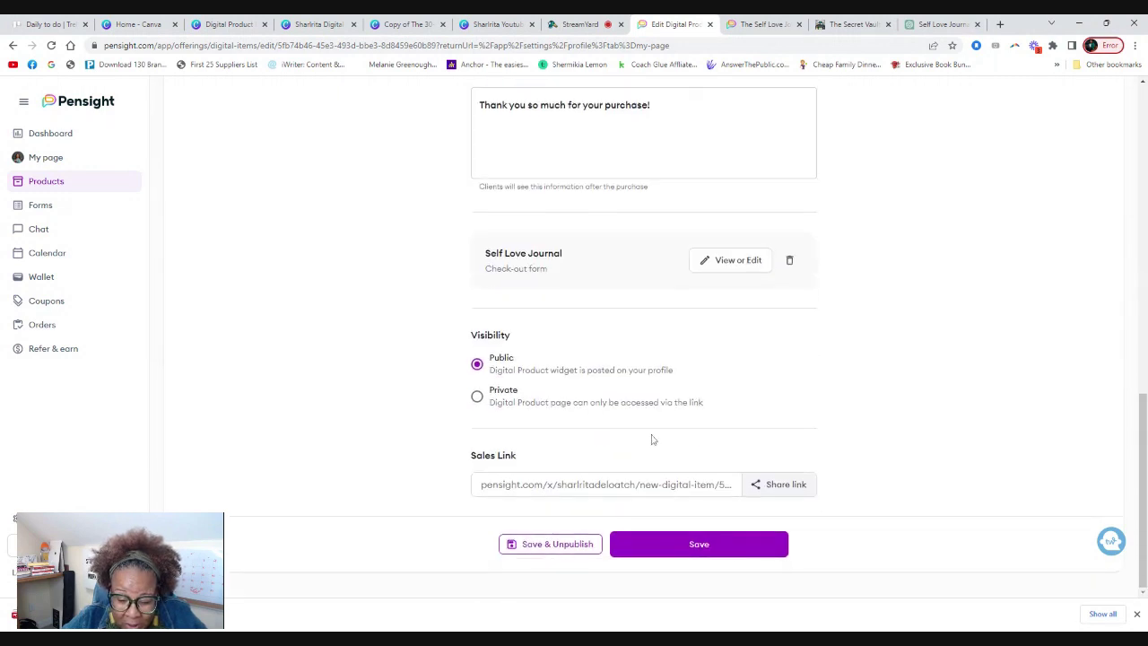
click(700, 539)
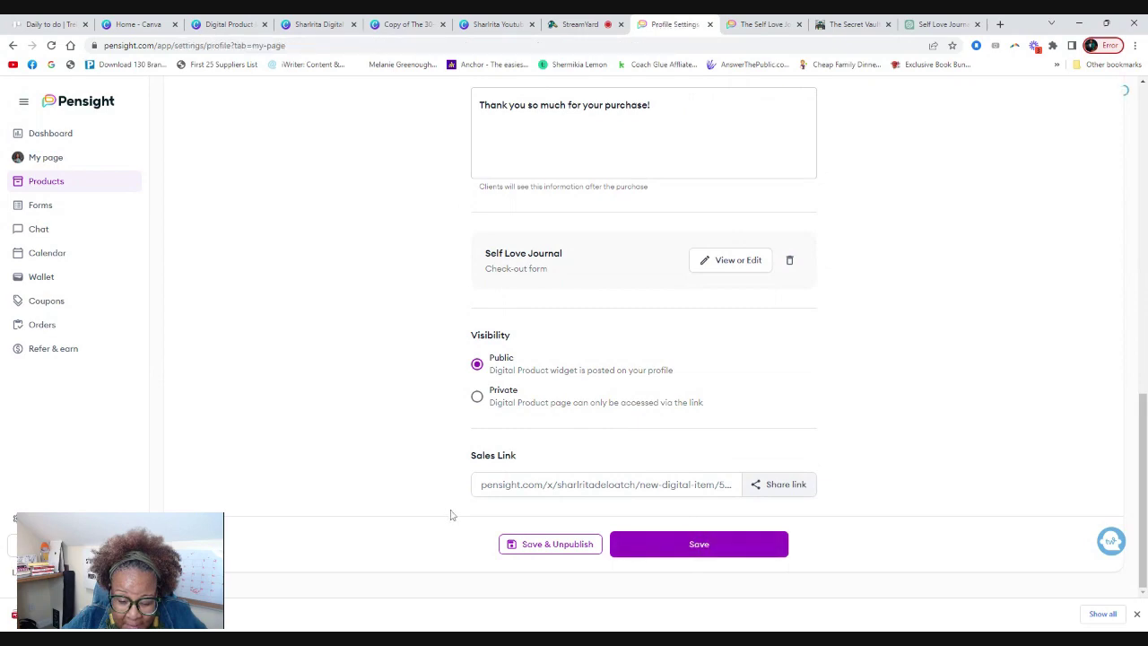
Reopen The Self Love Journal's edit page and scroll down to its checkout form.
scroll(453, 515, down, 3)
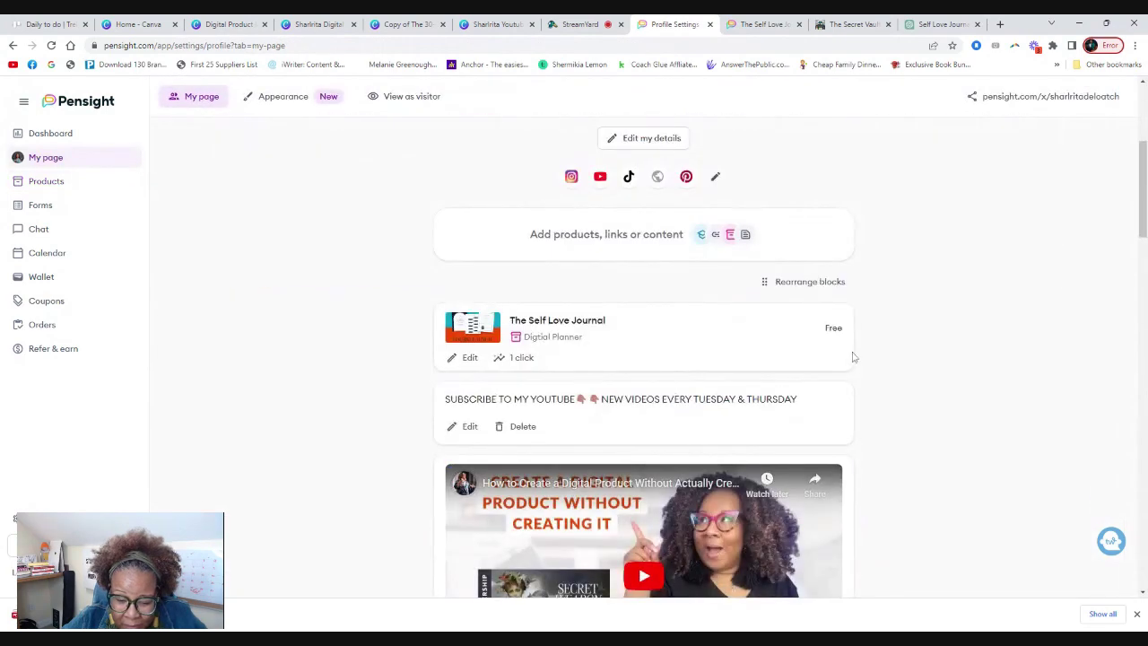
click(470, 358)
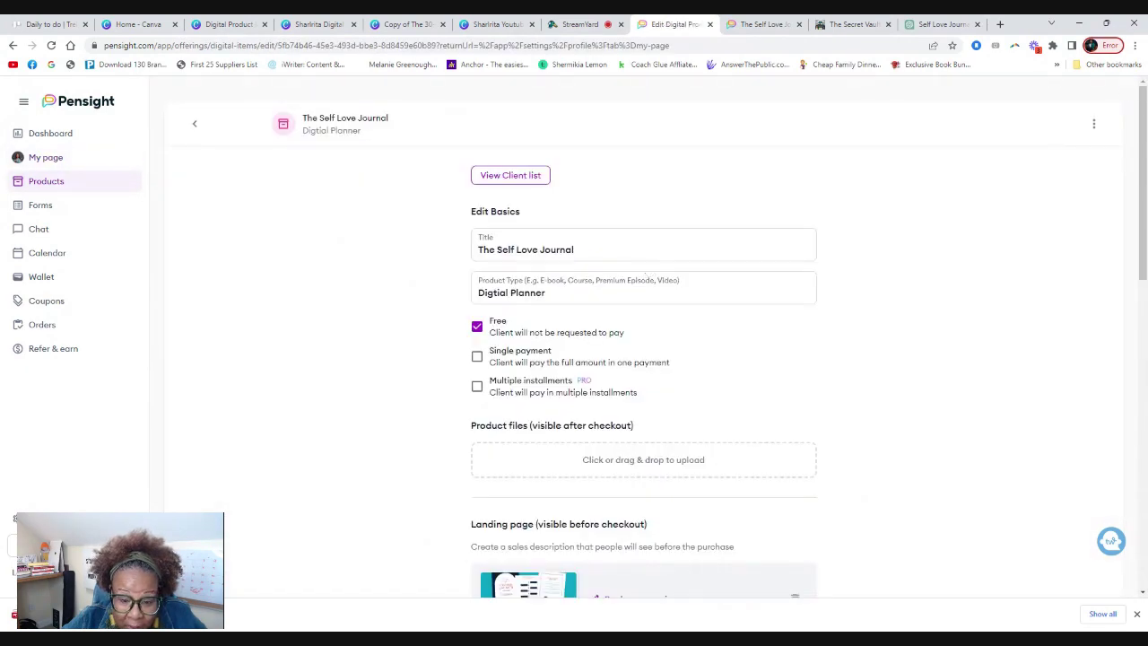
scroll(650, 269, down, 1)
scroll(466, 282, down, 3)
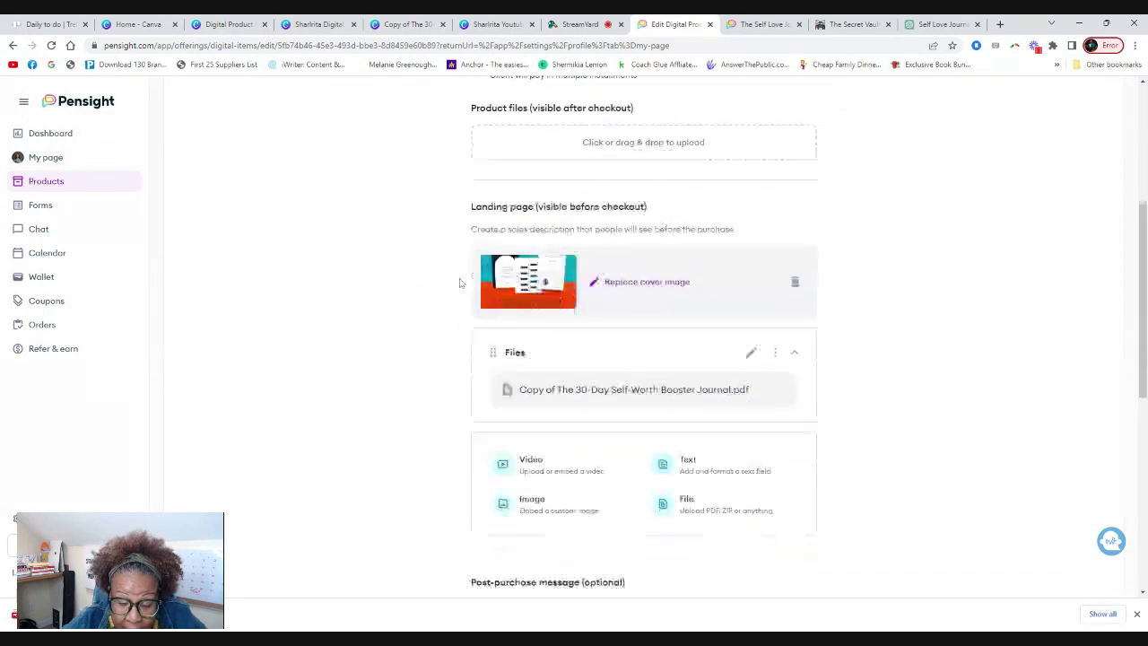
scroll(457, 289, down, 3)
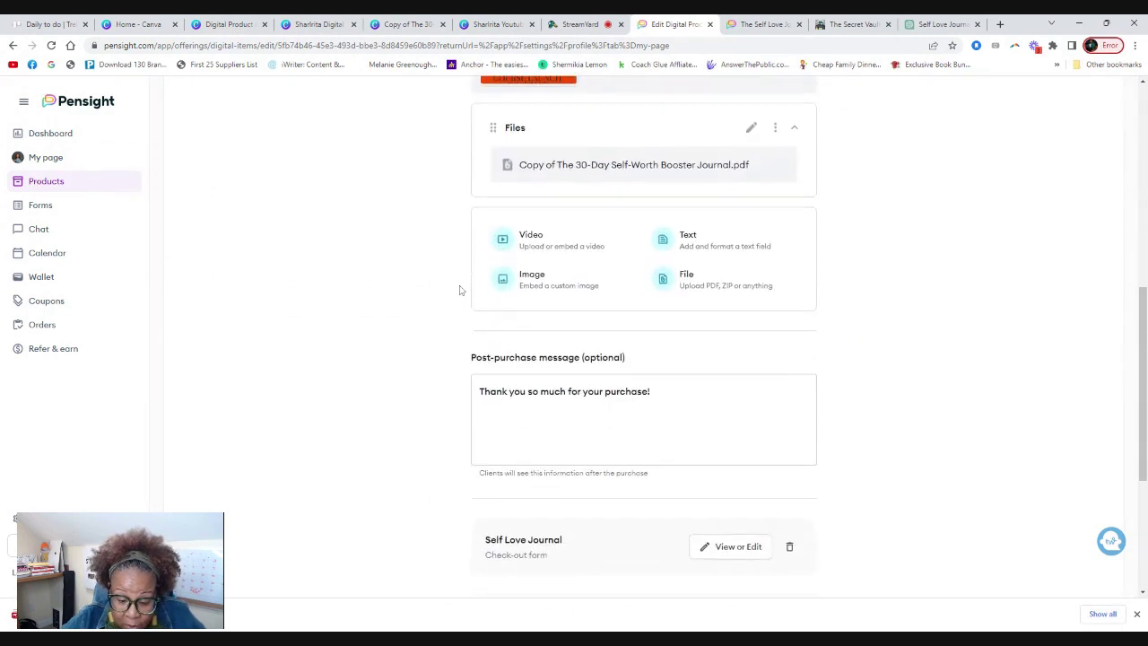
scroll(460, 289, down, 1)
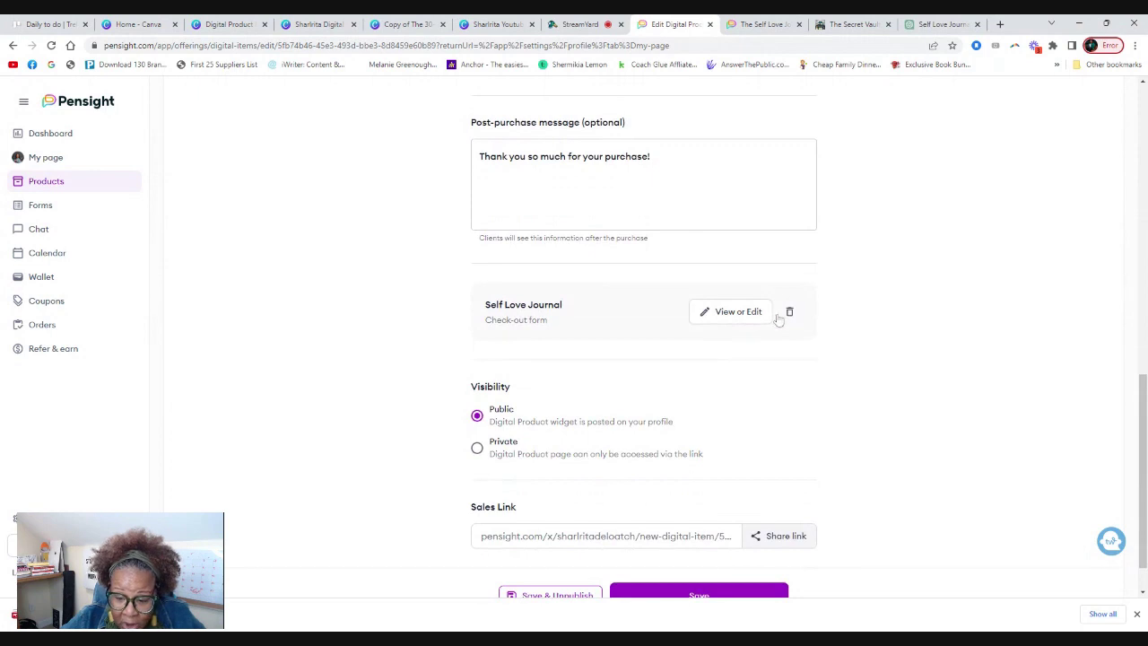
Add a 'First Name' short-answer question and move it above the print question.
click(757, 312)
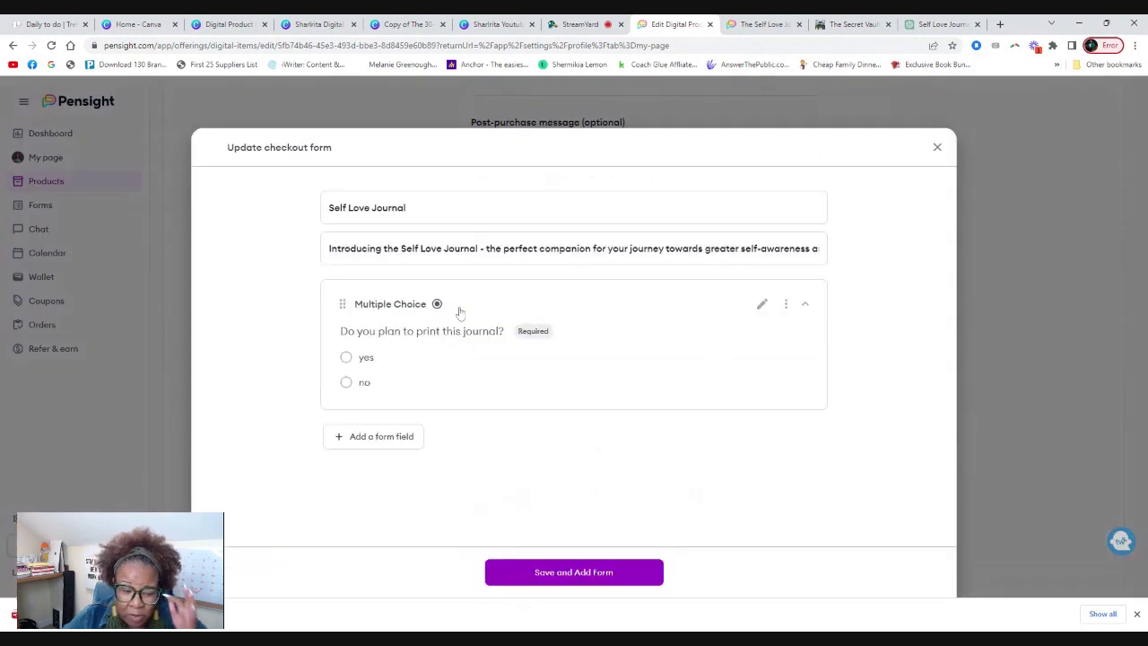
click(391, 443)
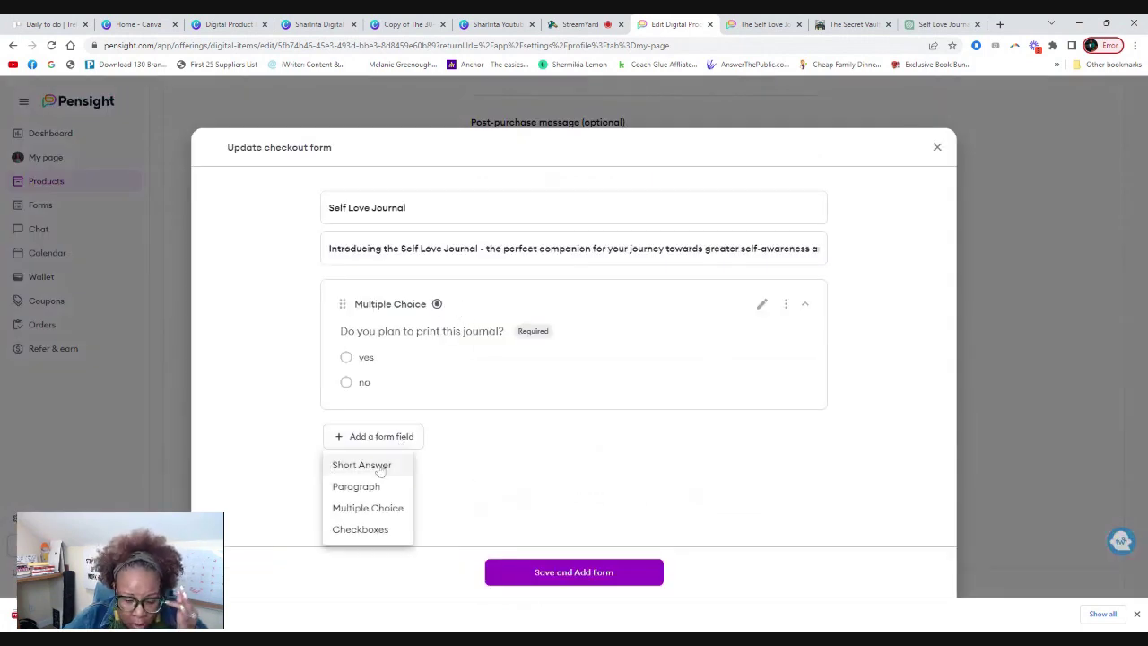
click(380, 467)
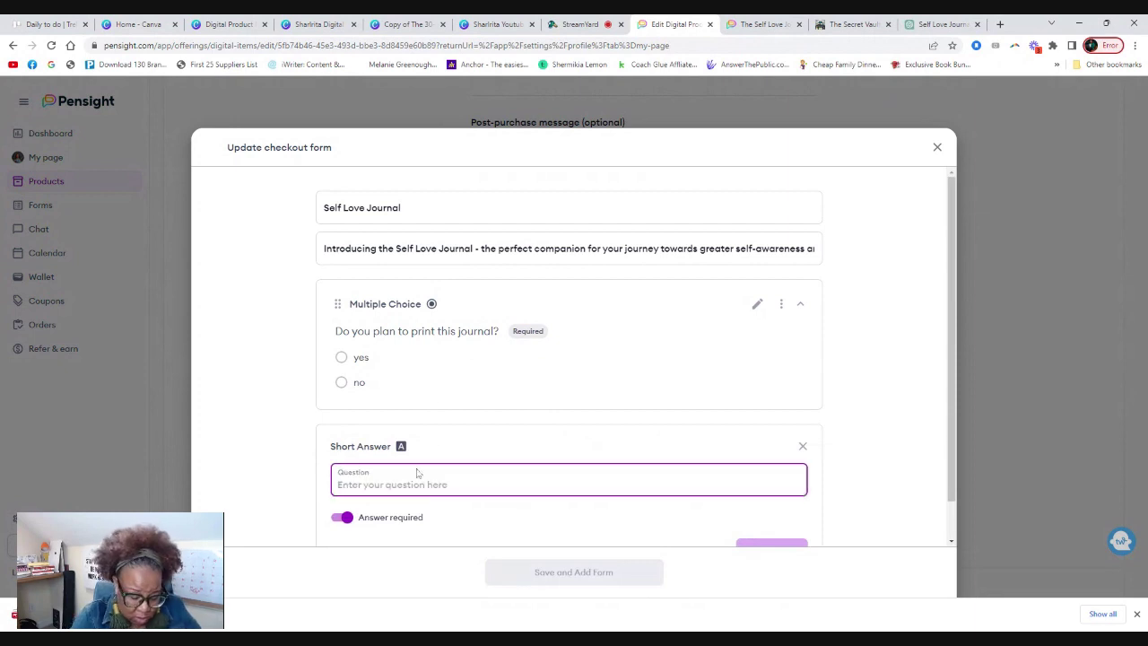
text(Shar)
key(BackSpace)
key(BackSpace)
text(Wha)
key(BackSpace)
key(BackSpace)
key(BackSpace)
text(First Name)
scroll(466, 498, down, 1)
click(772, 507)
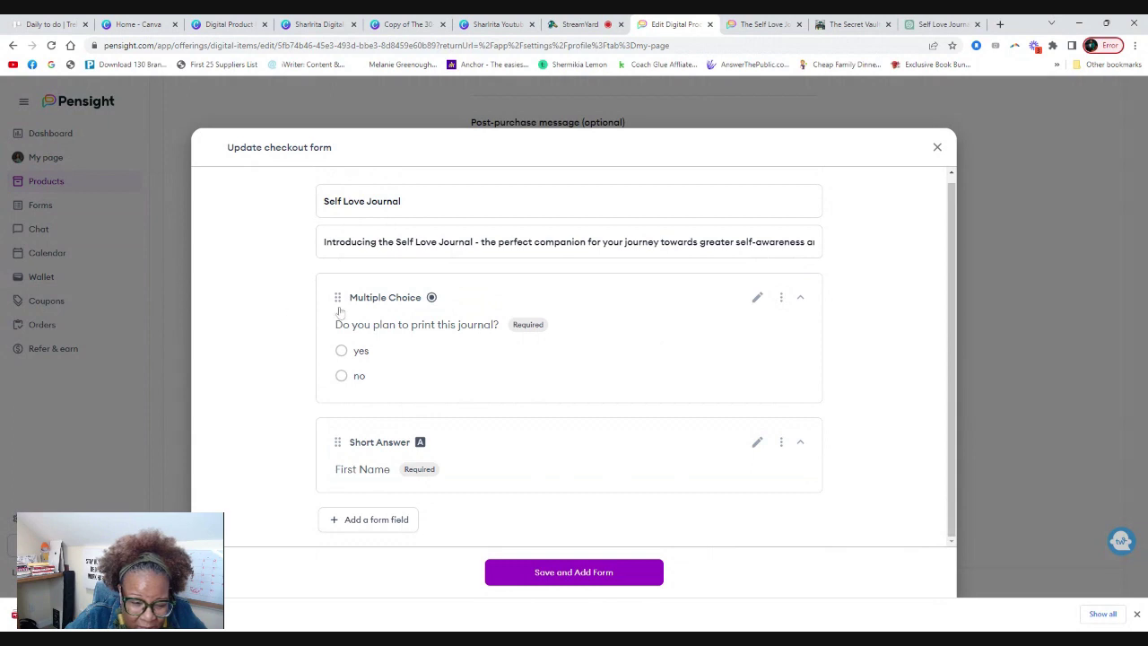
drag(338, 299, 381, 395)
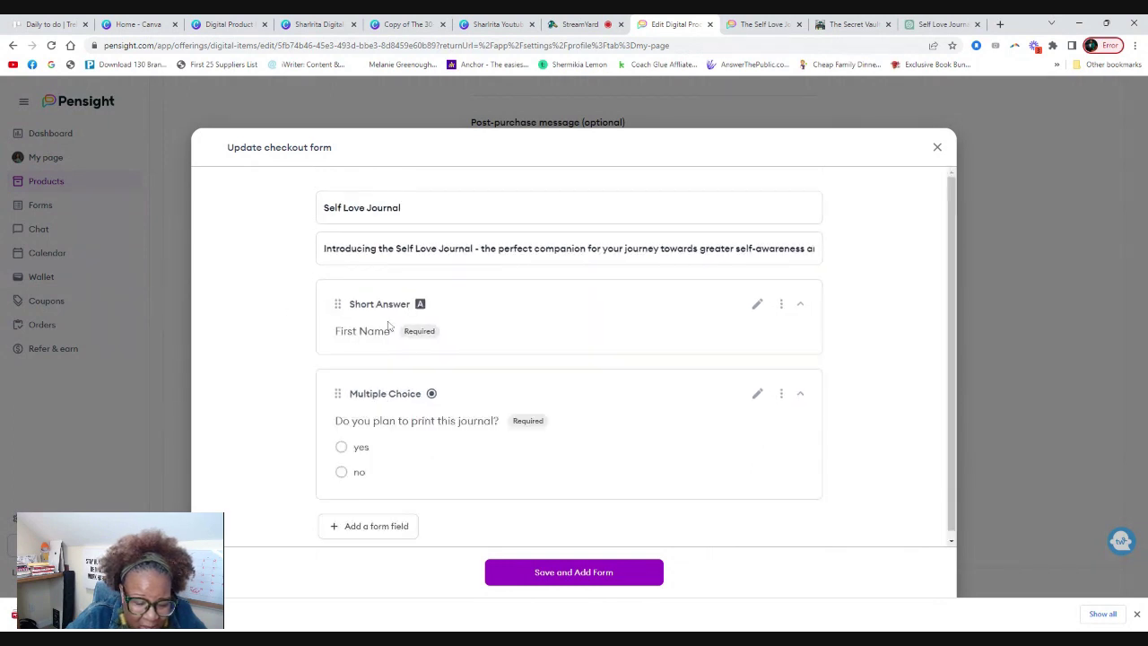
Add a 'Last name' short-answer question and move it above the print question.
click(371, 526)
click(367, 508)
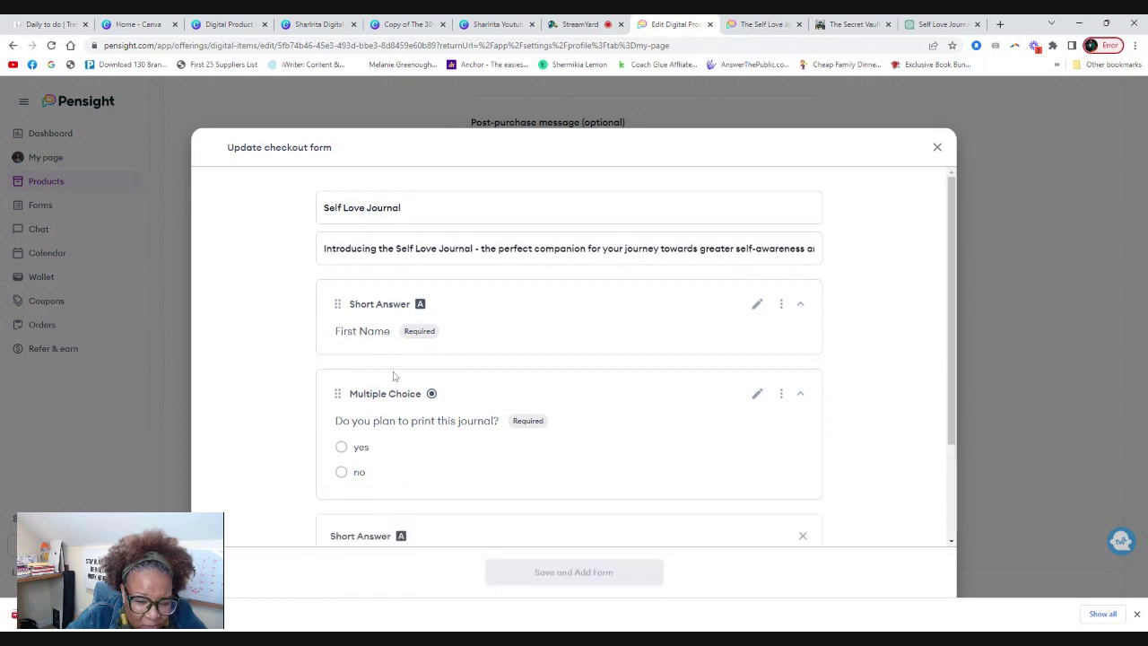
click(340, 442)
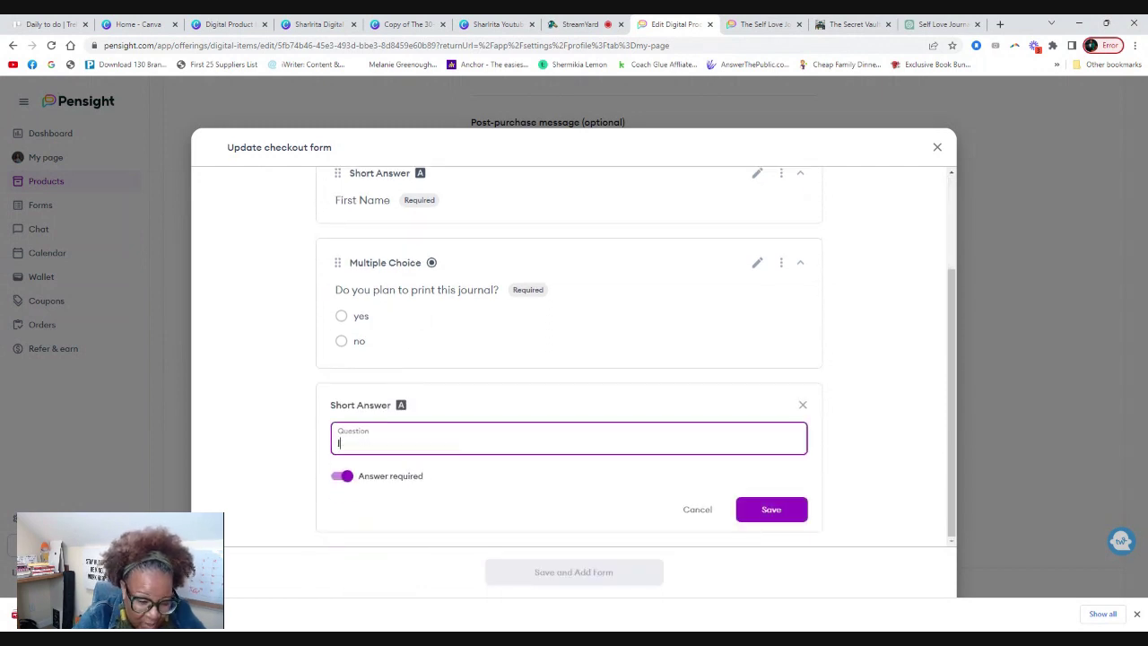
text(Las)
key(BackSpace)
key(BackSpace)
key(BackSpace)
text(Last)
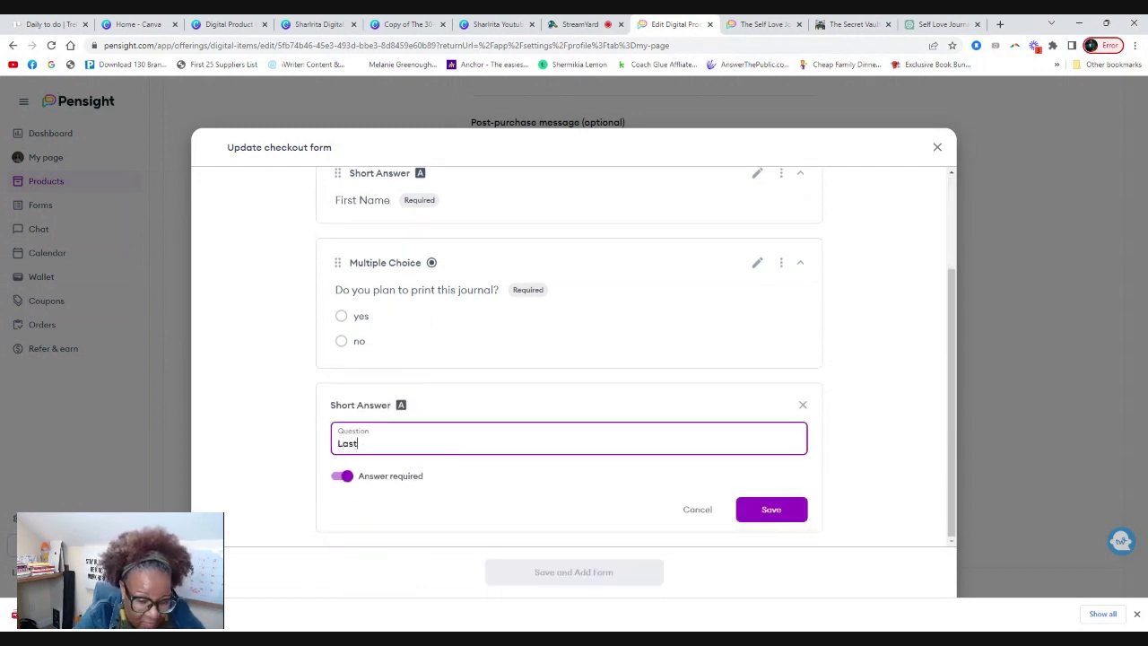
text( name)
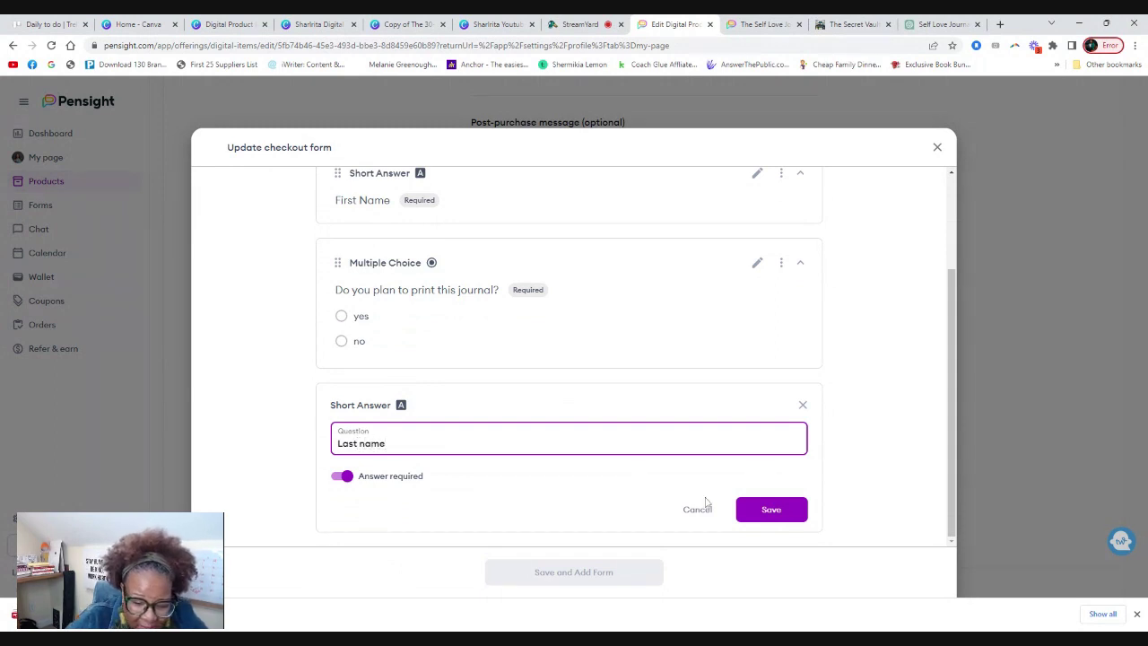
click(771, 509)
drag(333, 445, 350, 340)
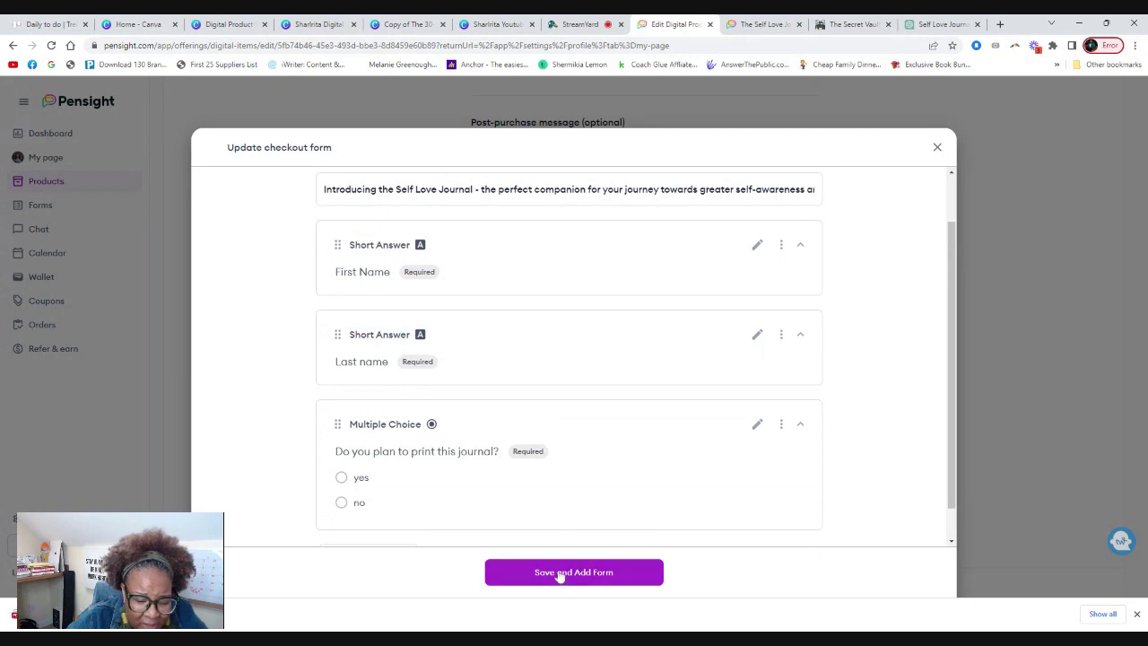
Add a 'May I have your email address?' question above the print question and attach the form.
scroll(440, 484, down, 1)
click(386, 522)
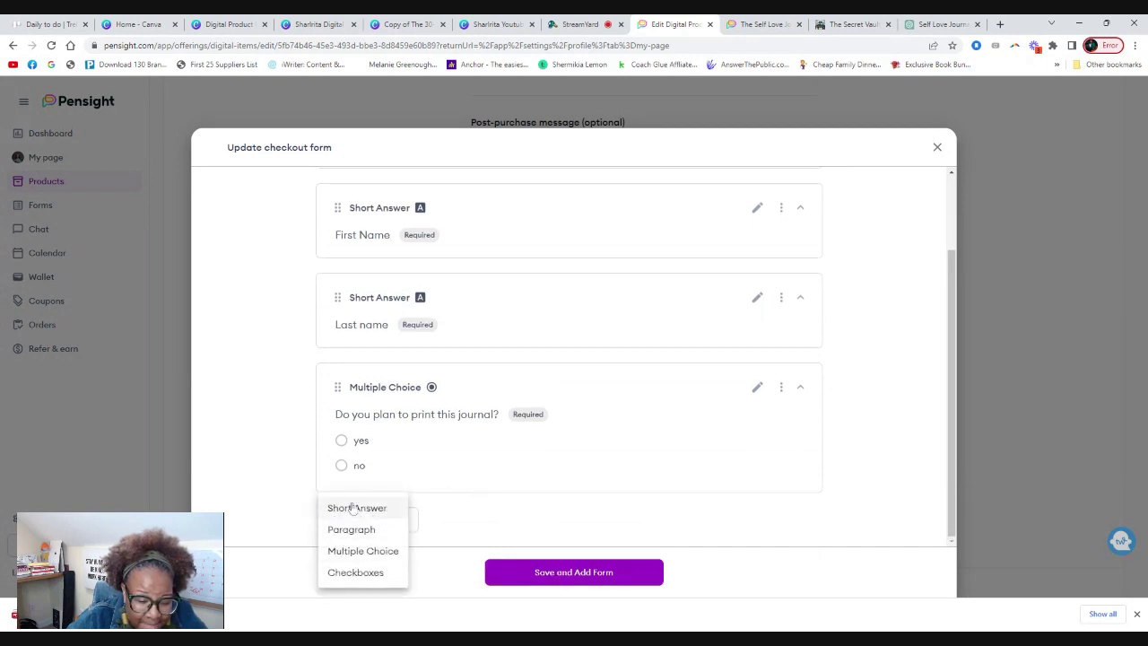
click(350, 508)
click(568, 438)
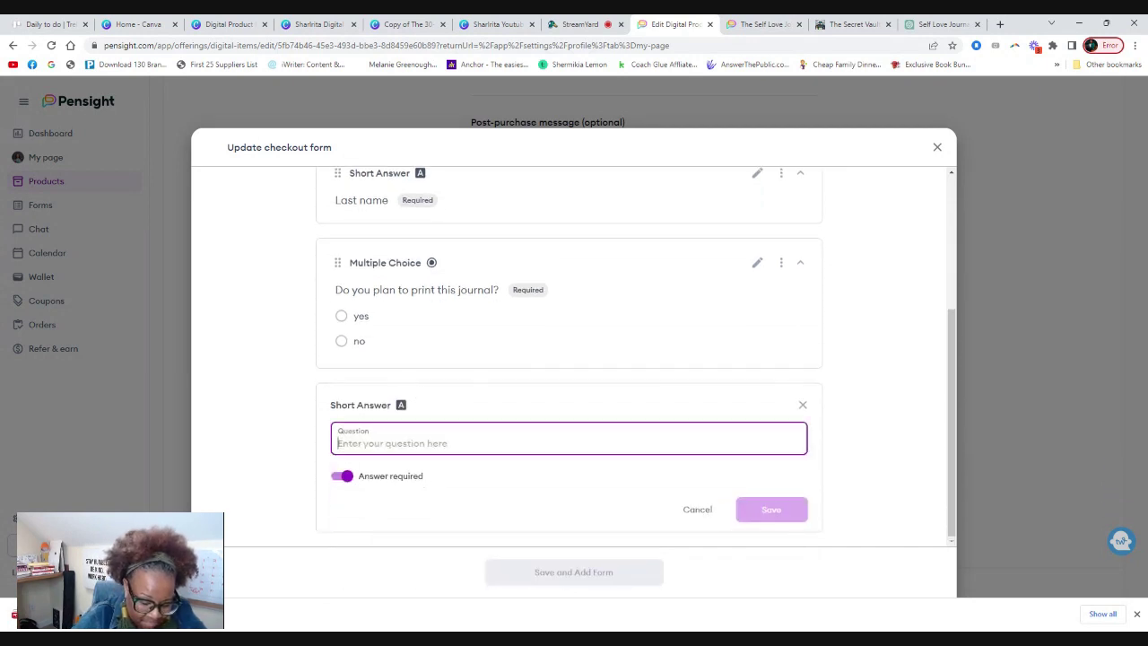
text(May I have  you)
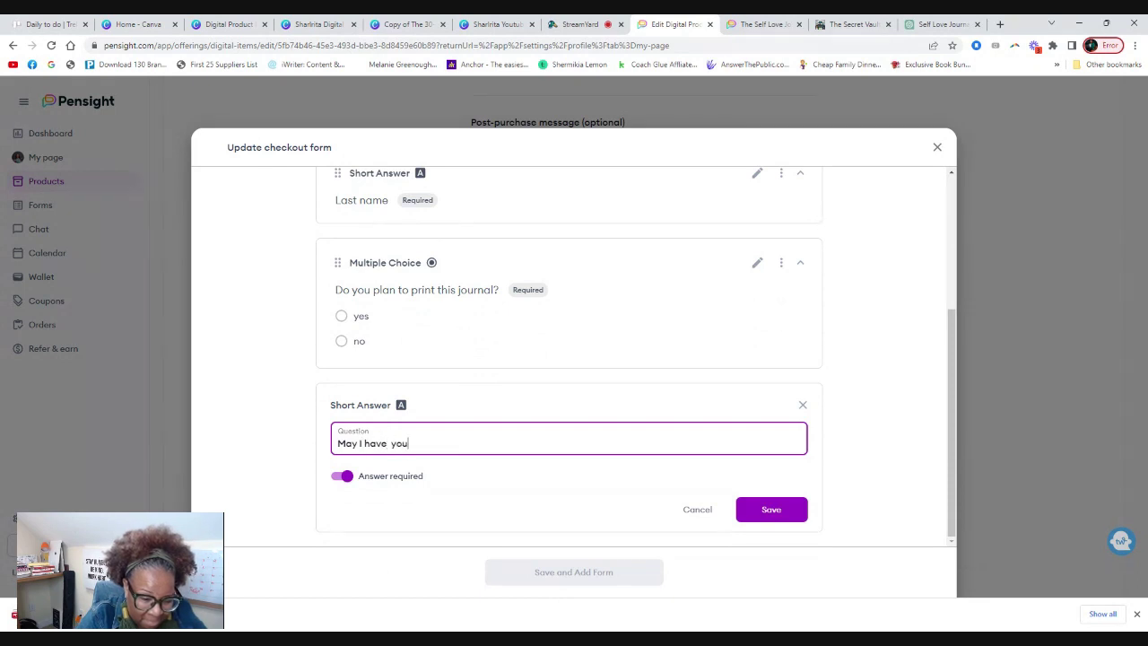
text(r email address?)
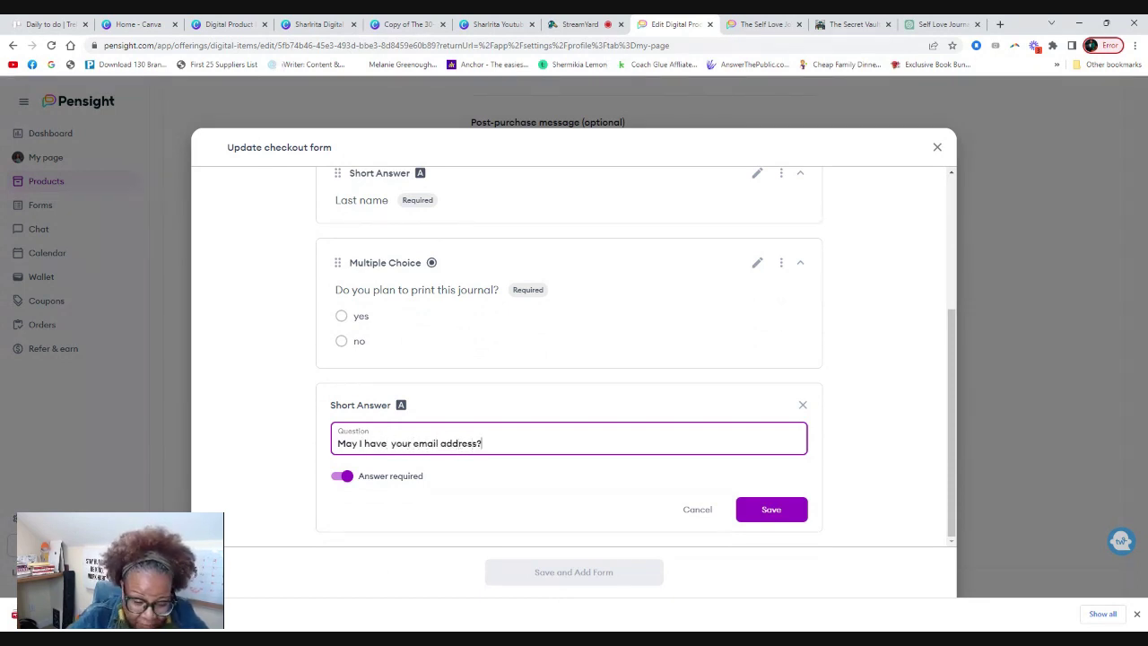
click(765, 515)
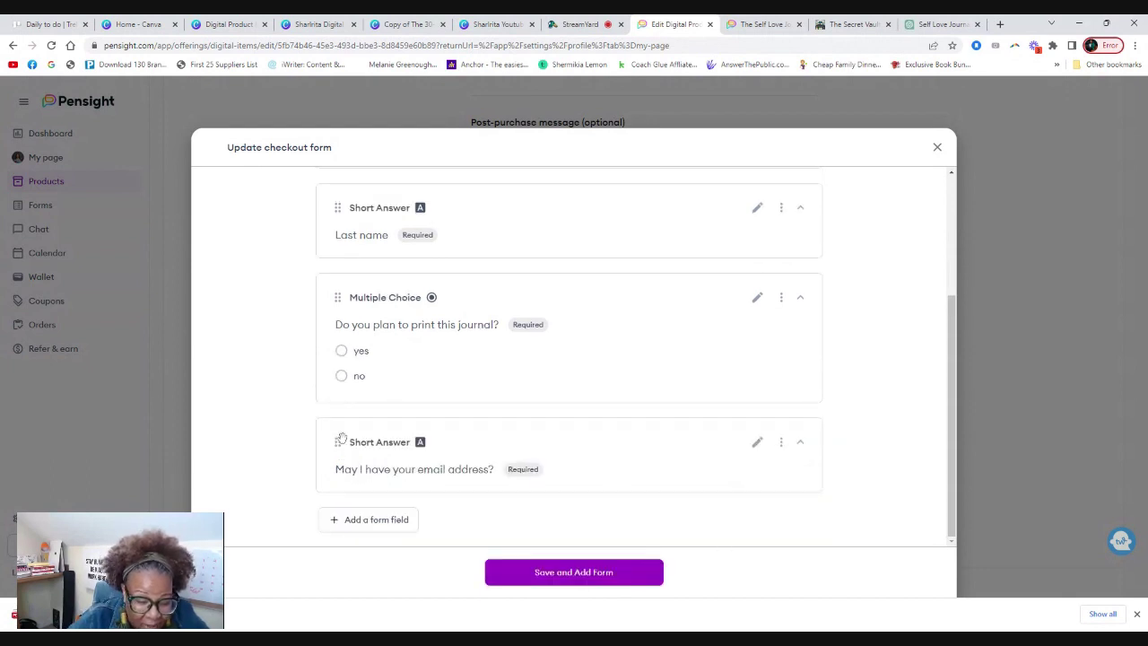
drag(341, 438, 342, 335)
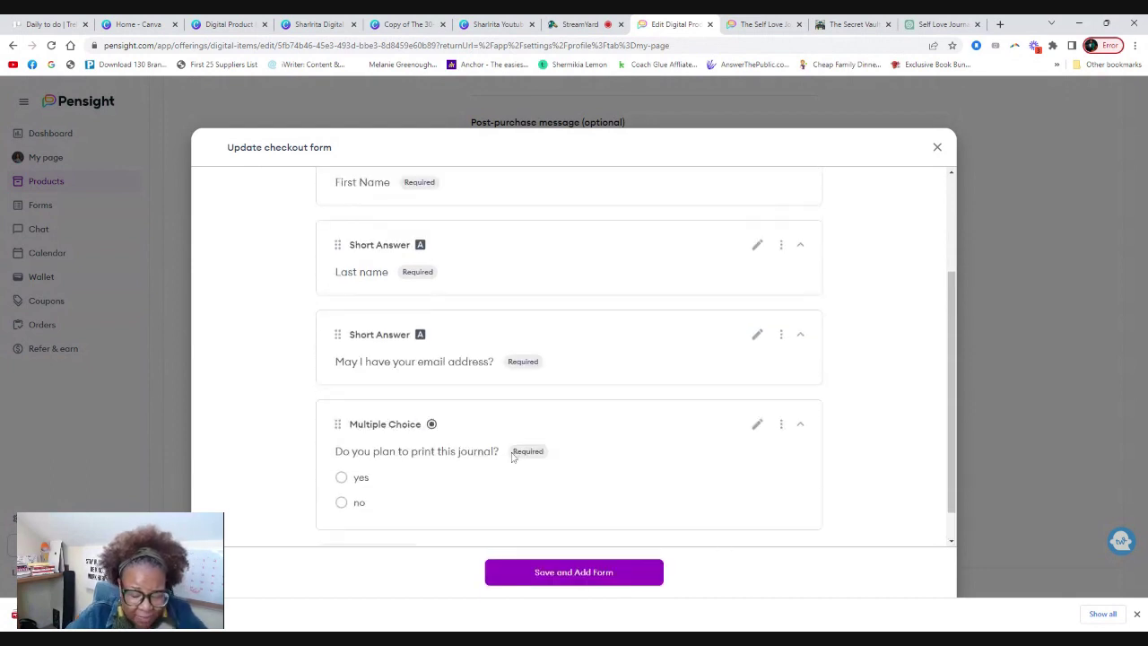
click(574, 572)
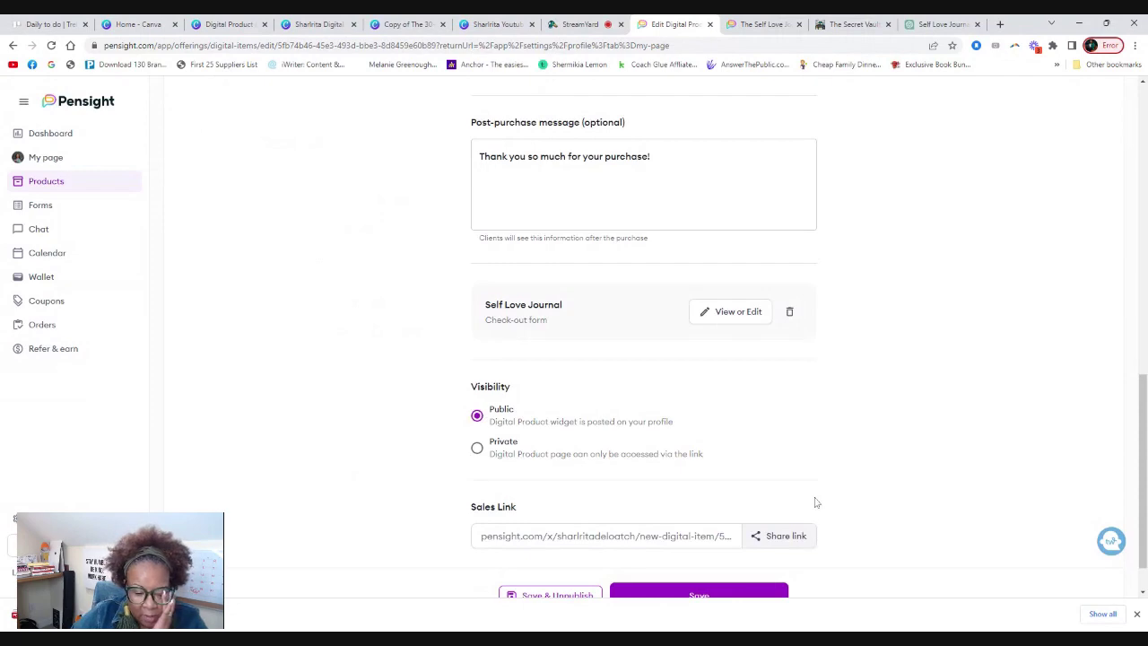
Save the product, view the profile as a visitor, and open The Self Love Journal's checkout form.
scroll(815, 503, down, 2)
click(731, 542)
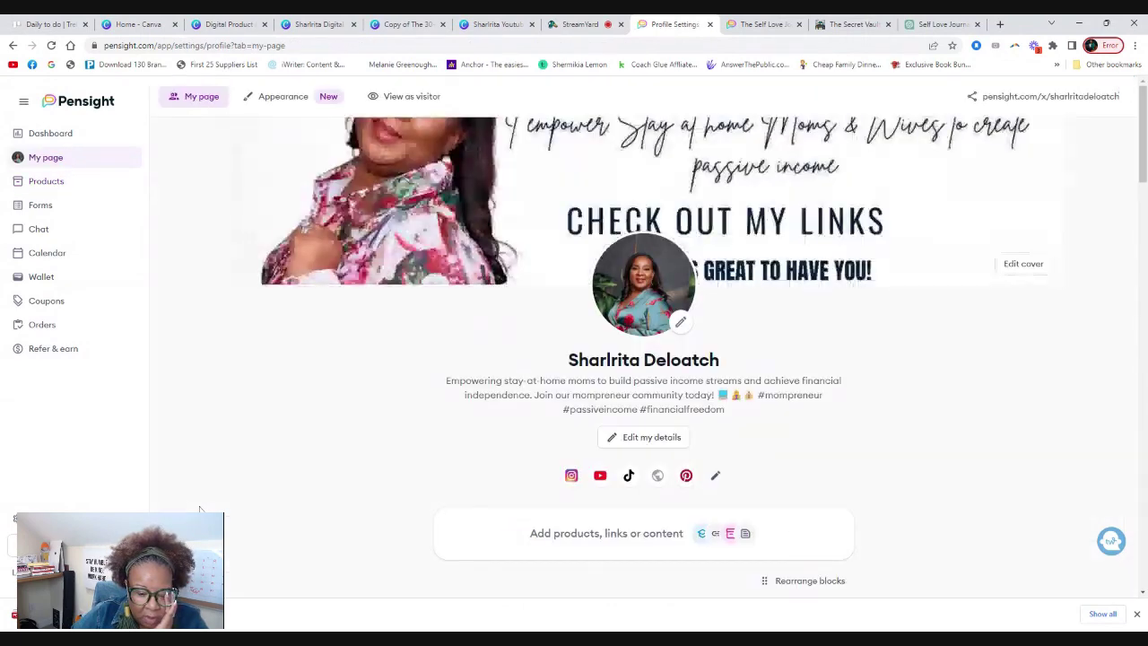
scroll(397, 459, down, 5)
scroll(397, 458, up, 3)
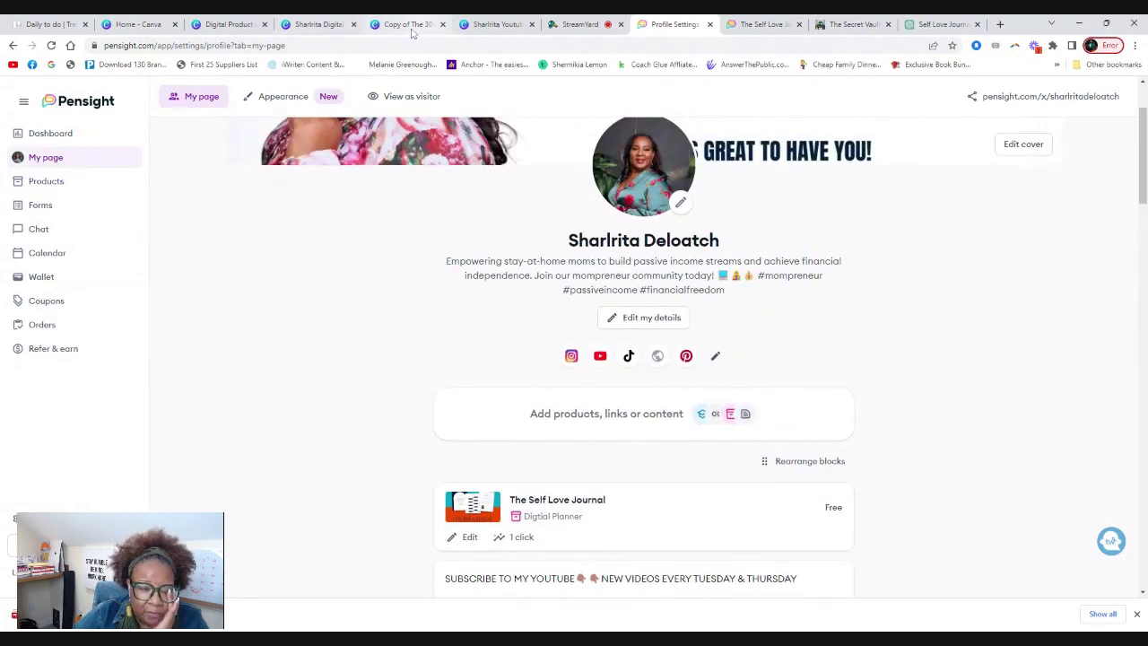
click(397, 97)
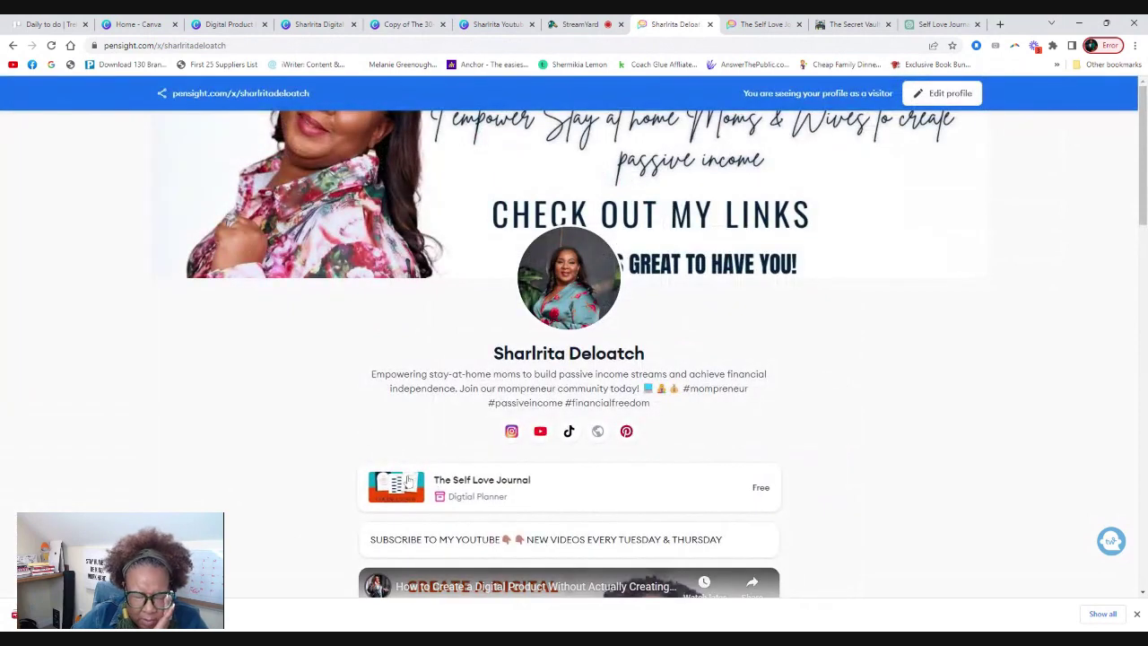
click(462, 494)
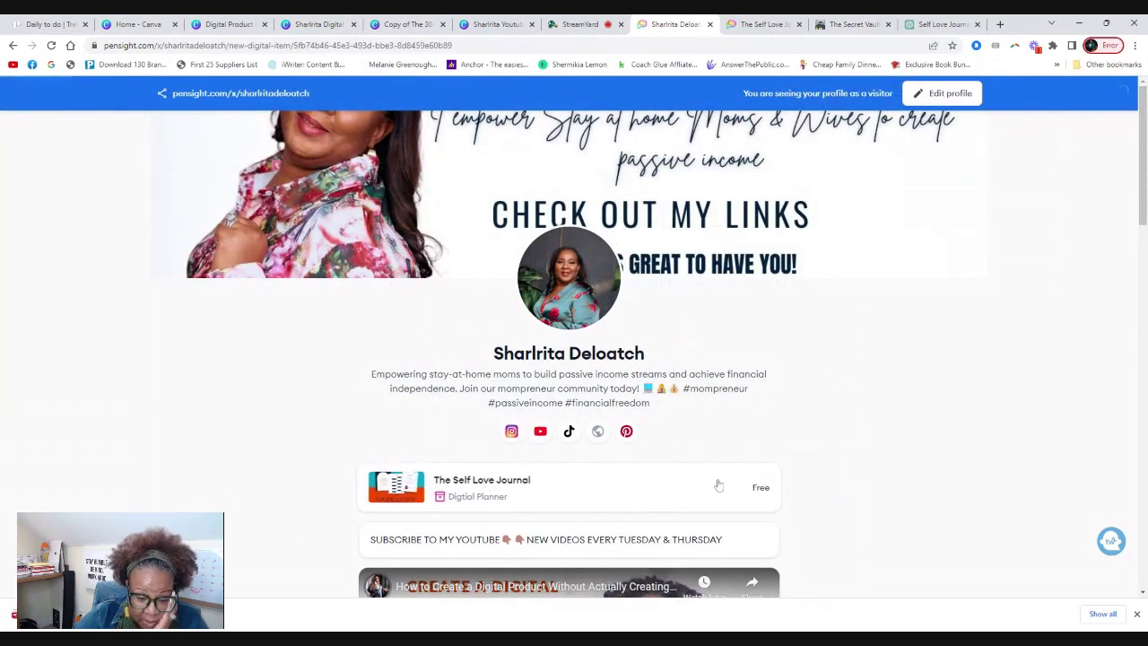
scroll(574, 327, down, 1)
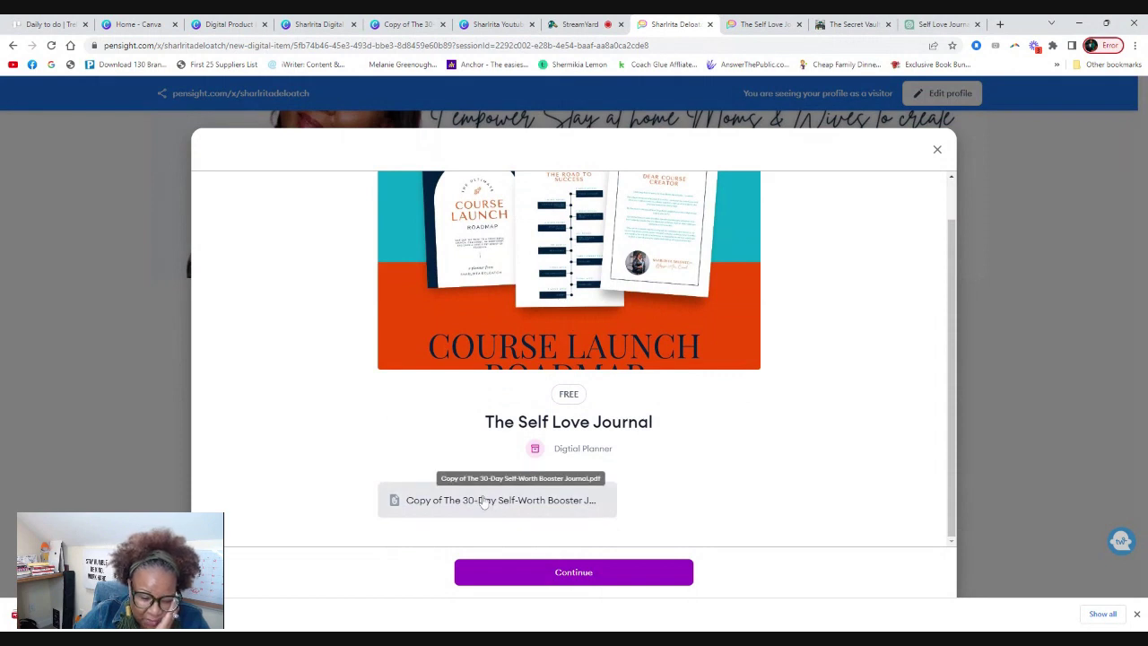
click(574, 577)
Fill in a test first name, last name and email address, submit, and leave the success page.
scroll(520, 386, down, 3)
click(436, 295)
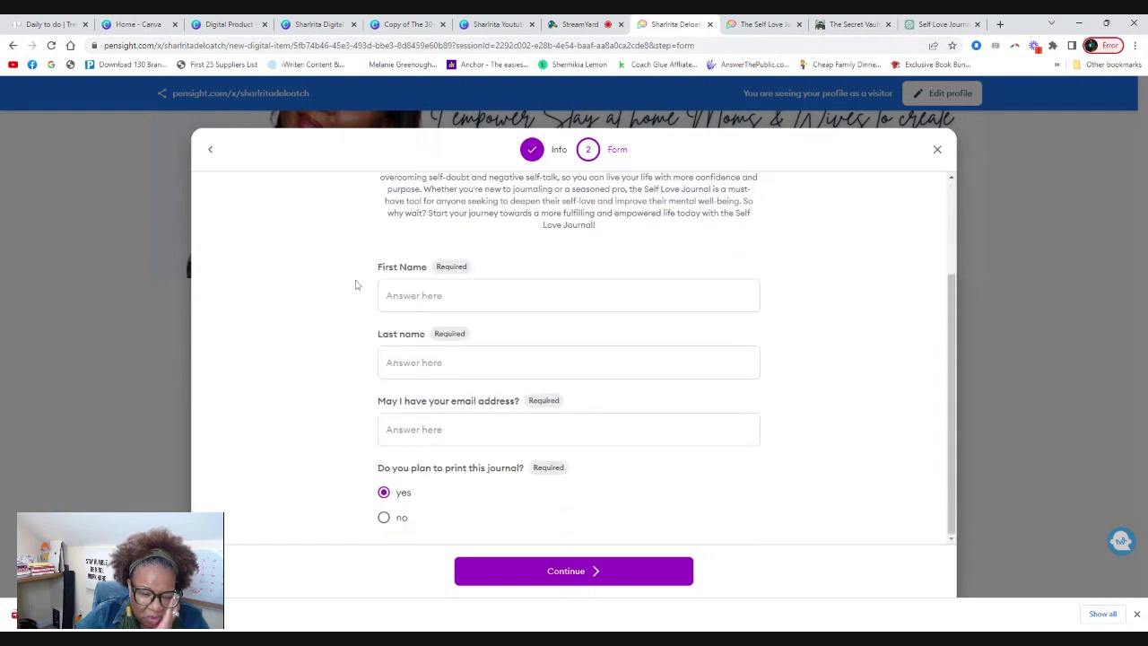
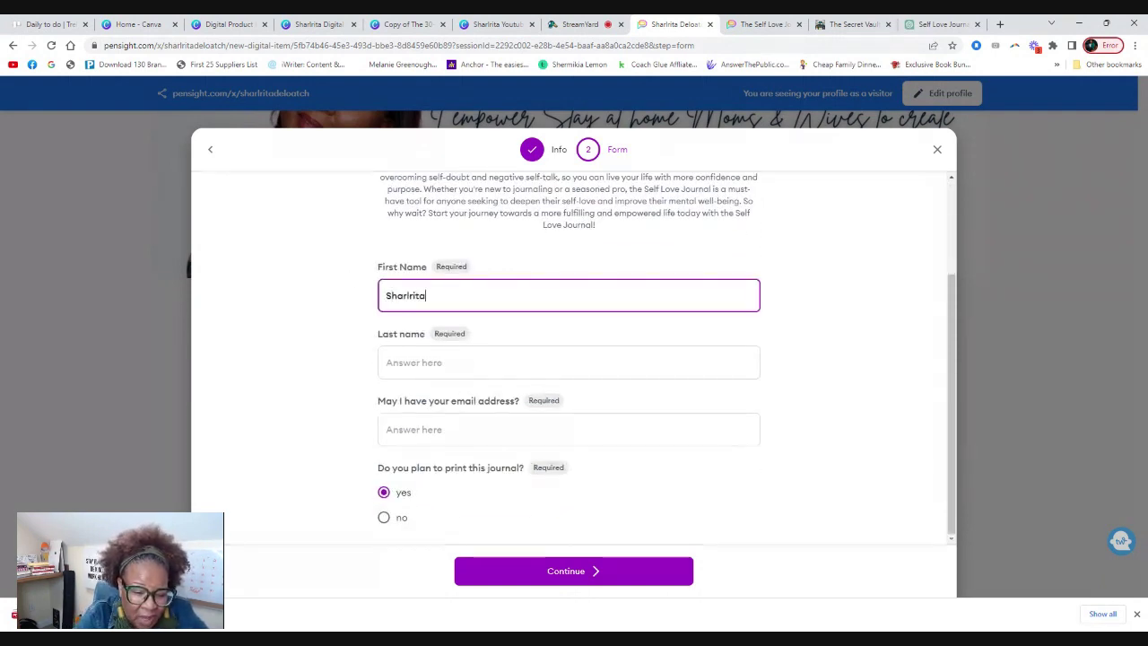
key(Tab)
key(Tab)
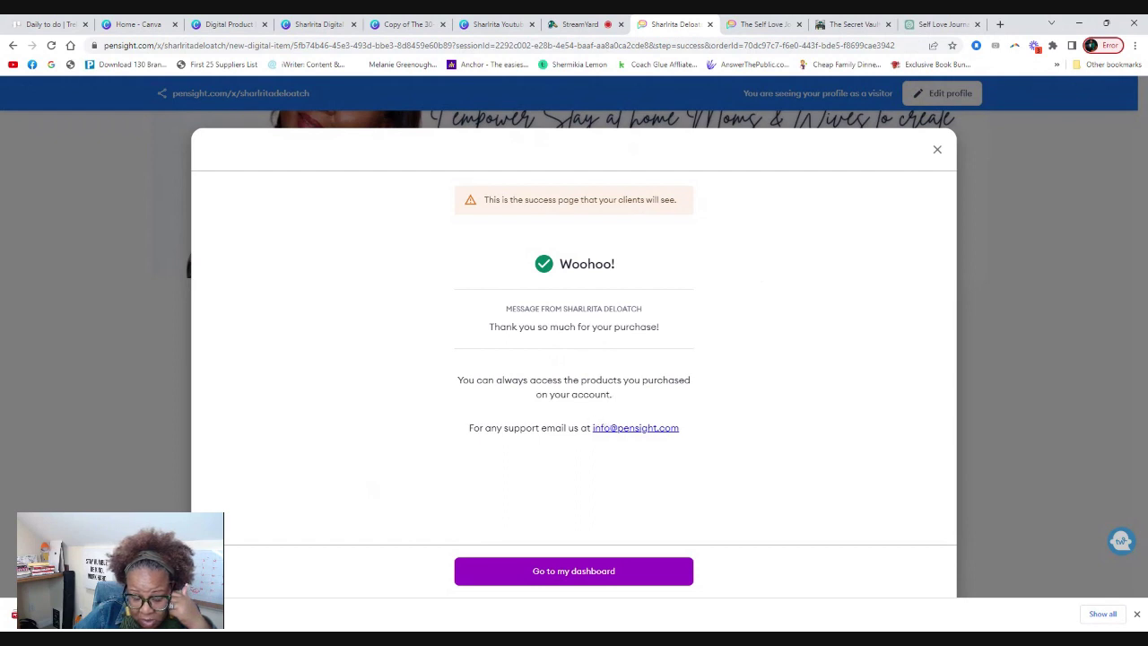
click(575, 579)
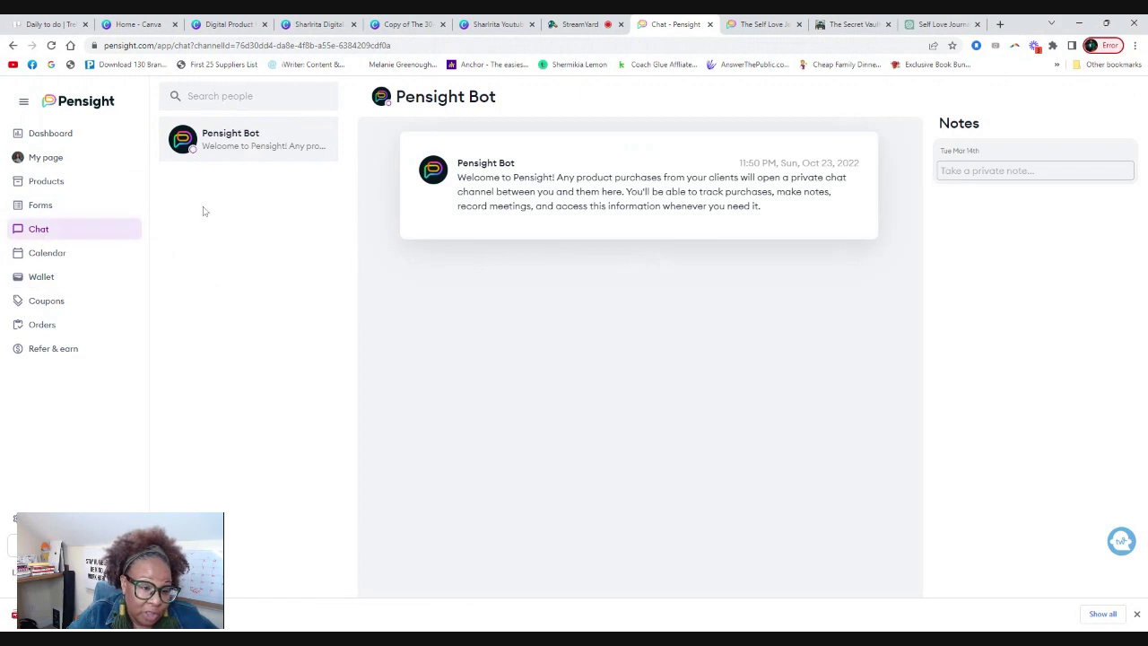
Look over the dashboard and profile page, dismiss the downloads notice, then switch to the StreamYard studio.
click(43, 134)
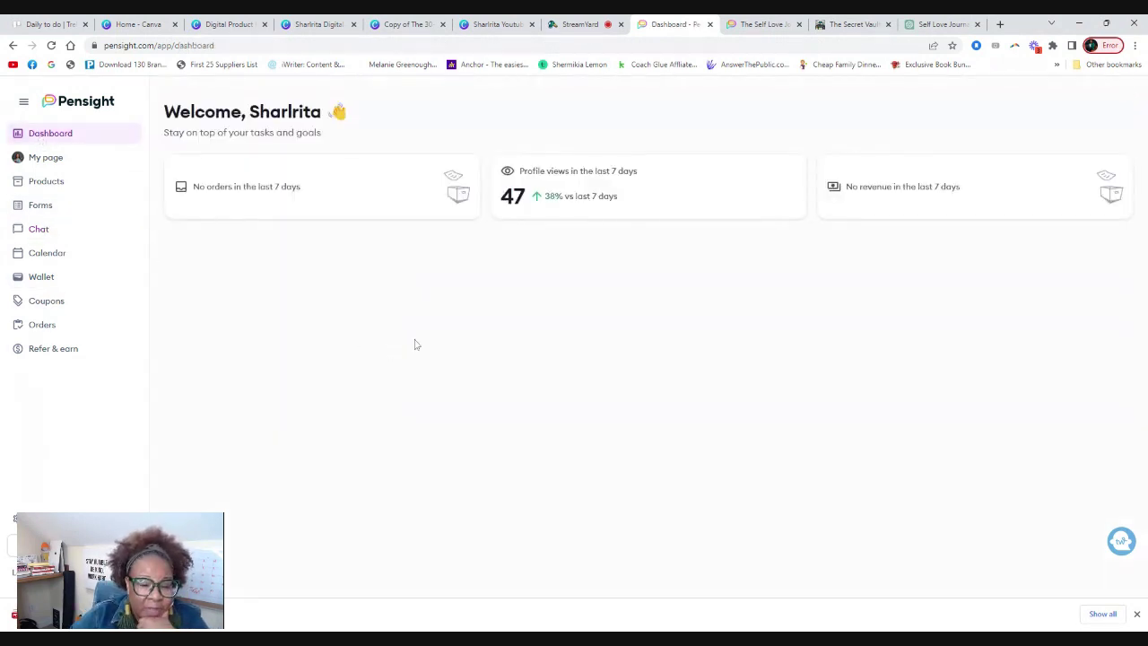
click(52, 162)
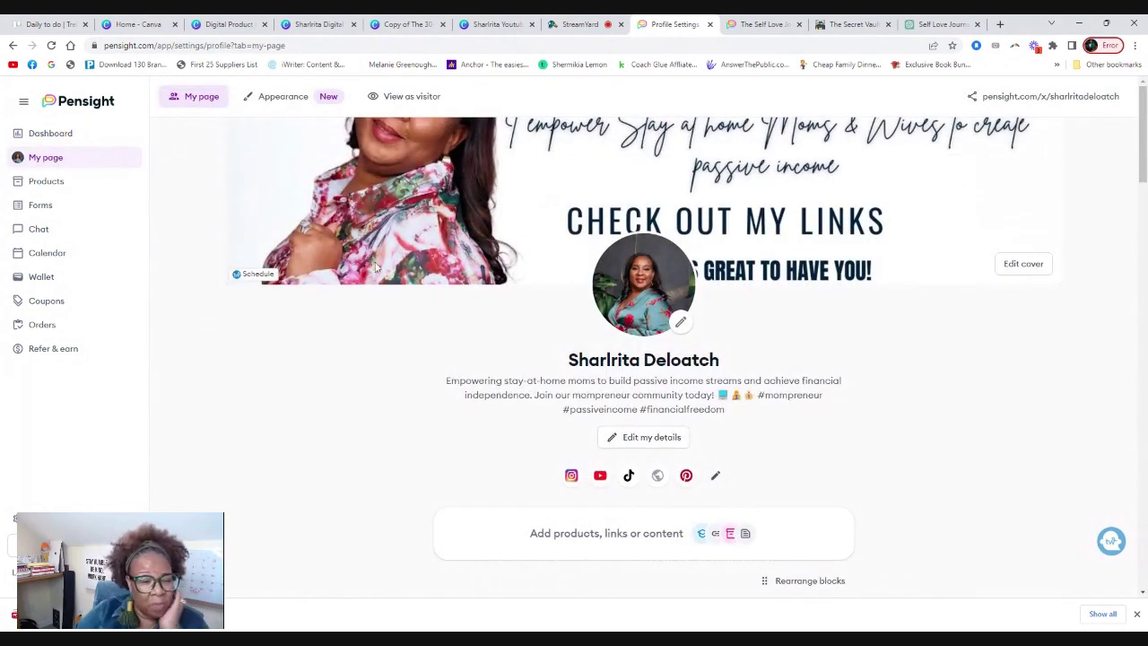
scroll(437, 334, down, 7)
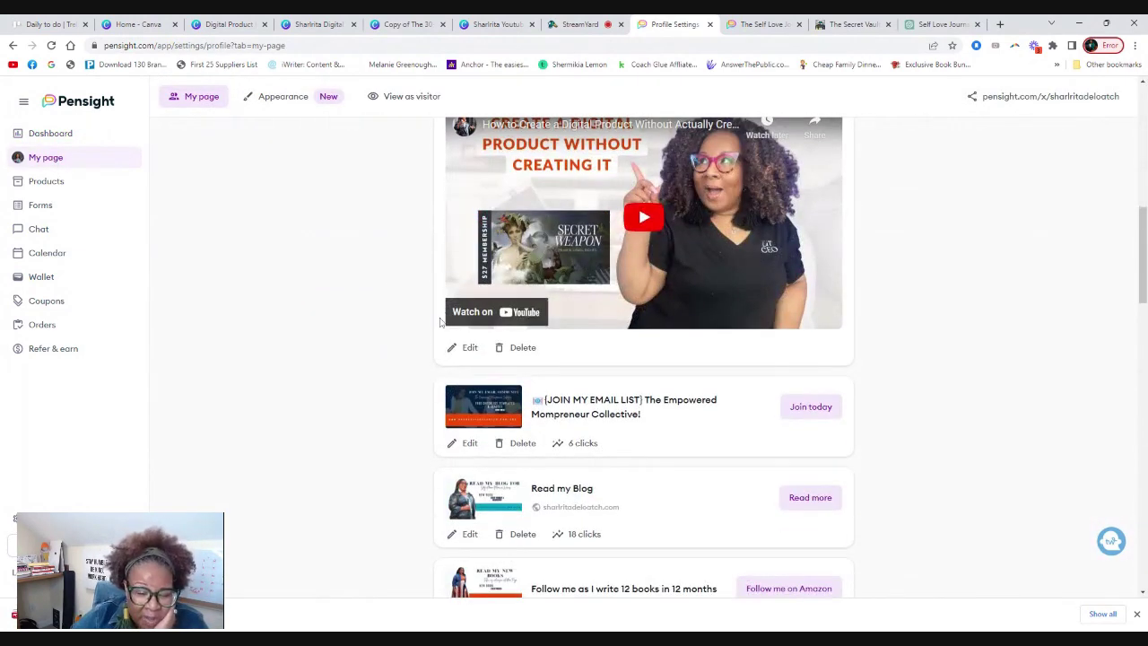
click(1136, 616)
scroll(892, 323, down, 1)
scroll(892, 323, up, 2)
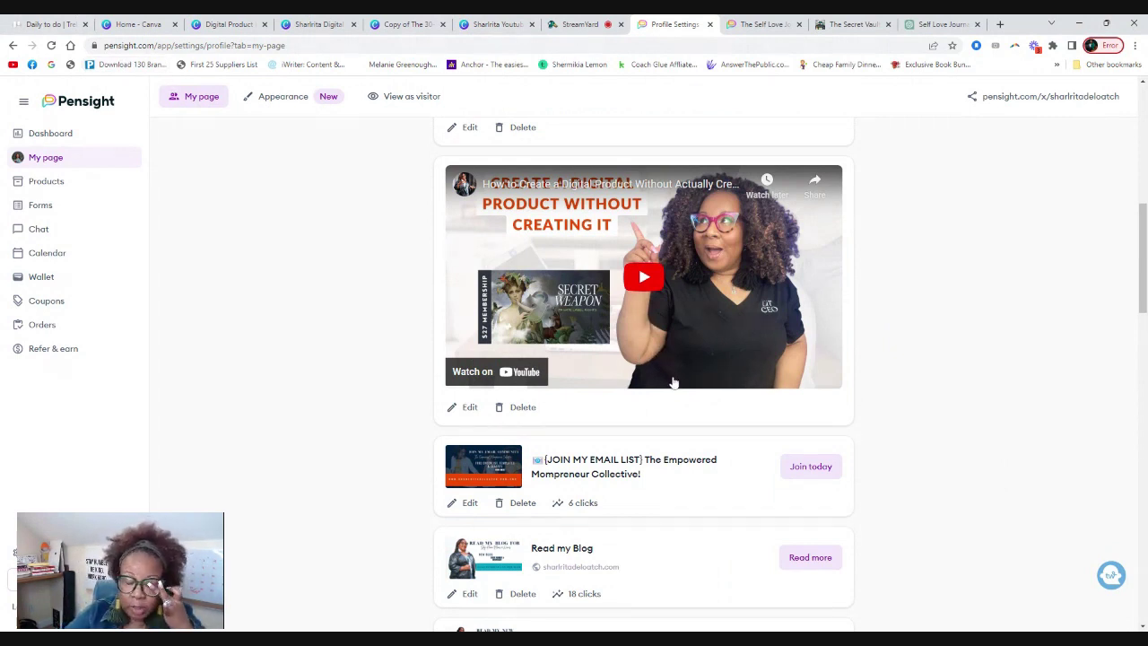
scroll(867, 302, down, 3)
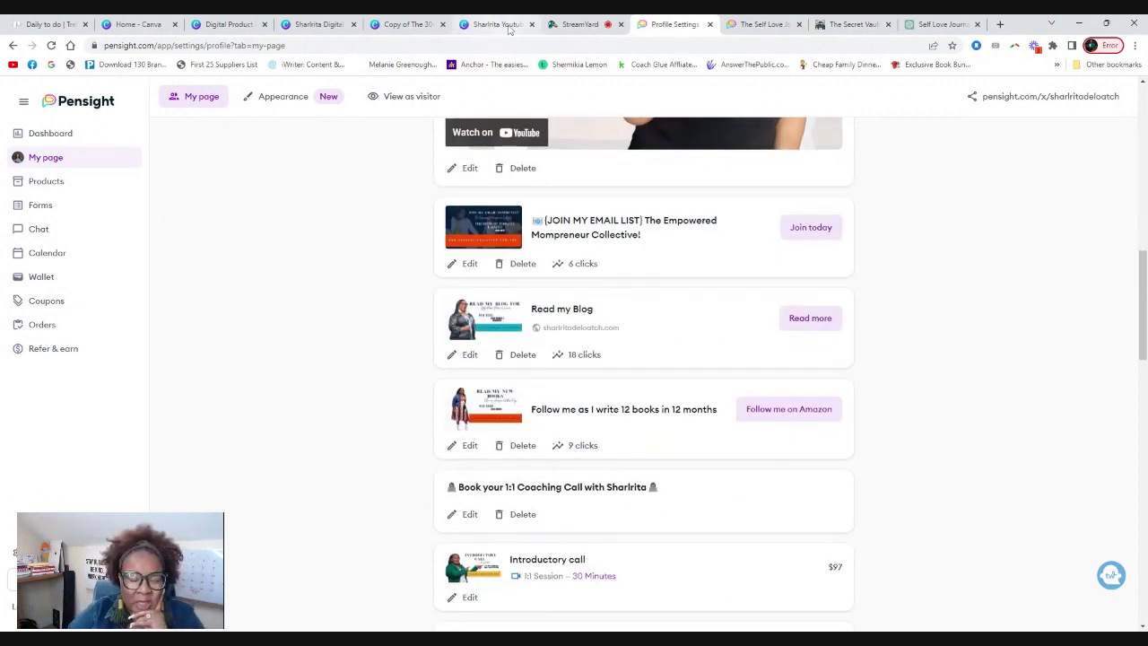
click(574, 25)
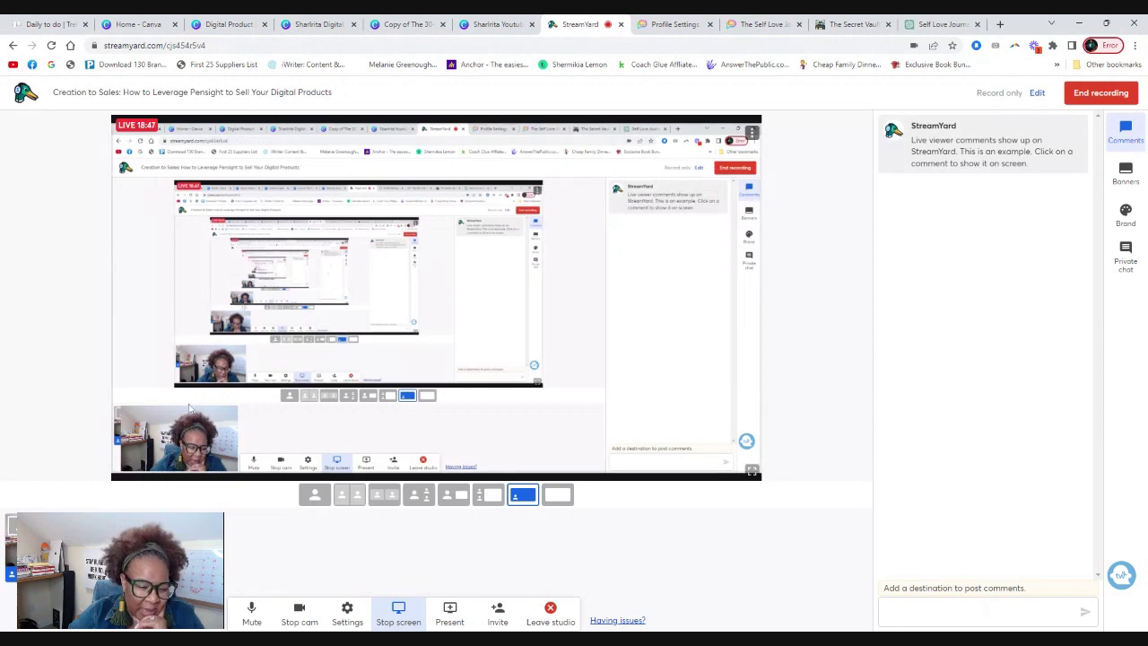